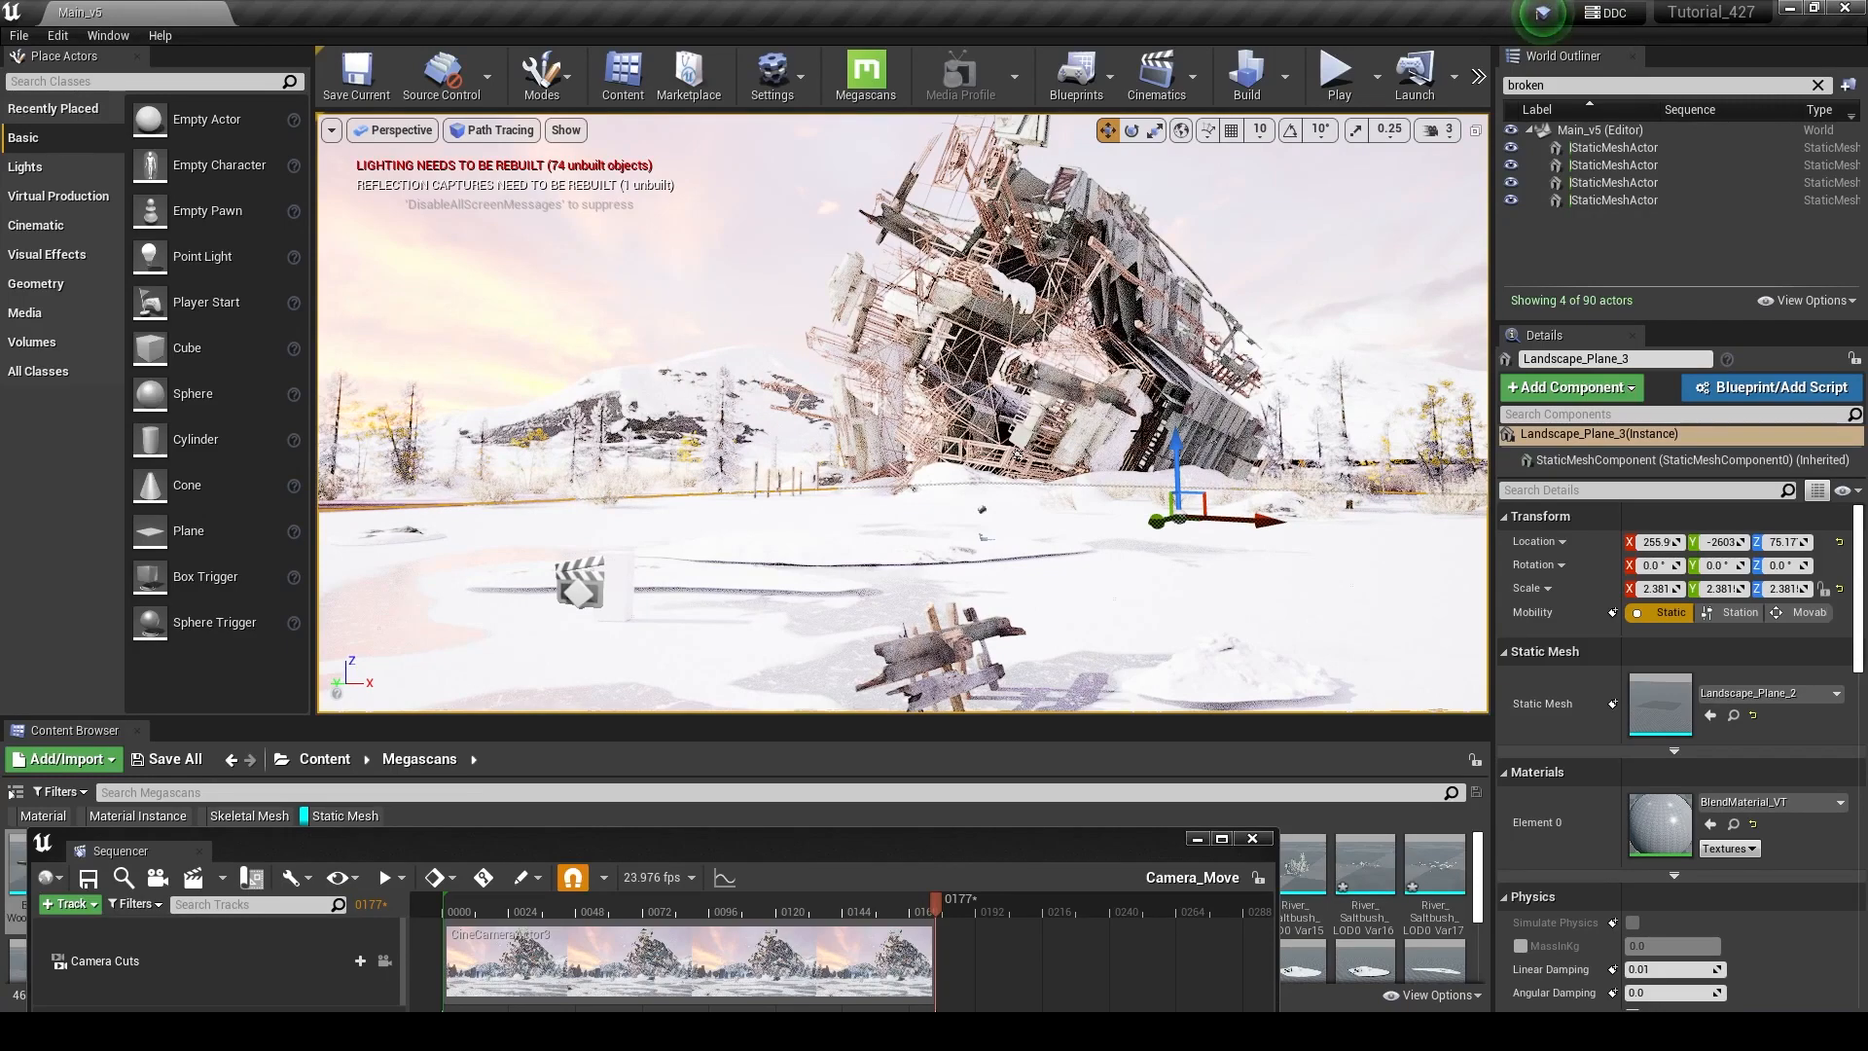
# Place a Post Process Volume in the snowy level near the broken wooden pieces
pyautogui.scroll(-3, 1017, 455)
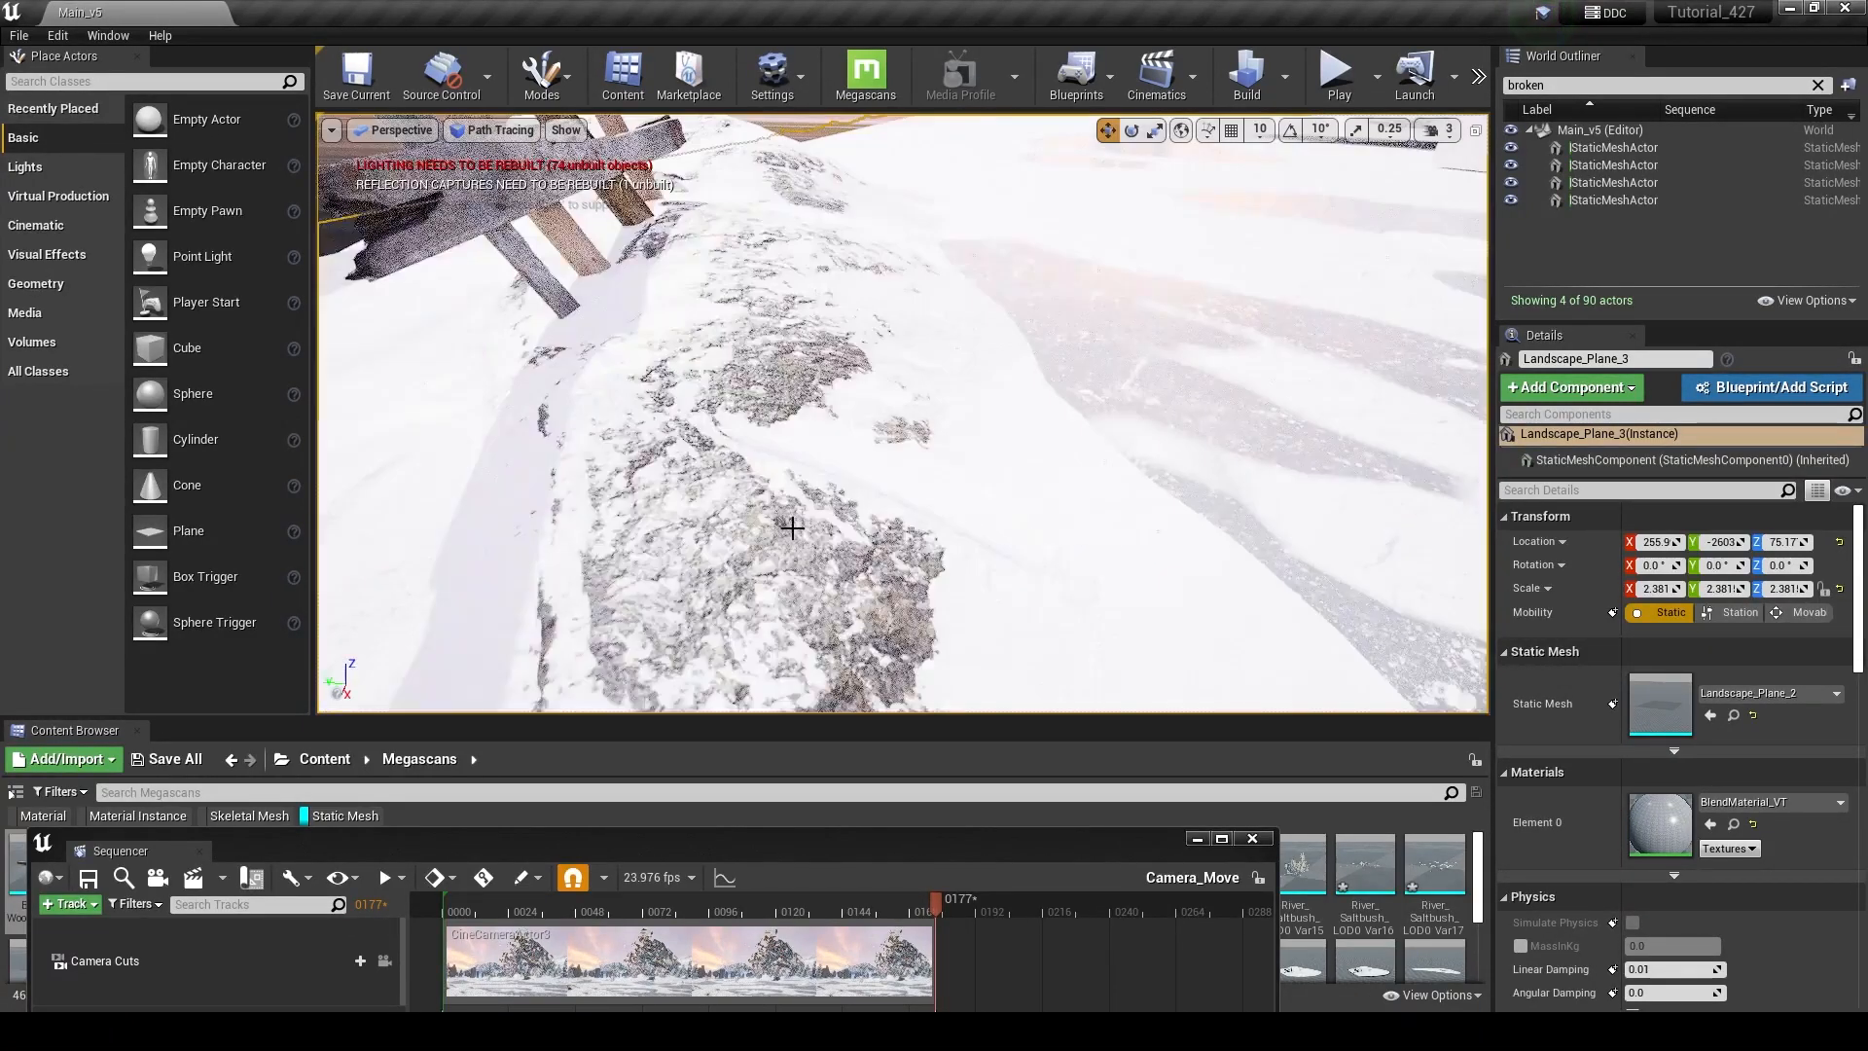
pyautogui.moveTo(790, 526)
pyautogui.mouseDown(button='right')
pyautogui.moveTo(792, 419)
pyautogui.moveTo(841, 431)
pyautogui.moveTo(866, 398)
pyautogui.moveTo(847, 365)
pyautogui.mouseUp(button='right')
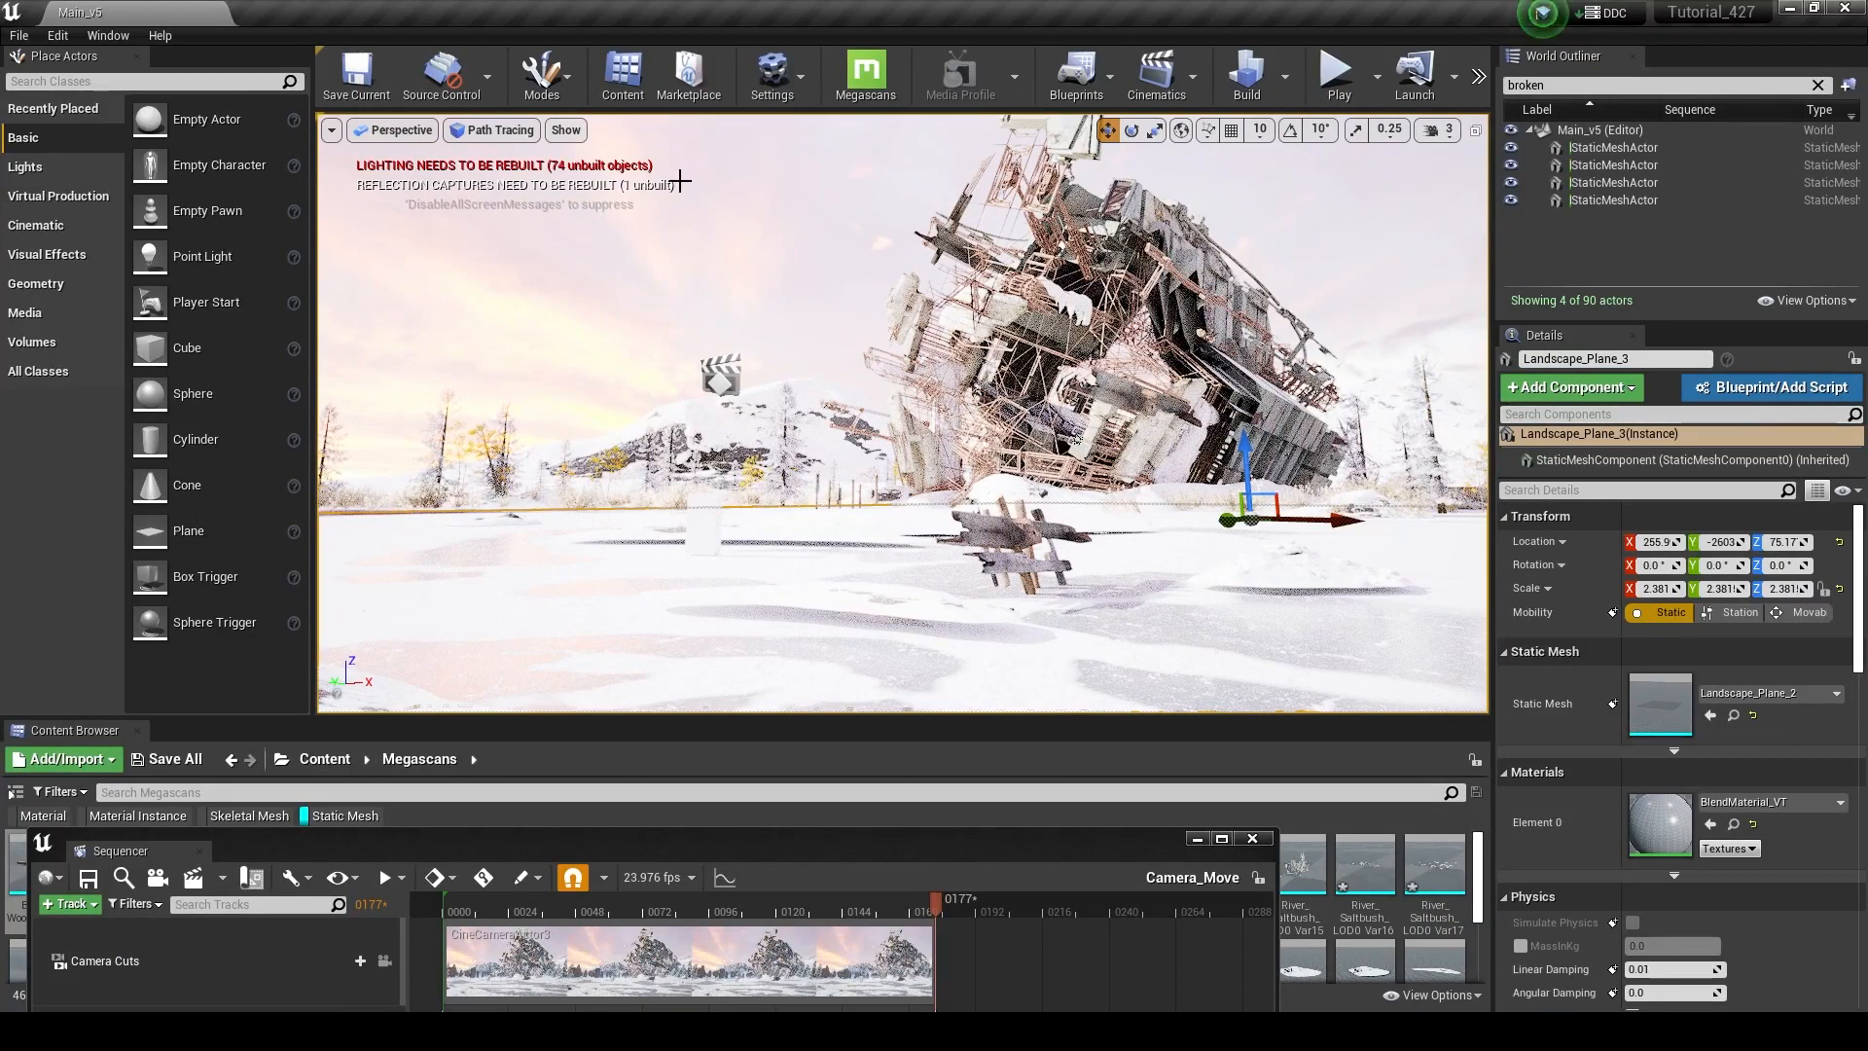
pyautogui.click(162, 84)
pyautogui.write('post')
pyautogui.moveTo(110, 119)
pyautogui.mouseDown()
pyautogui.moveTo(419, 171)
pyautogui.moveTo(681, 437)
pyautogui.moveTo(913, 569)
pyautogui.moveTo(914, 545)
pyautogui.mouseUp()
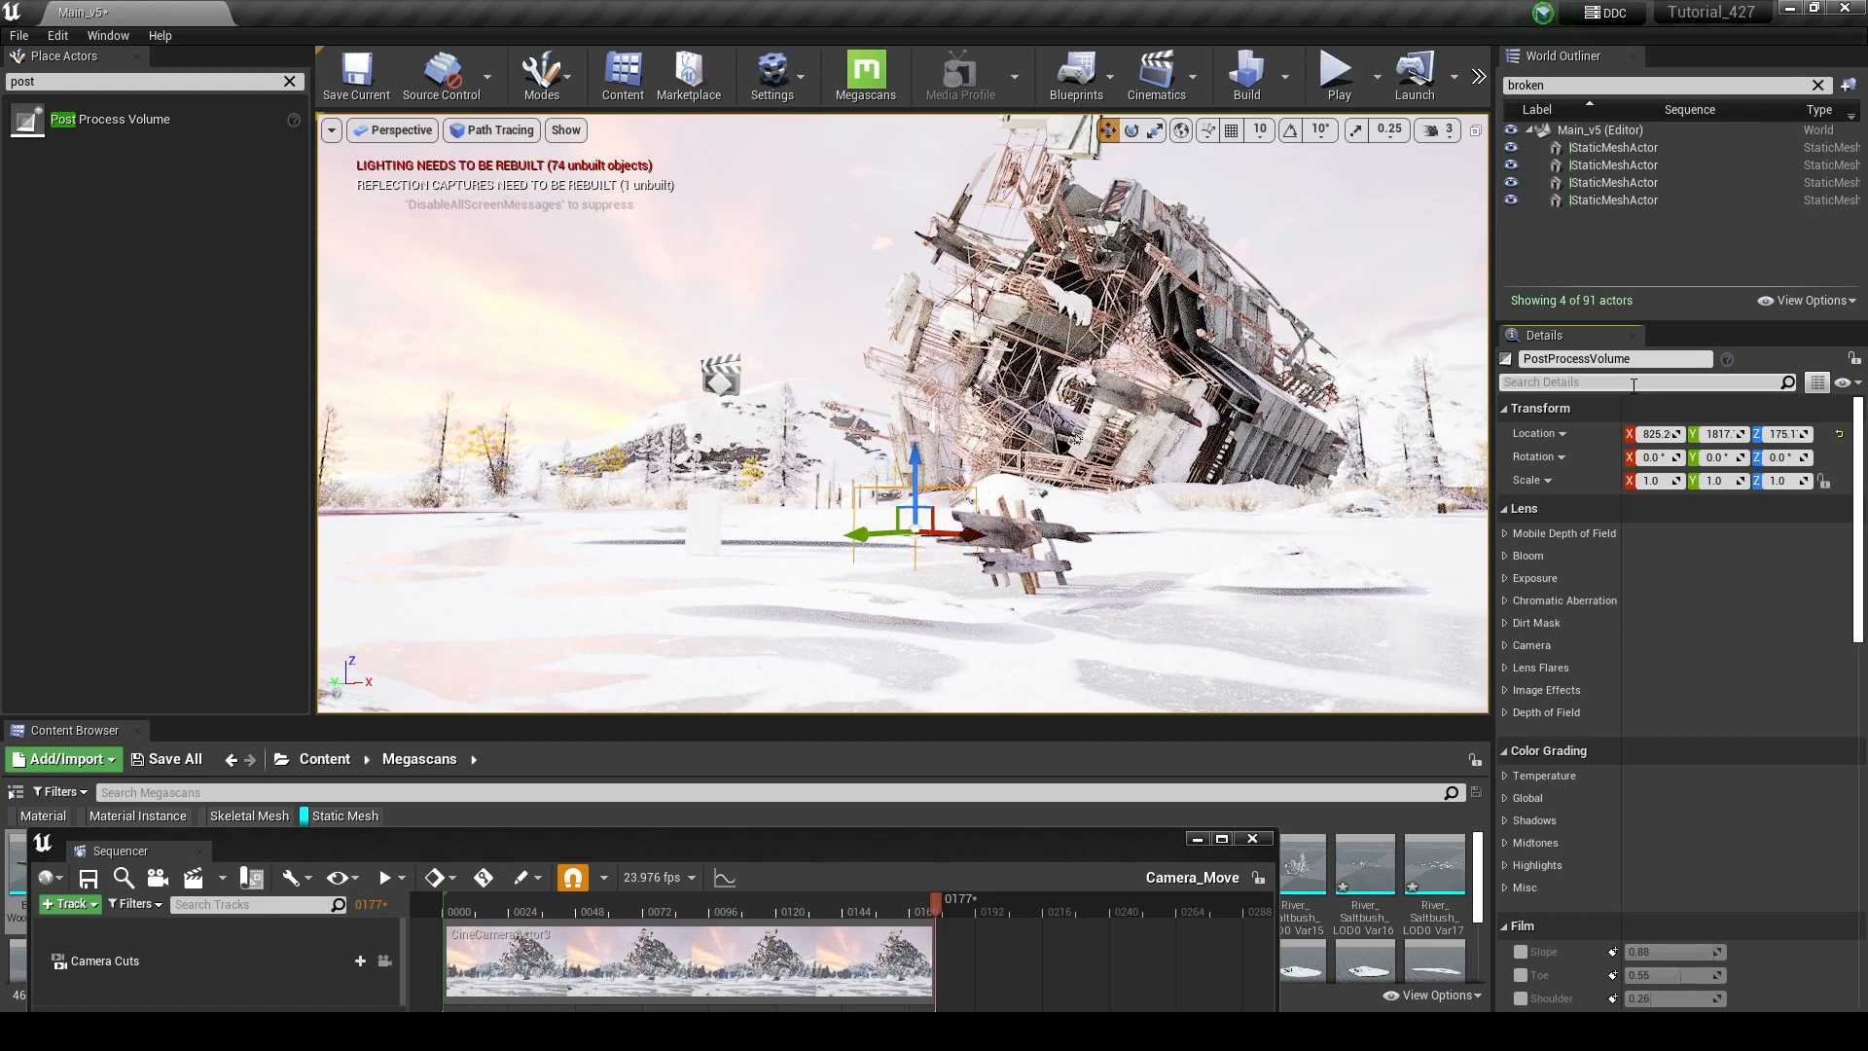
# Enable Infinite Extent (Unbound) on the Post Process Volume, and filter its properties by "arr"
pyautogui.write('infin')
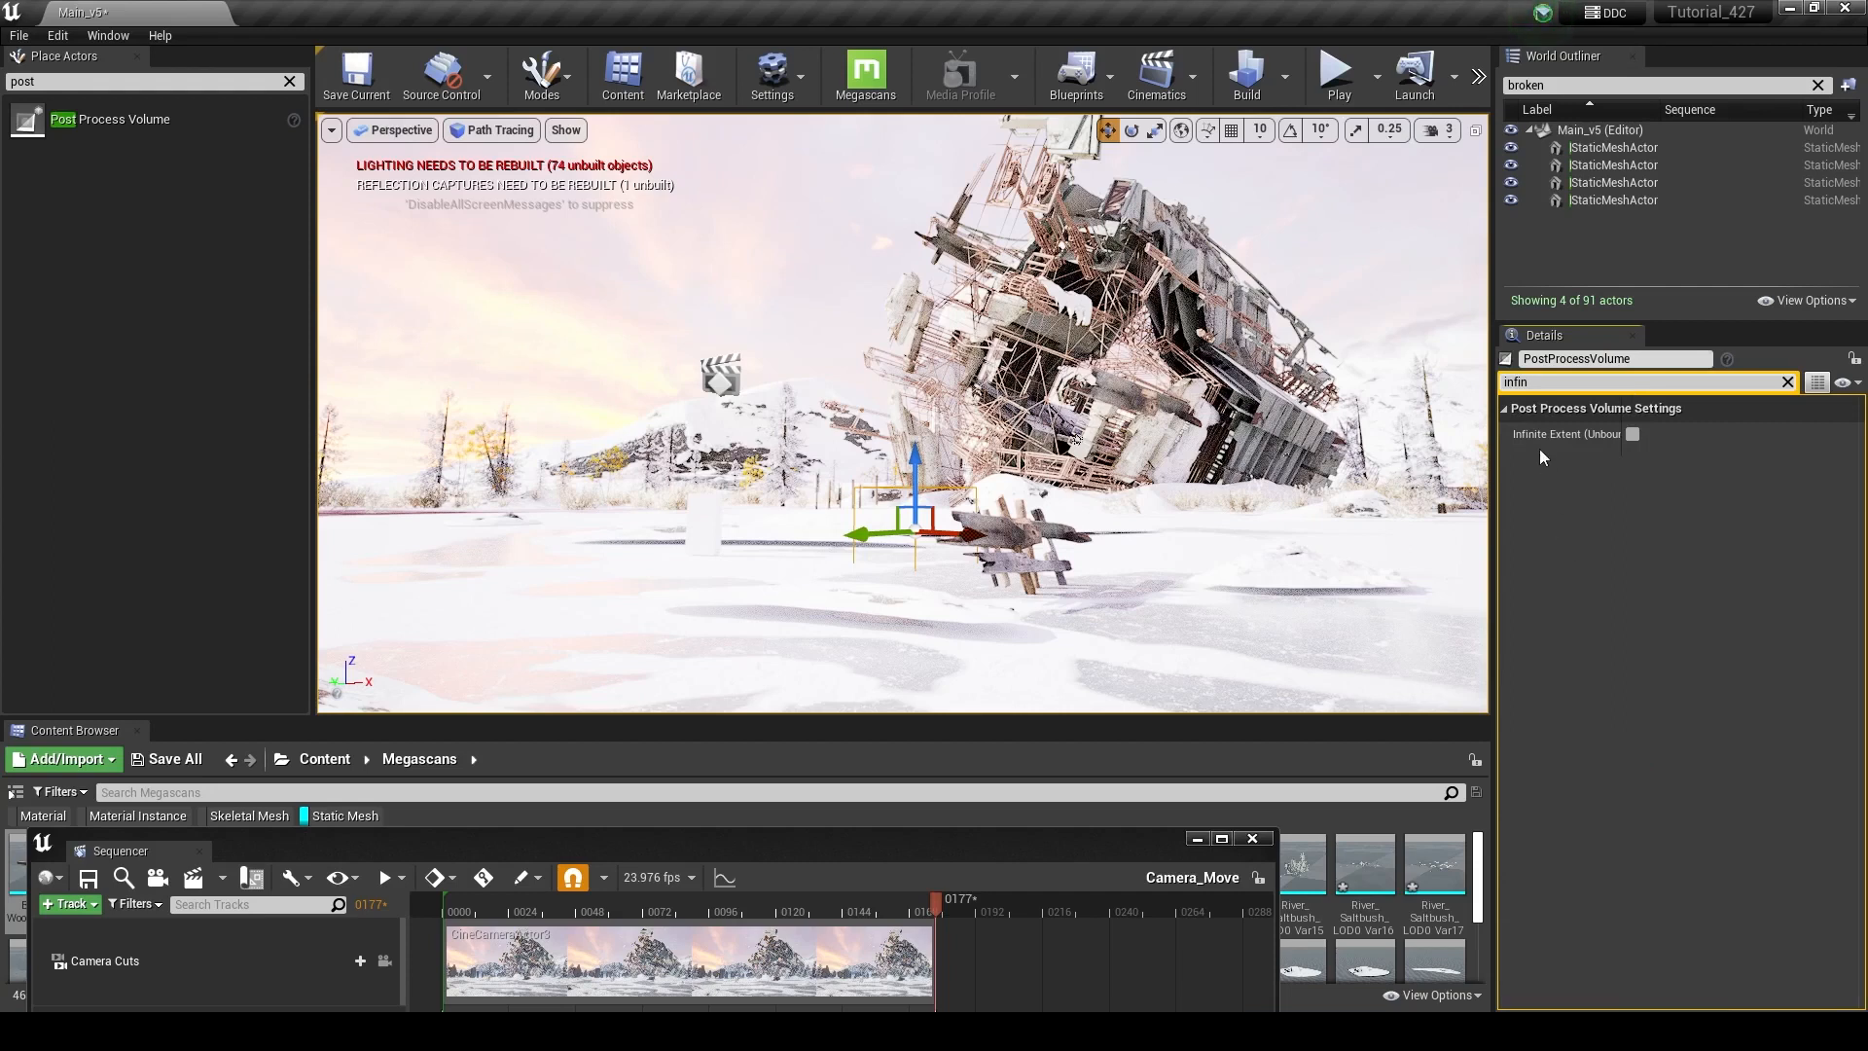
pyautogui.click(1633, 434)
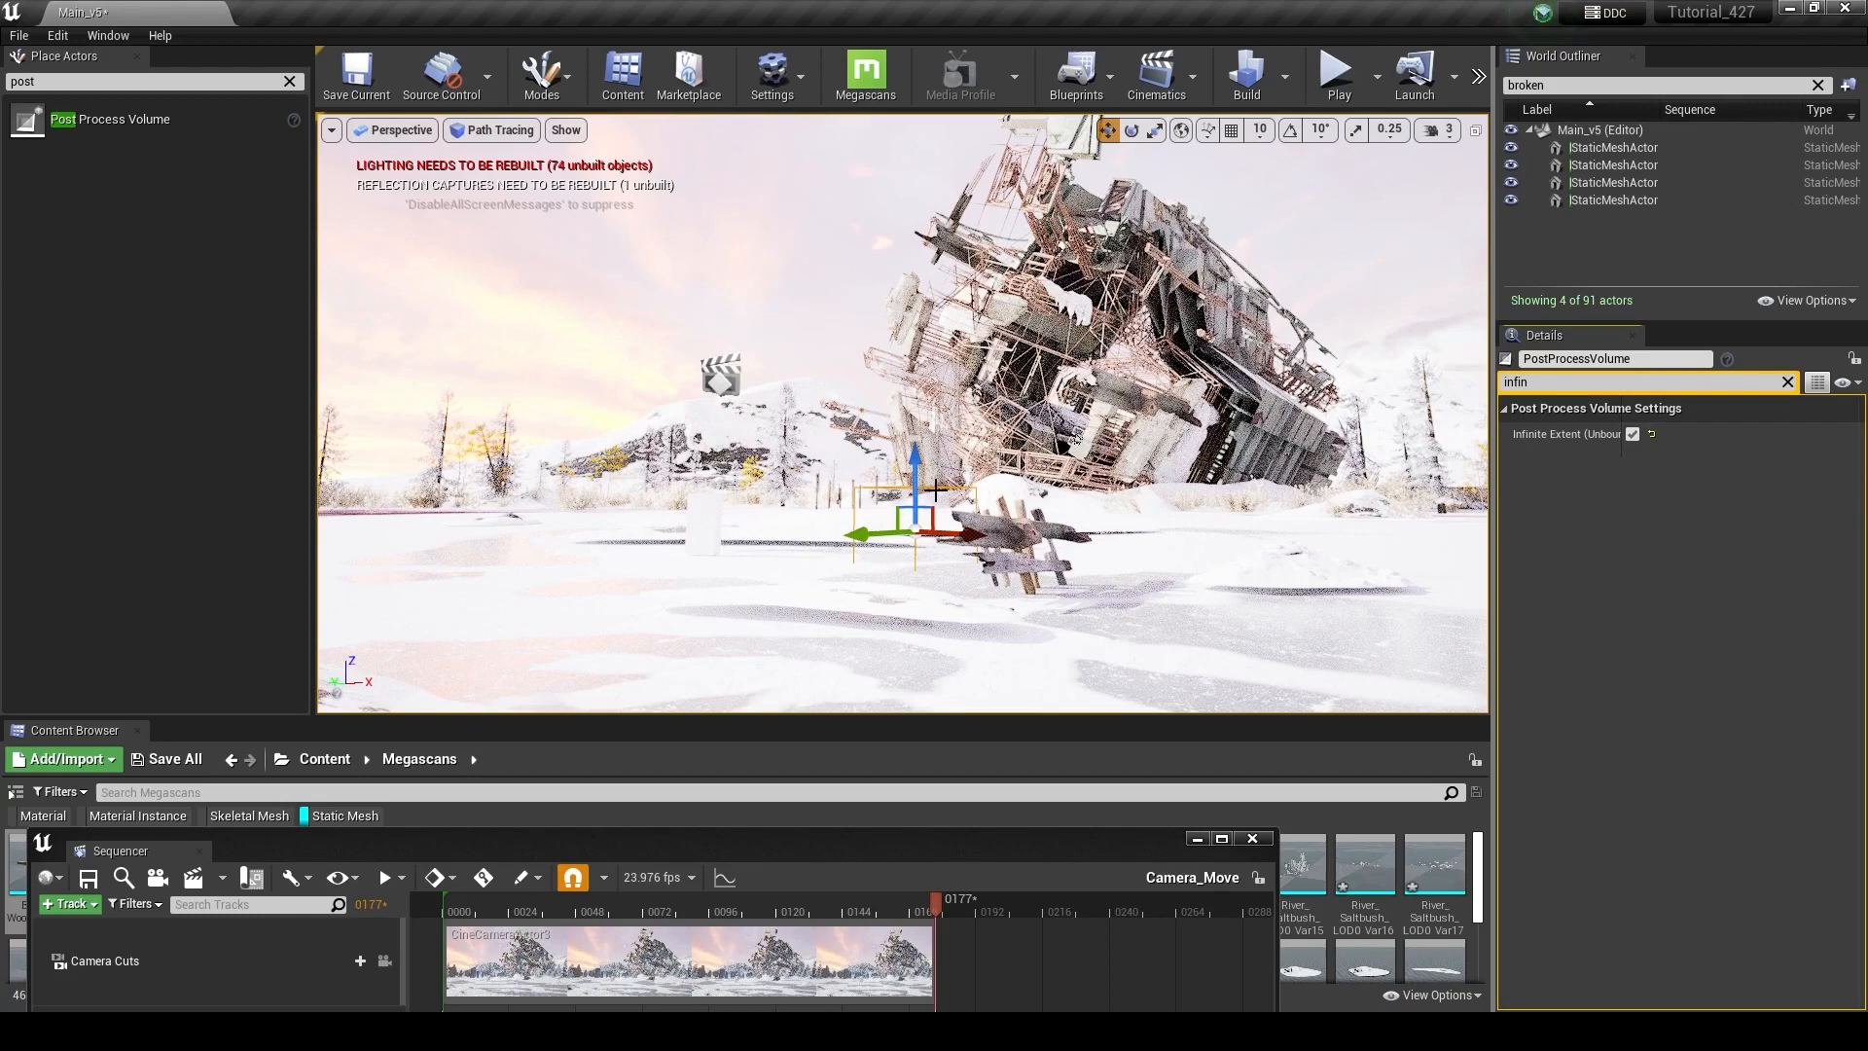
pyautogui.click(1790, 382)
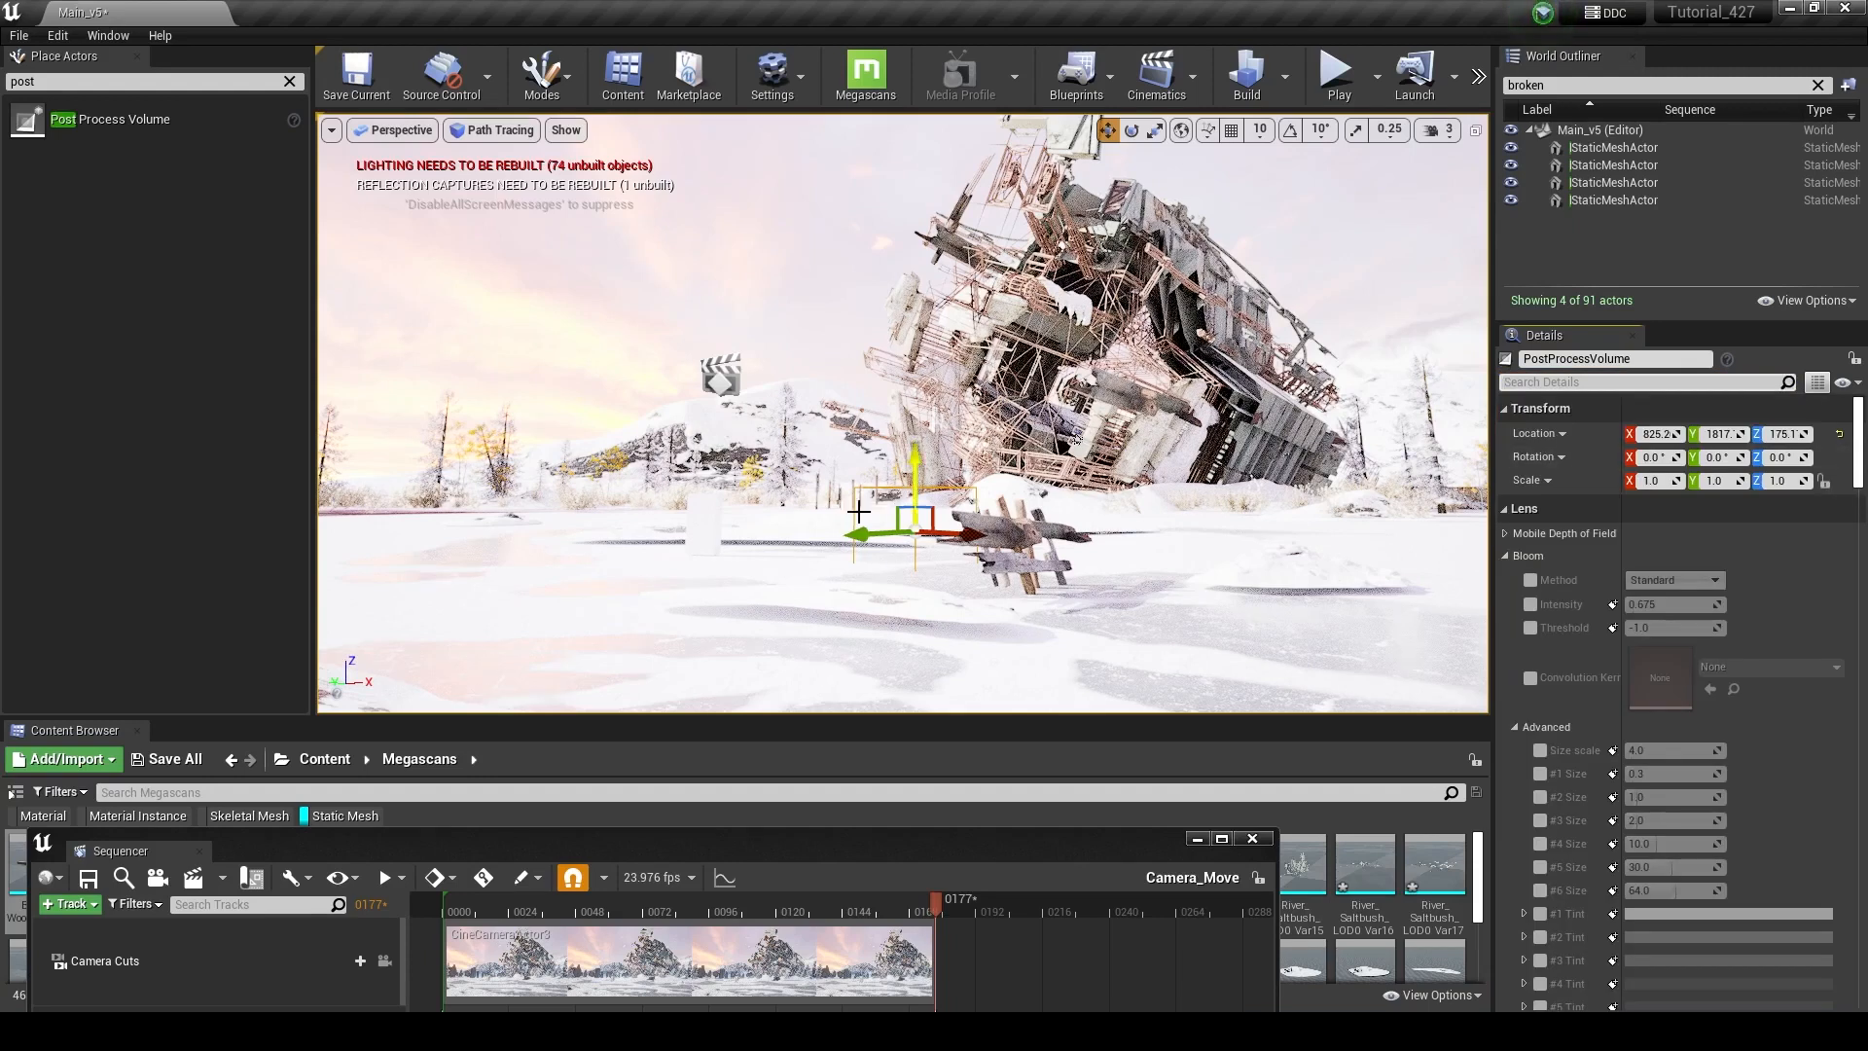
pyautogui.click(1634, 383)
pyautogui.write('arr')
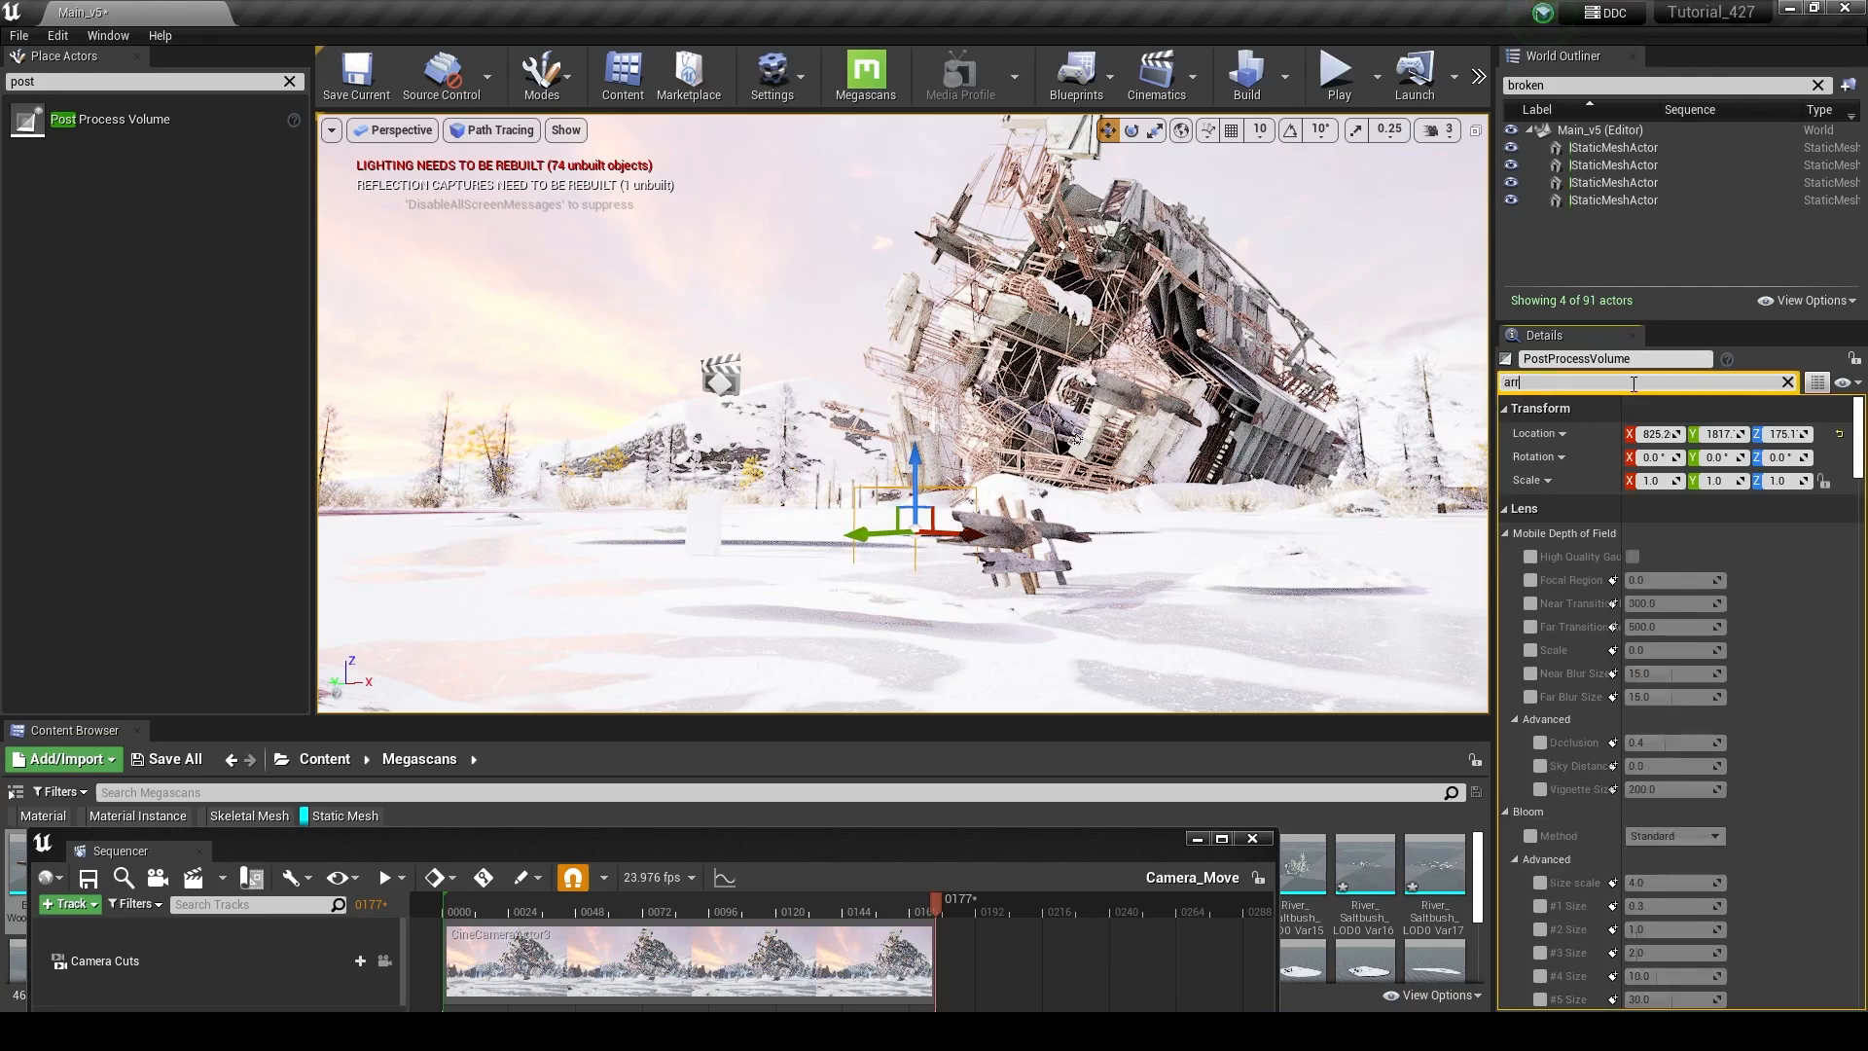
# Close the Sequencer window and create a folder named Fog_Material in the Content root
pyautogui.moveTo(1191, 851); pyautogui.dragTo(1253, 863)
pyautogui.click(1257, 851)
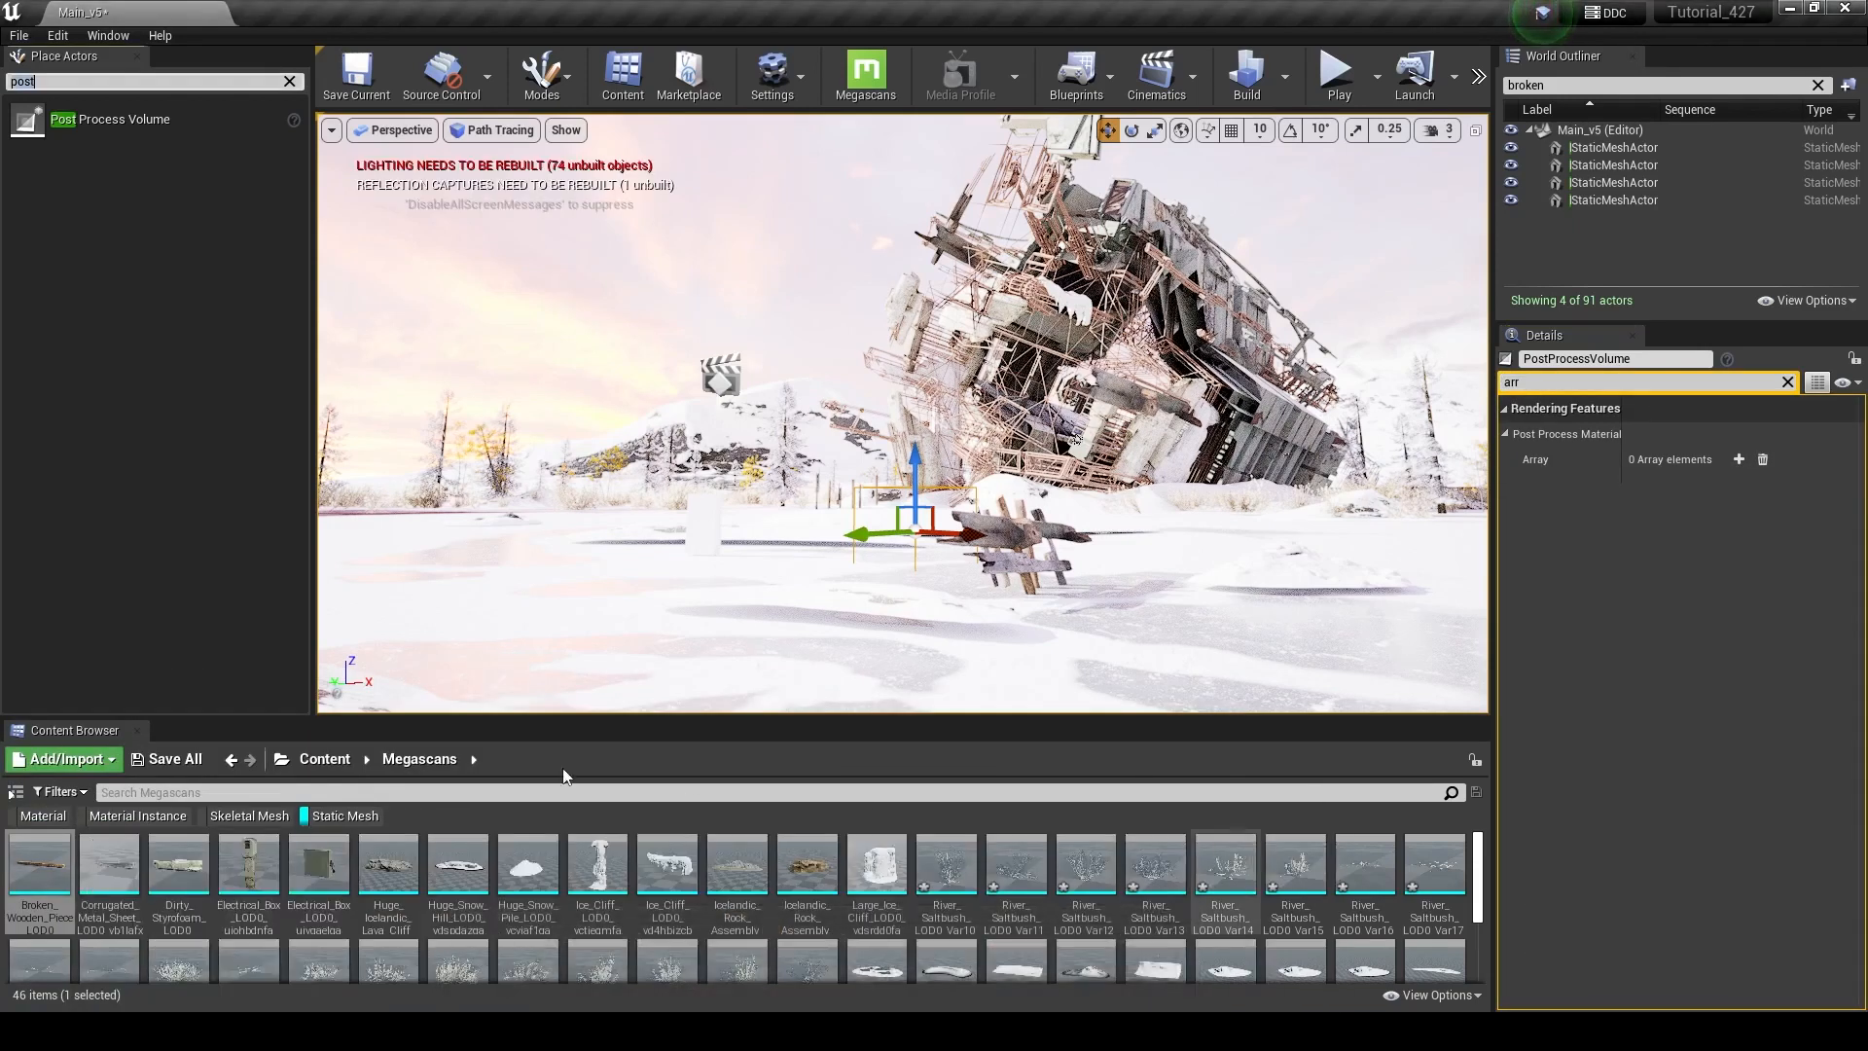
pyautogui.click(324, 759)
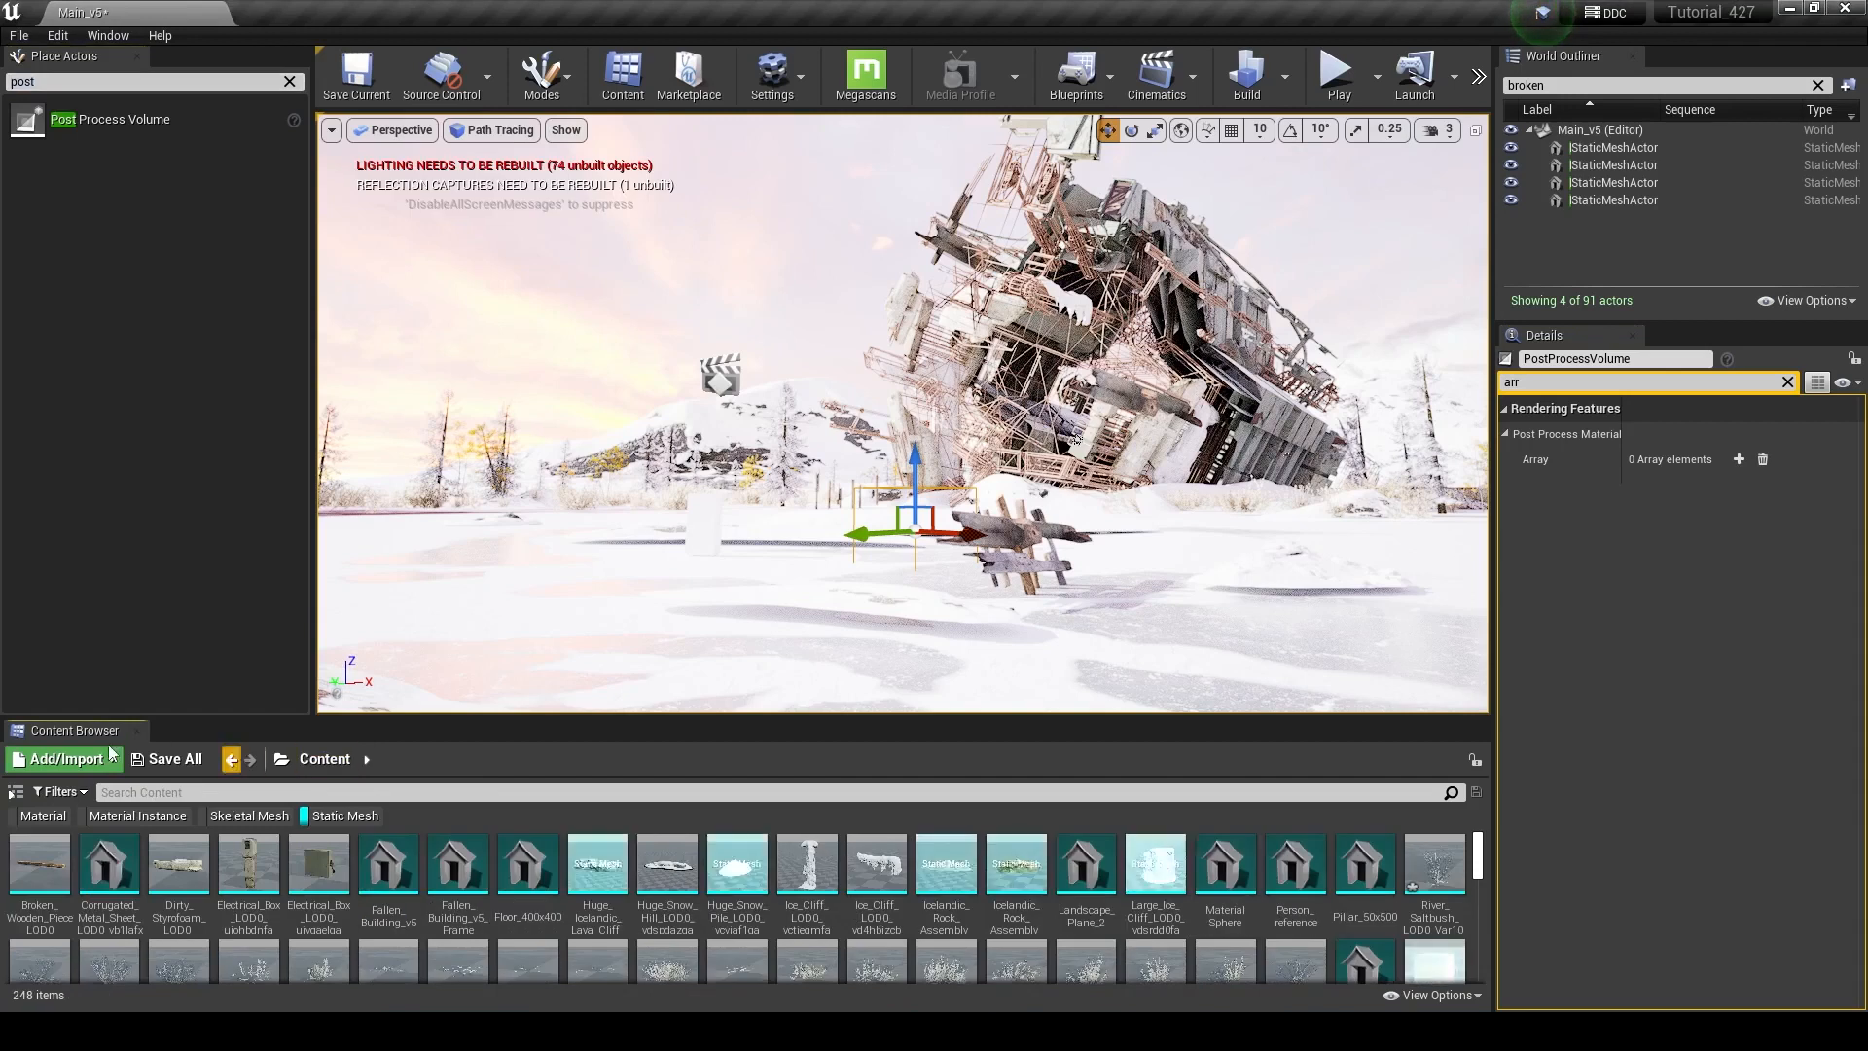
pyautogui.click(304, 816)
pyautogui.rightClick(1140, 862)
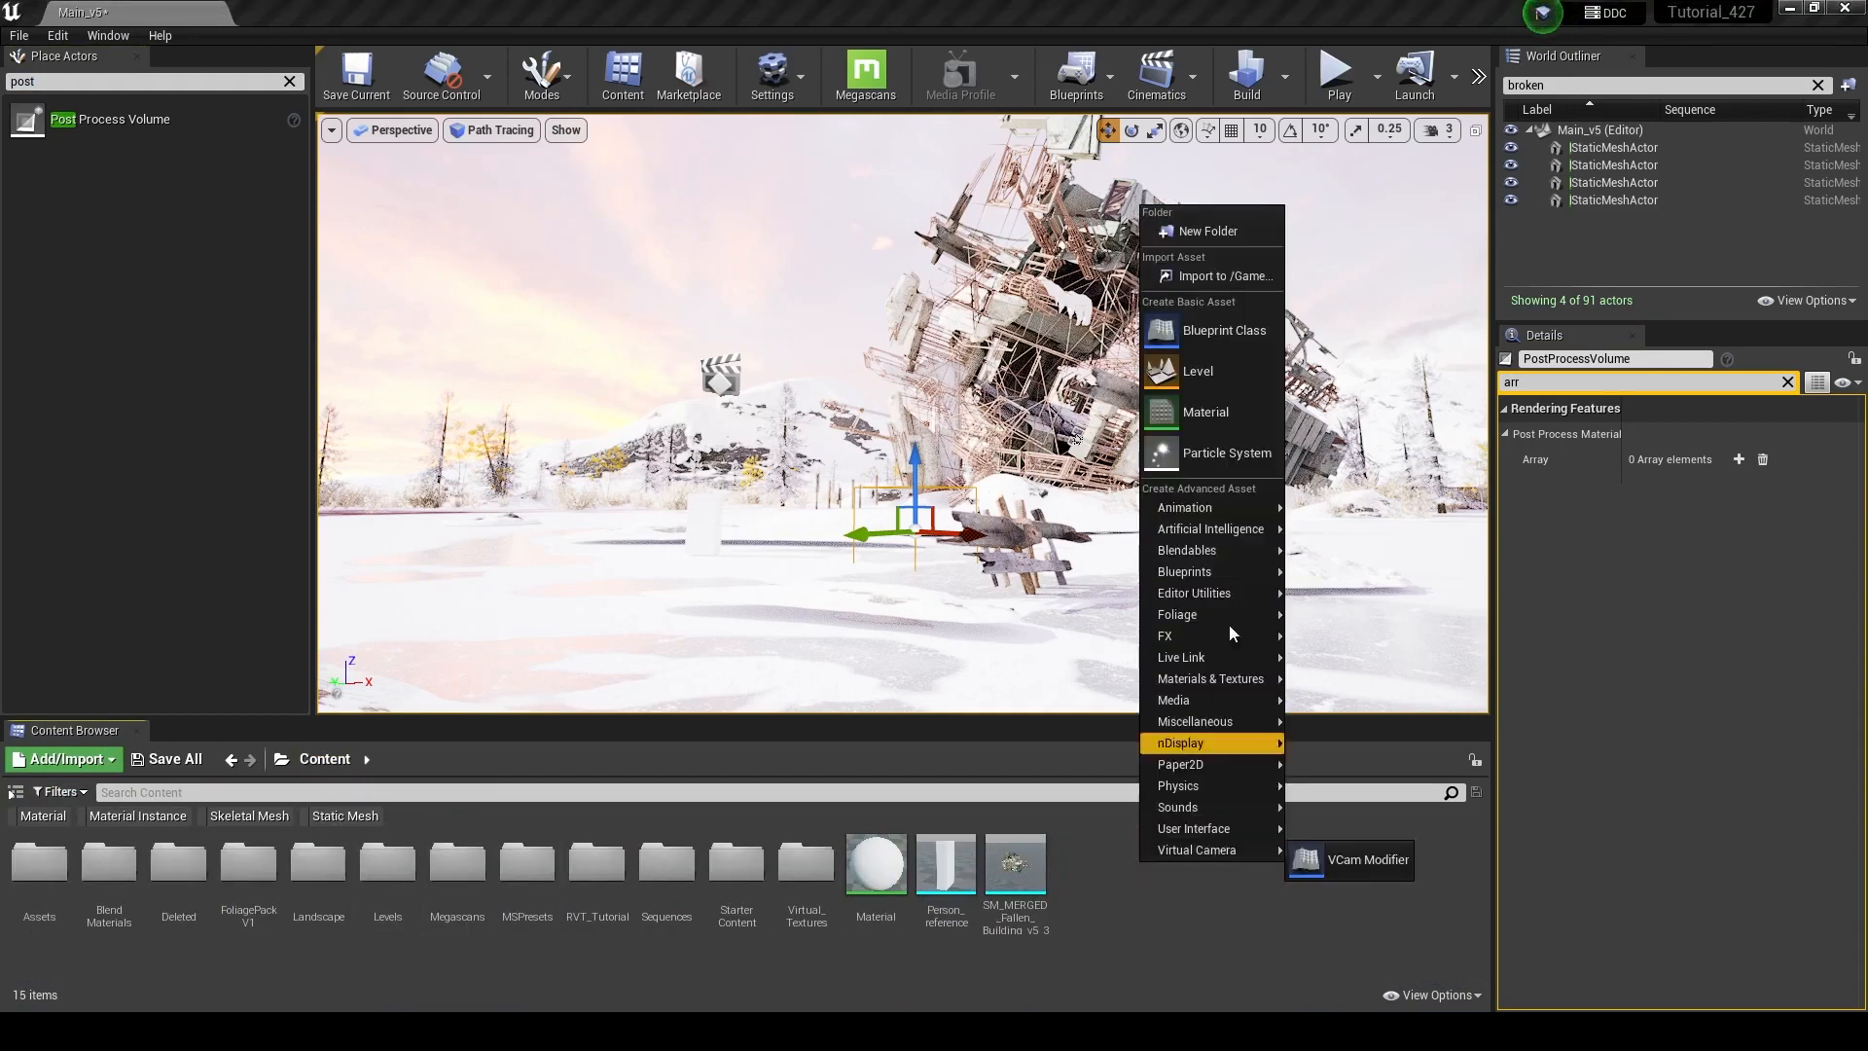
pyautogui.click(1206, 230)
pyautogui.write('Fog_')
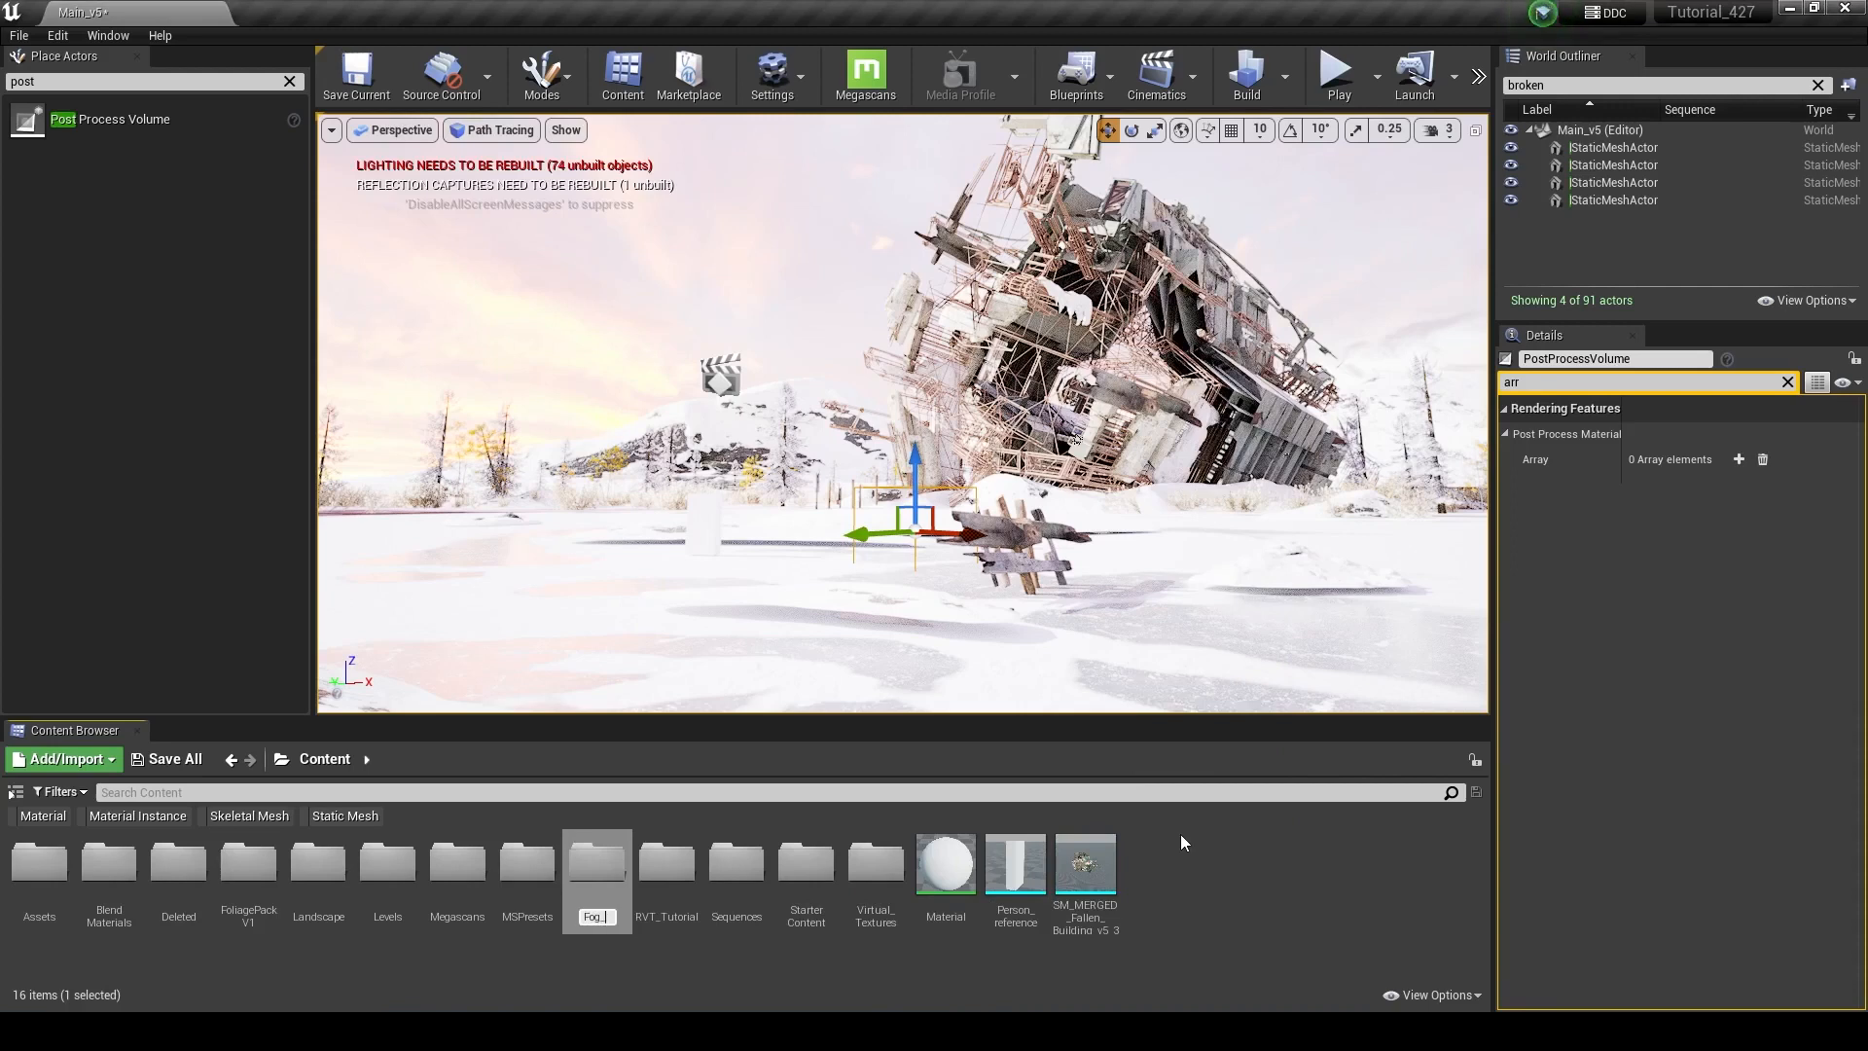
pyautogui.write('Material')
pyautogui.press('Return')
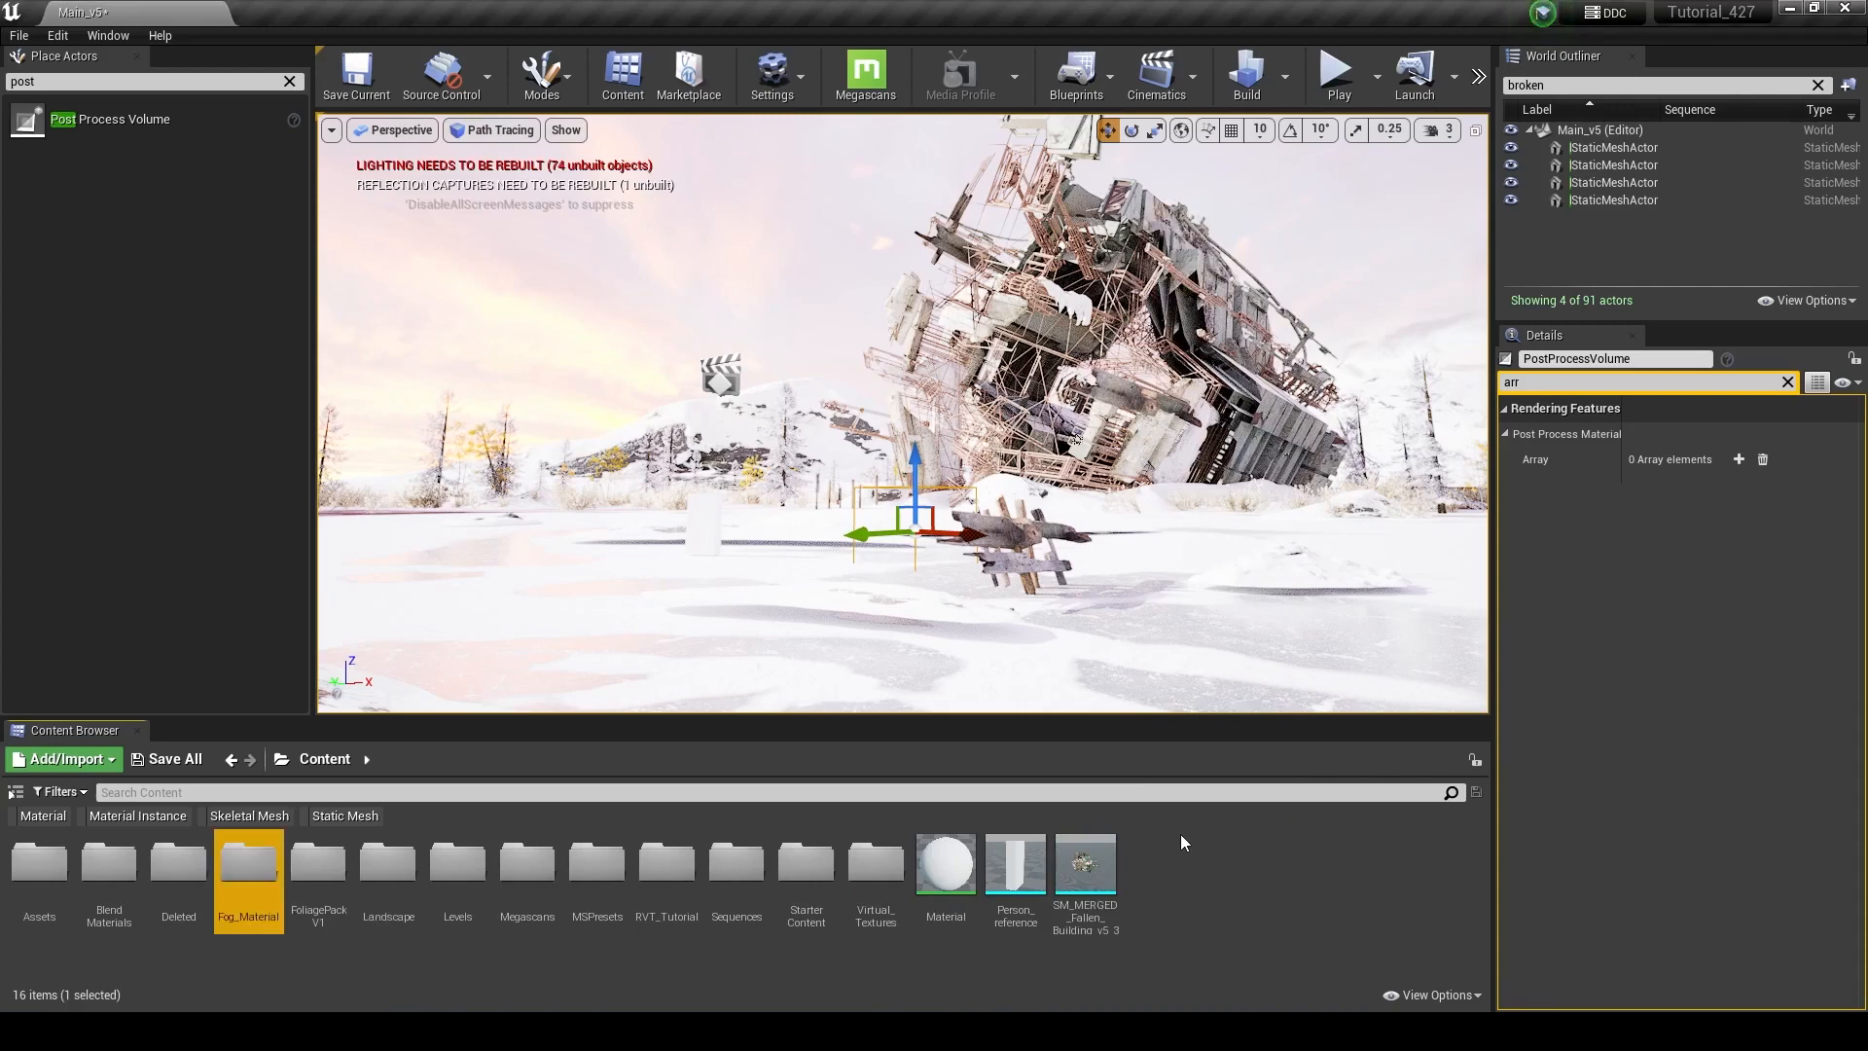
# Create a new material named Fog inside the Fog_Material folder
pyautogui.doubleClick(254, 872)
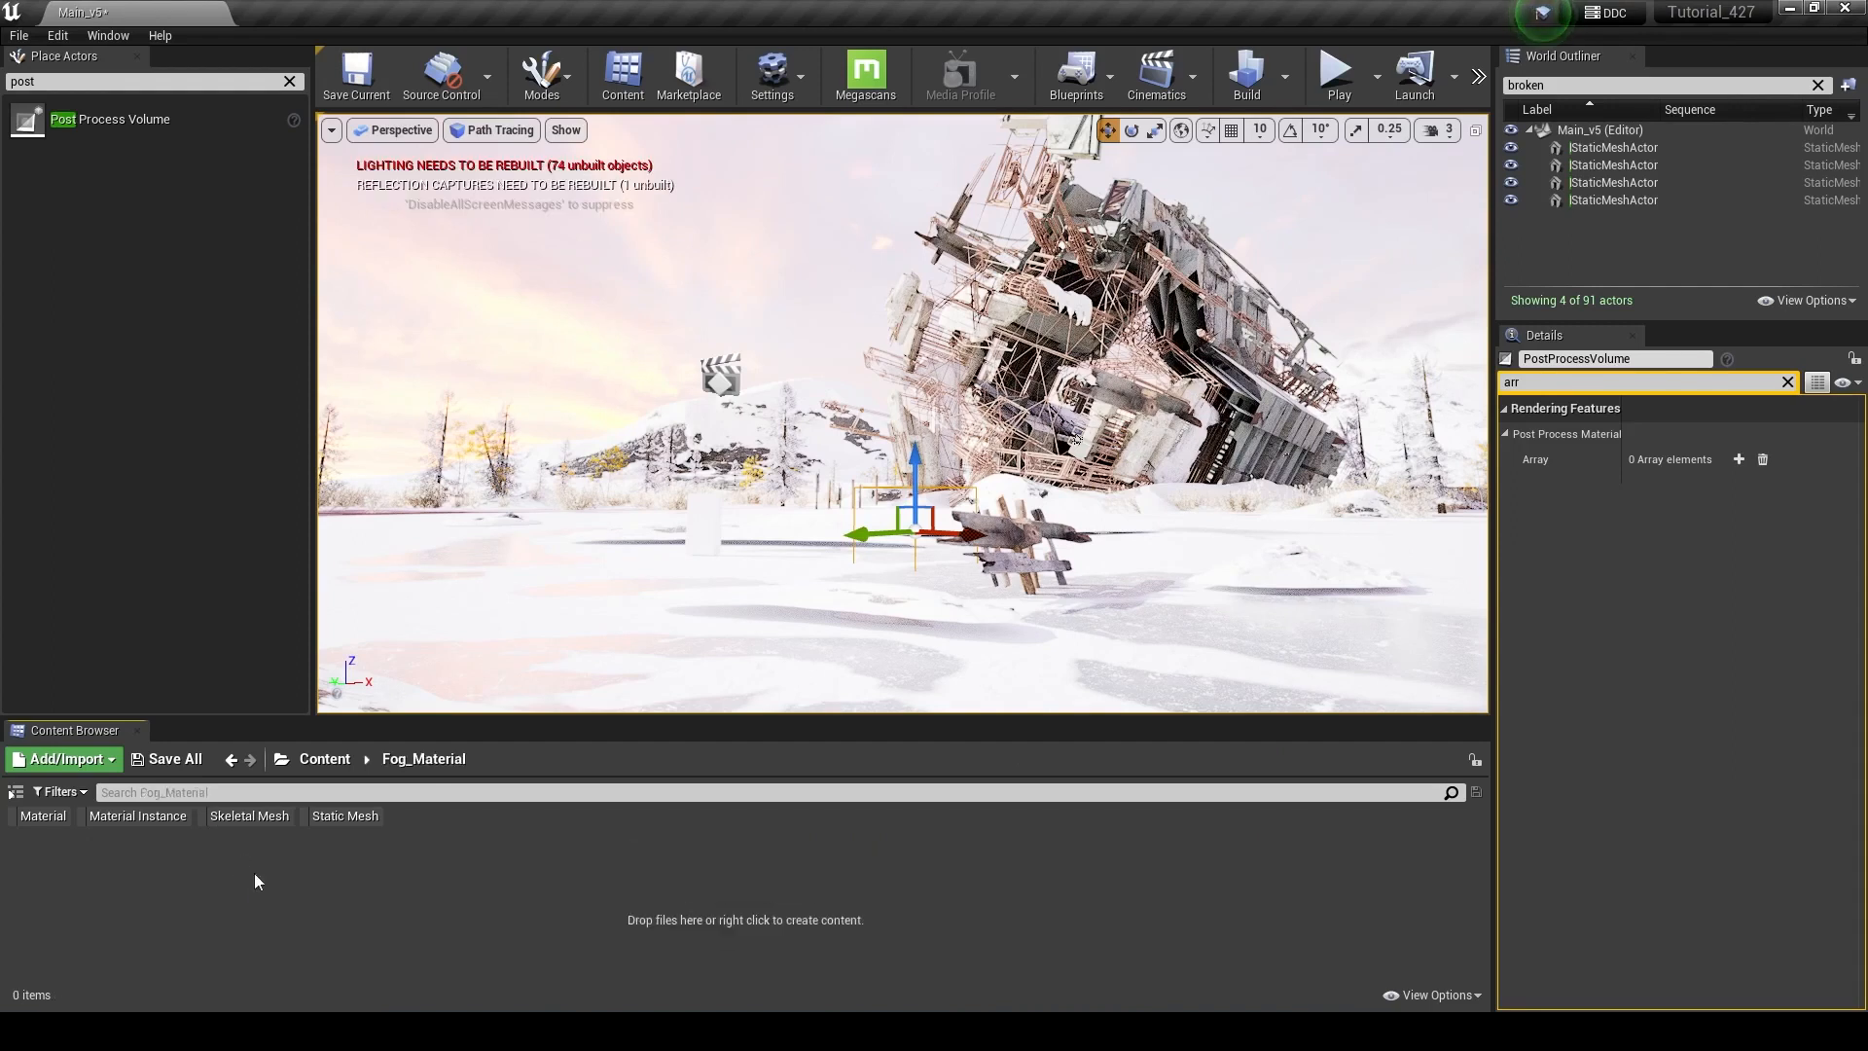
pyautogui.rightClick(299, 902)
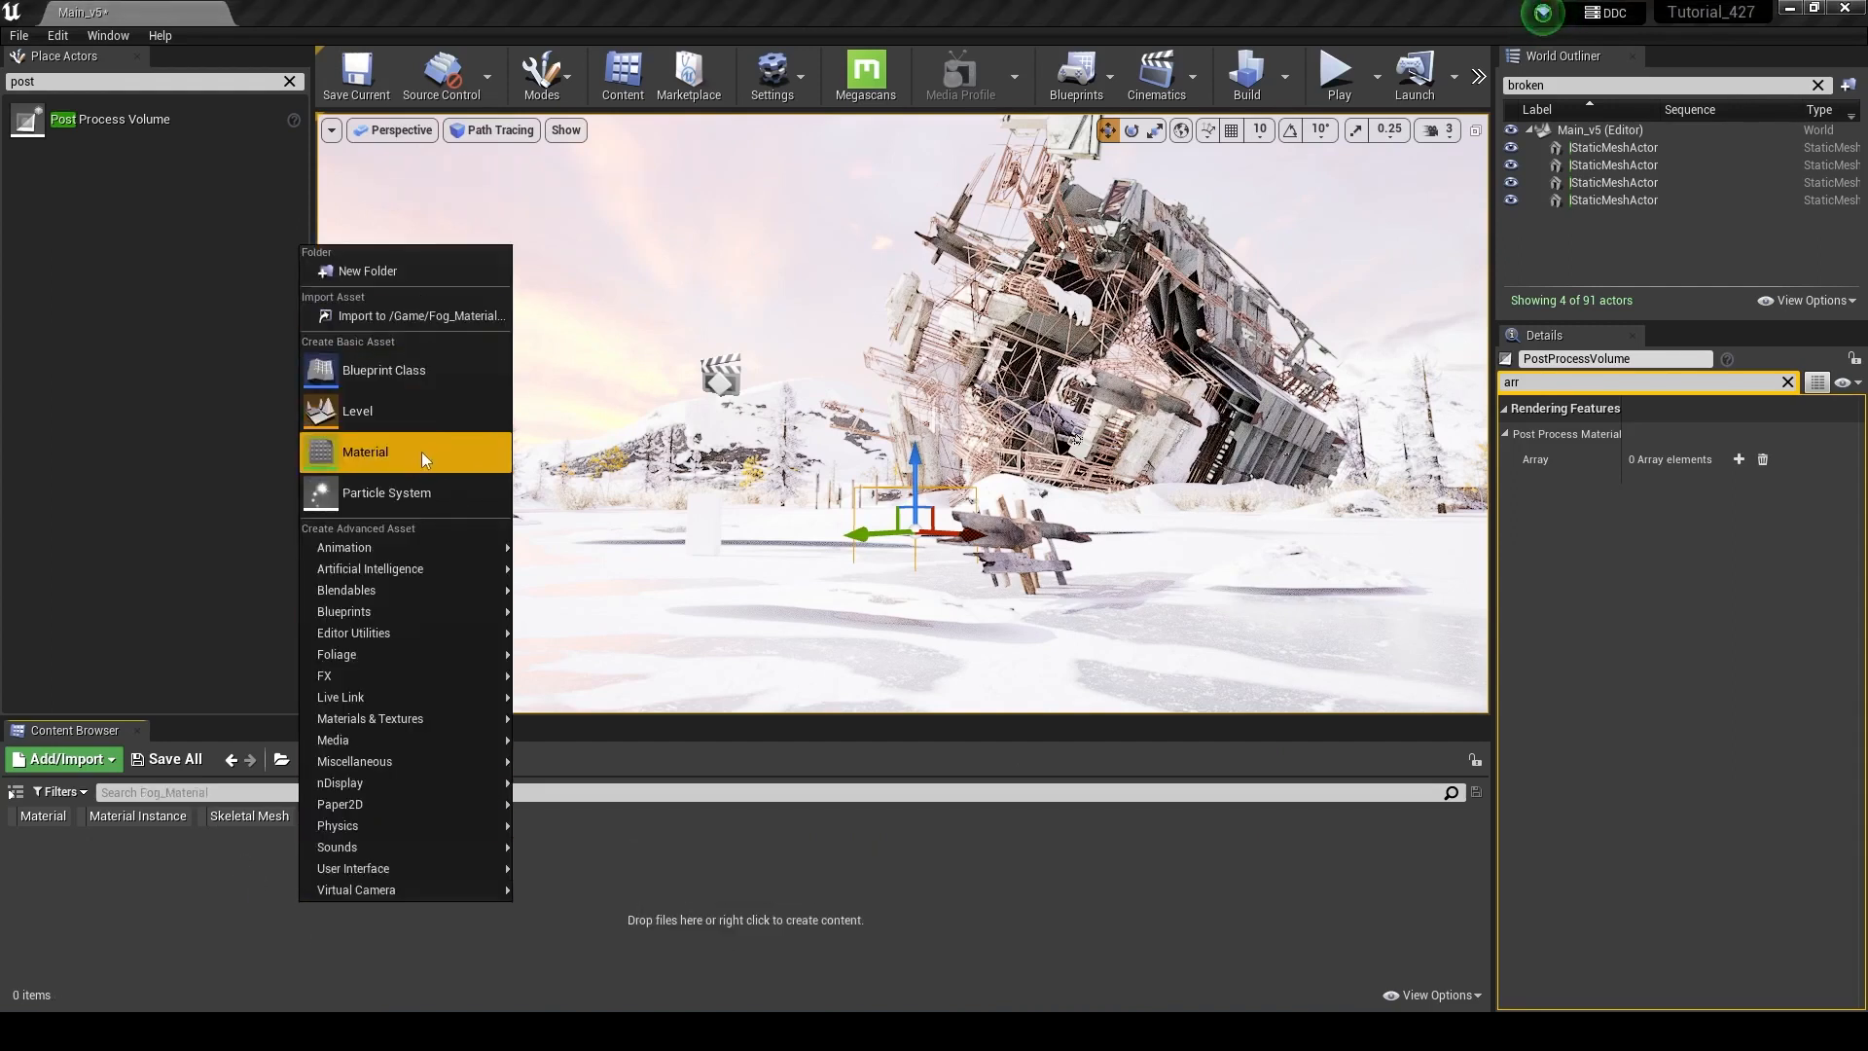
pyautogui.click(422, 452)
pyautogui.write('Fog')
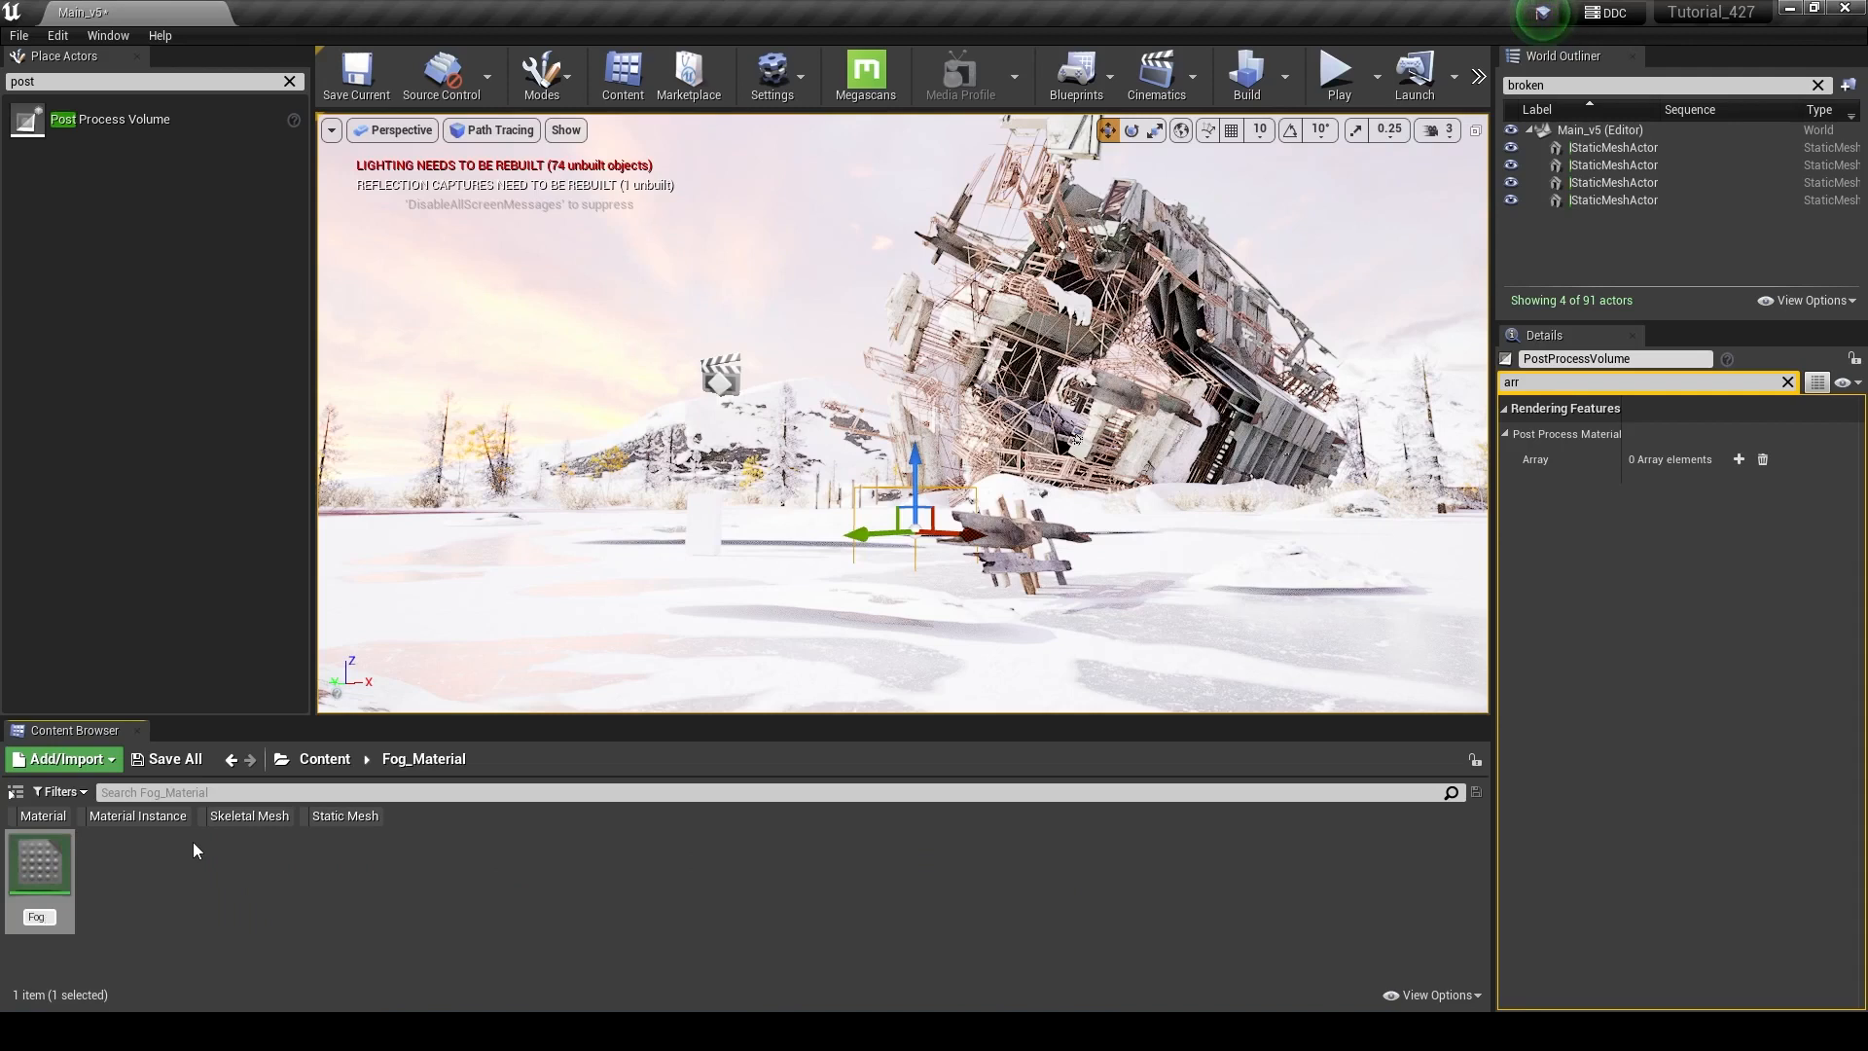
pyautogui.press('Return')
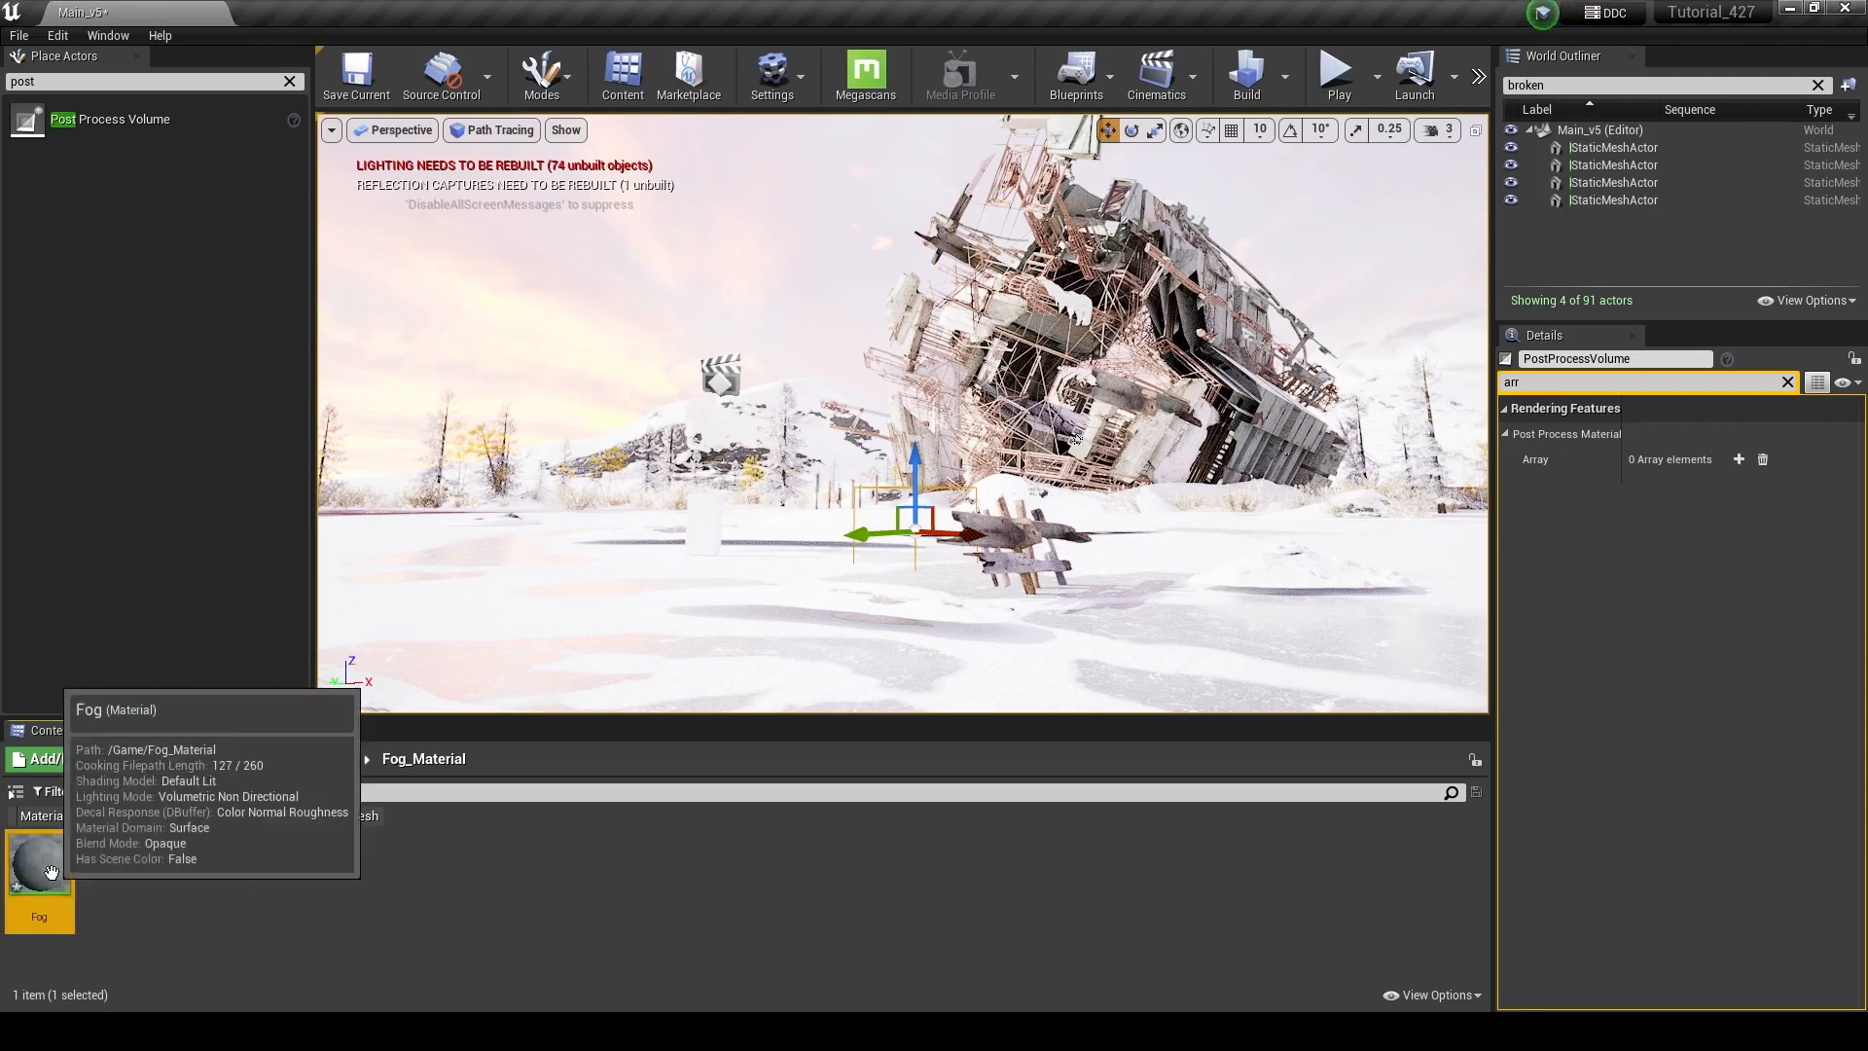
# Add an Asset reference element to the volume's Post Process Materials array and assign the Fog material to it
pyautogui.click(1738, 460)
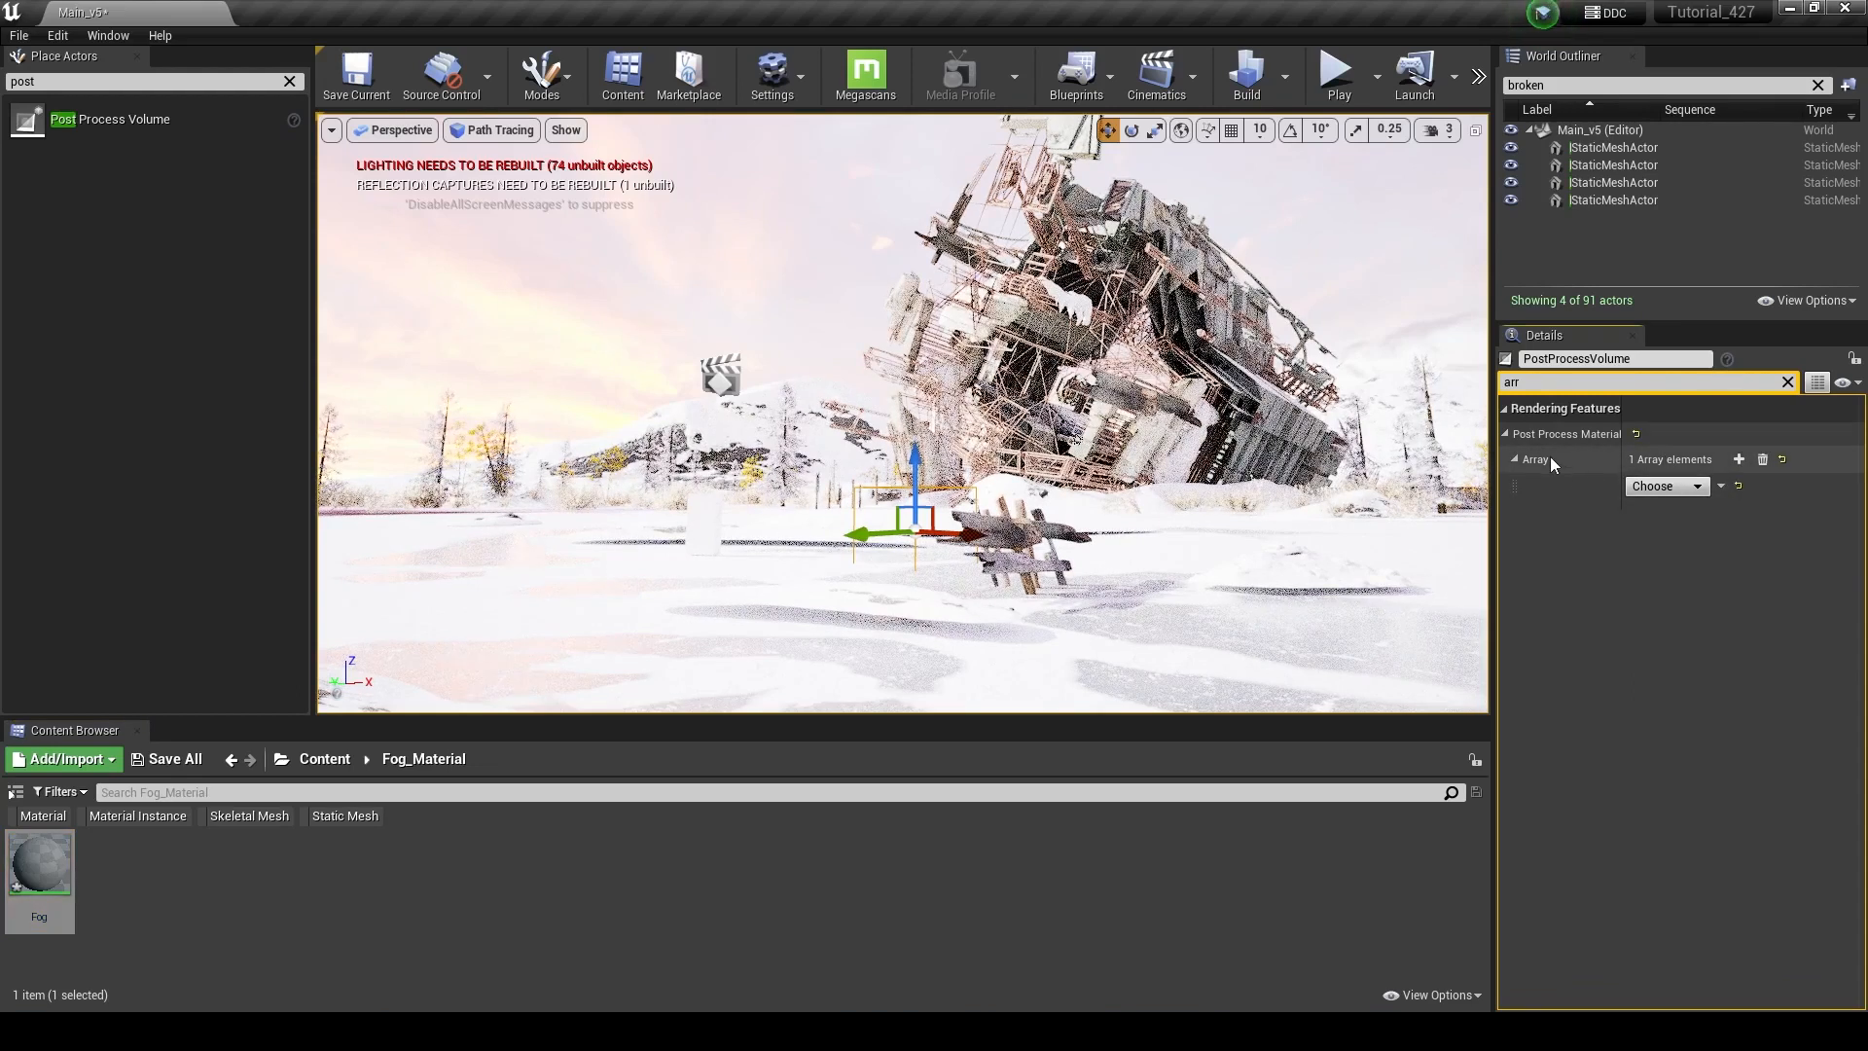
pyautogui.moveTo(1621, 434); pyautogui.dragTo(1635, 434)
pyautogui.click(1661, 487)
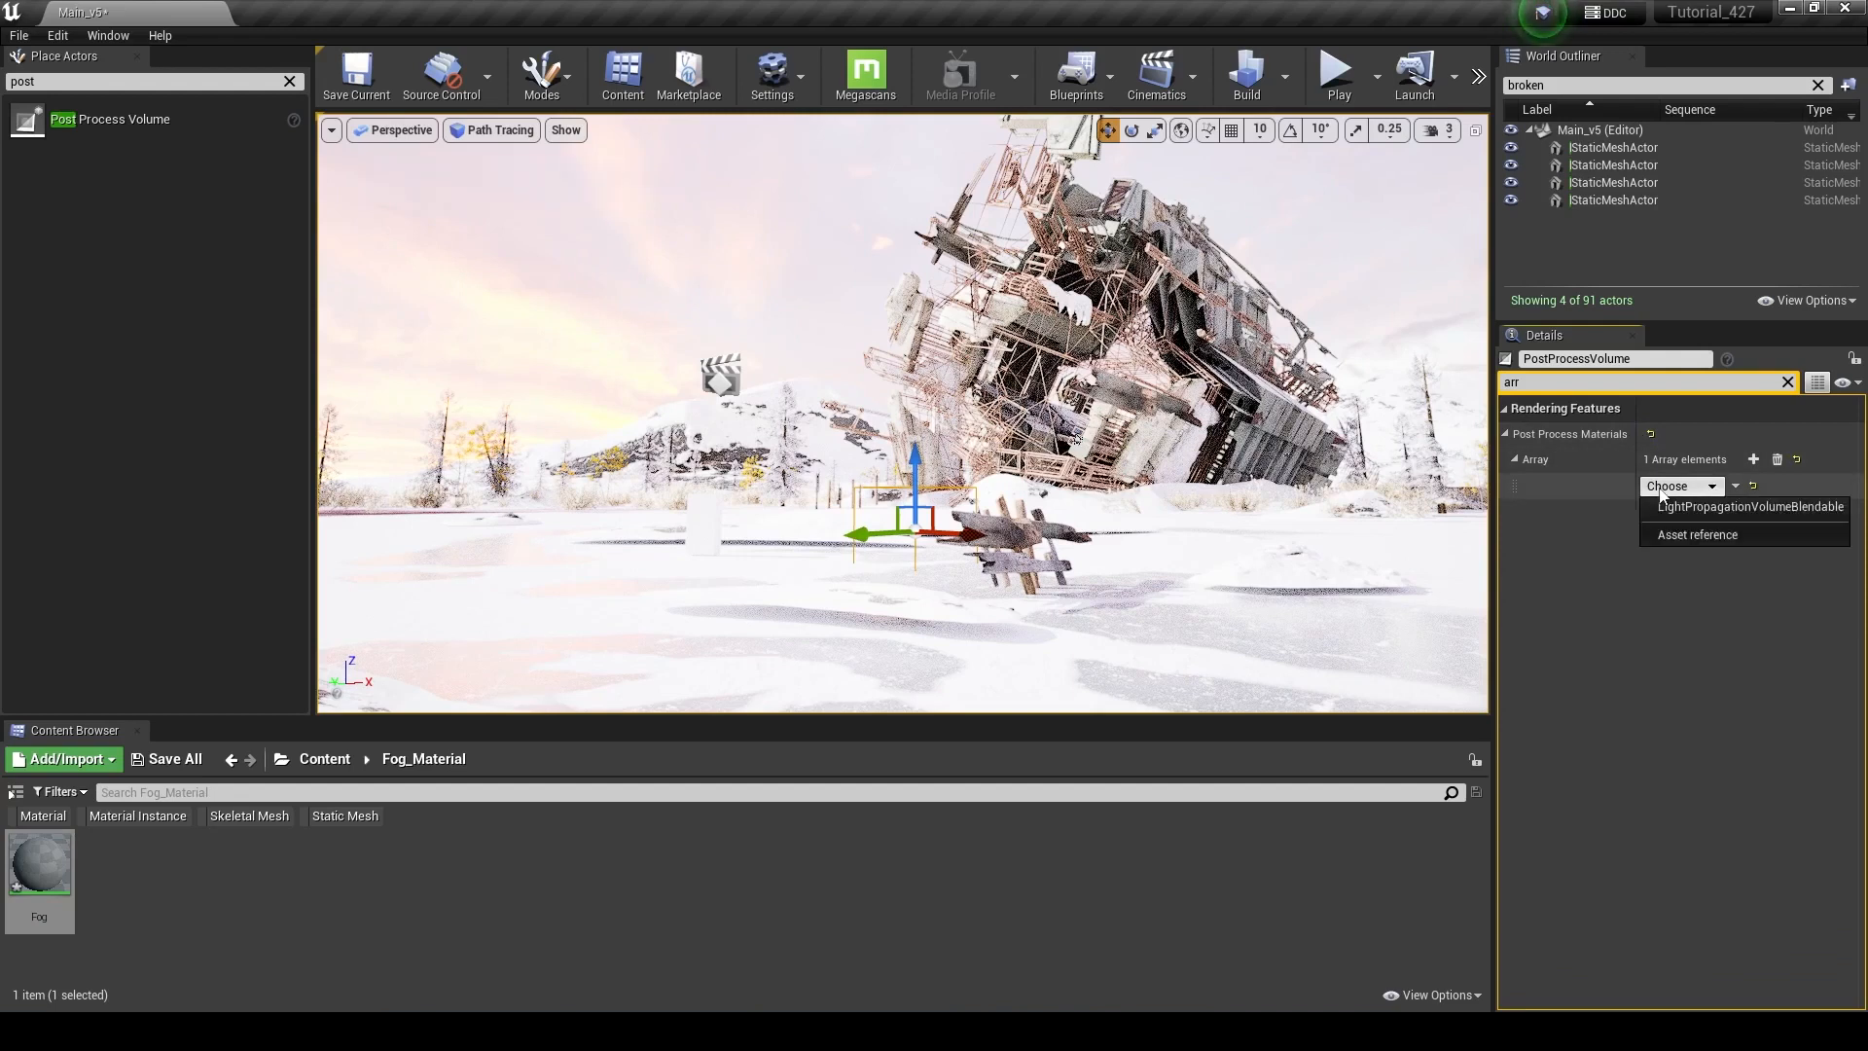
pyautogui.click(1692, 534)
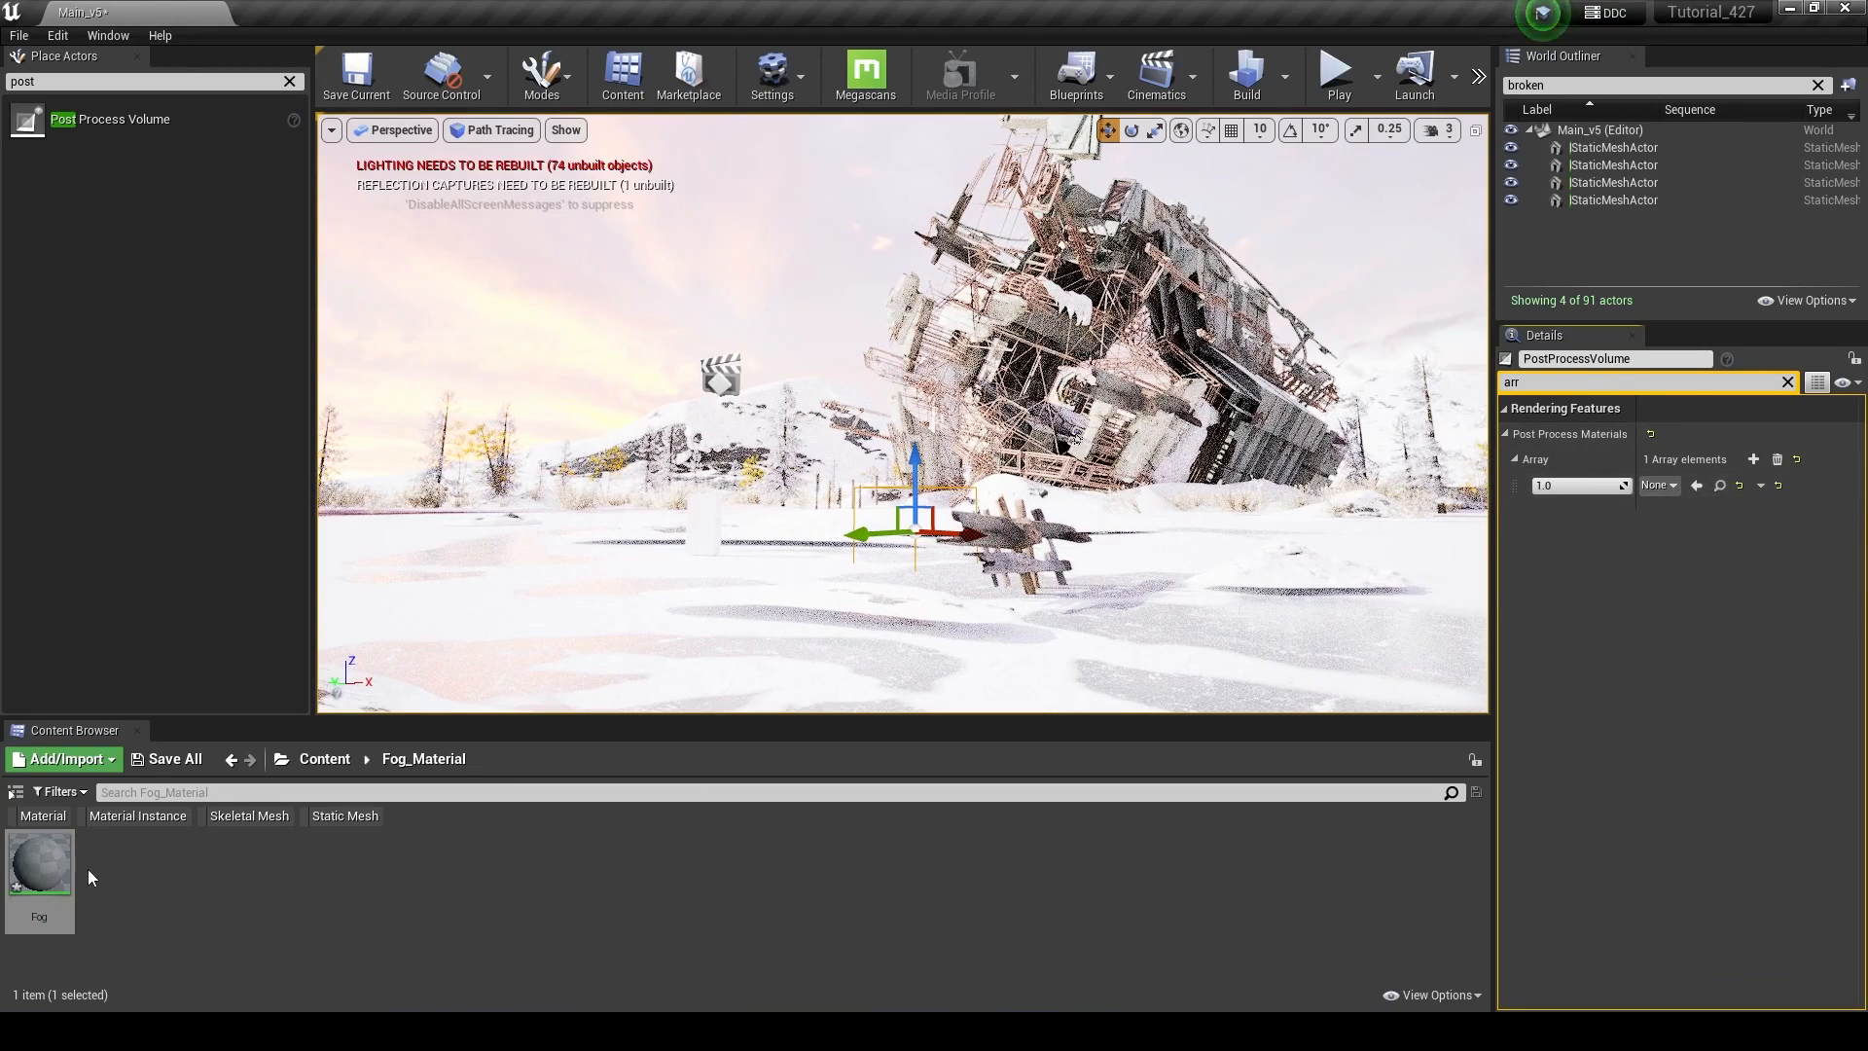
pyautogui.moveTo(38, 863); pyautogui.dragTo(1673, 491)
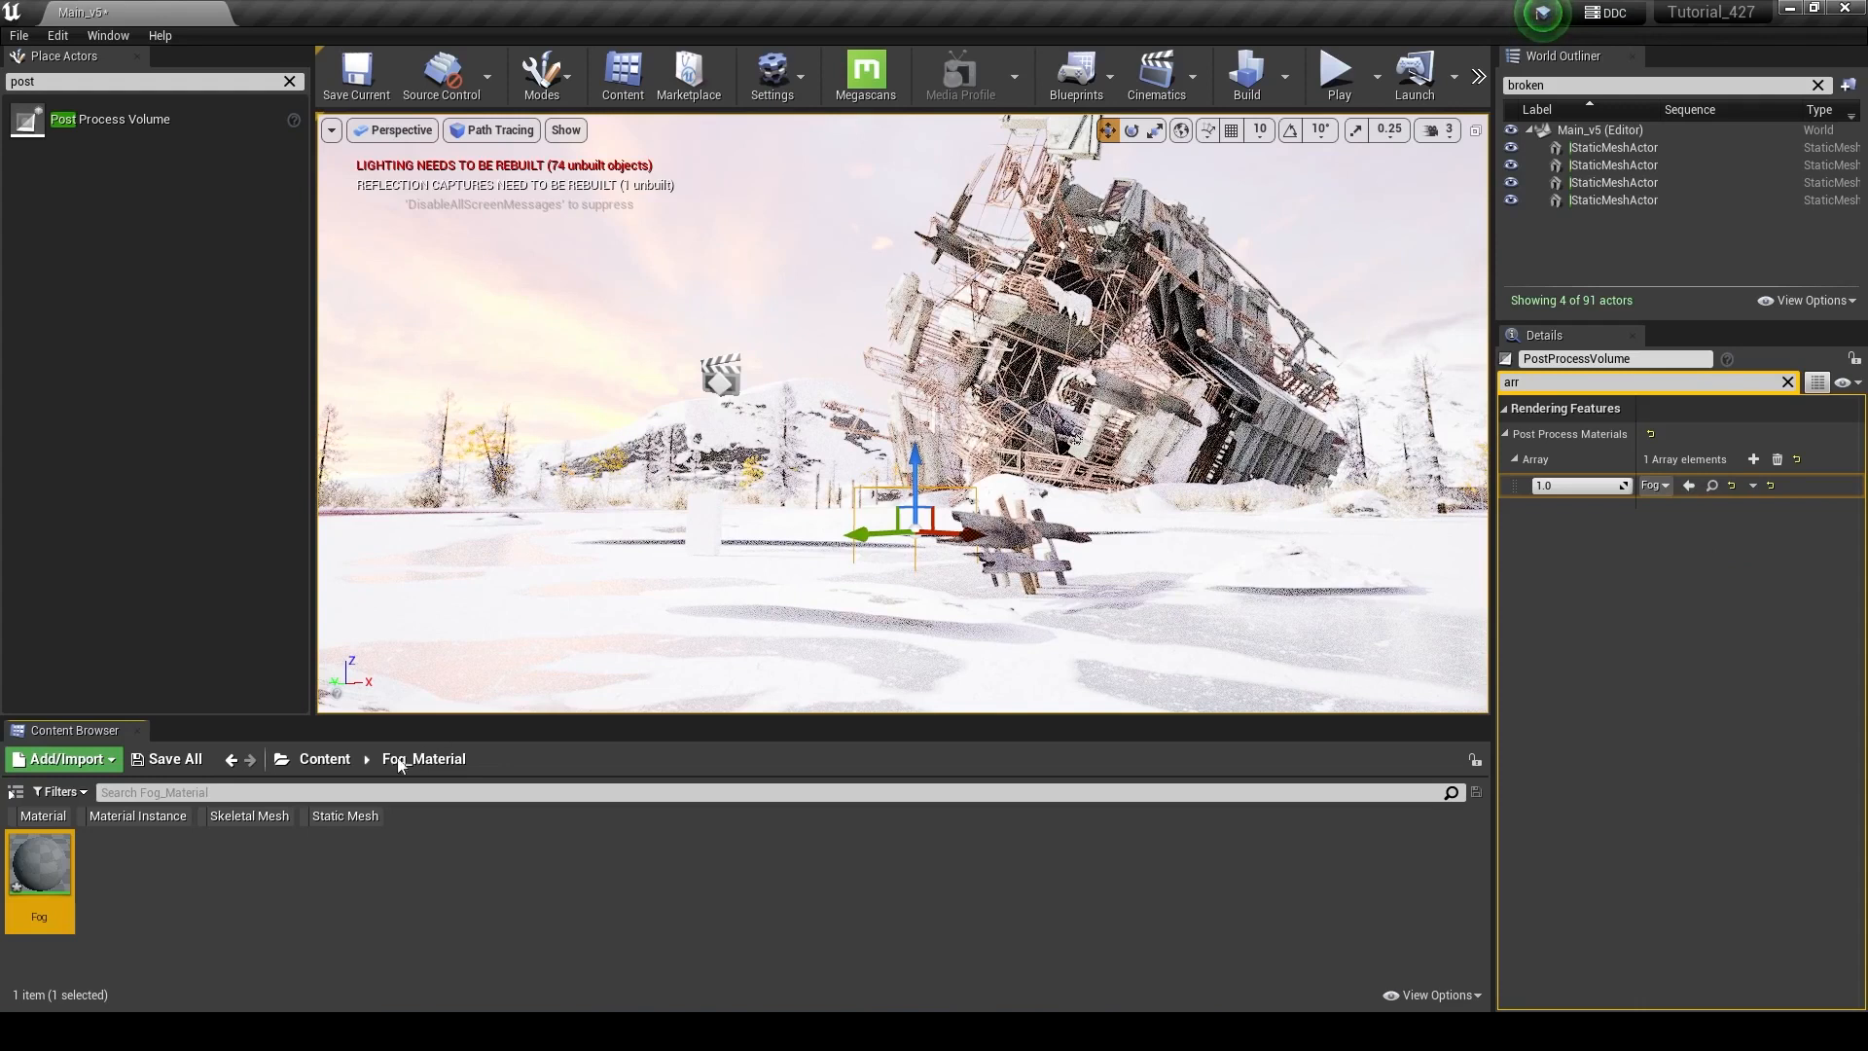
# Open the Fog material for editing and set its Material Domain to Post Process
pyautogui.doubleClick(39, 864)
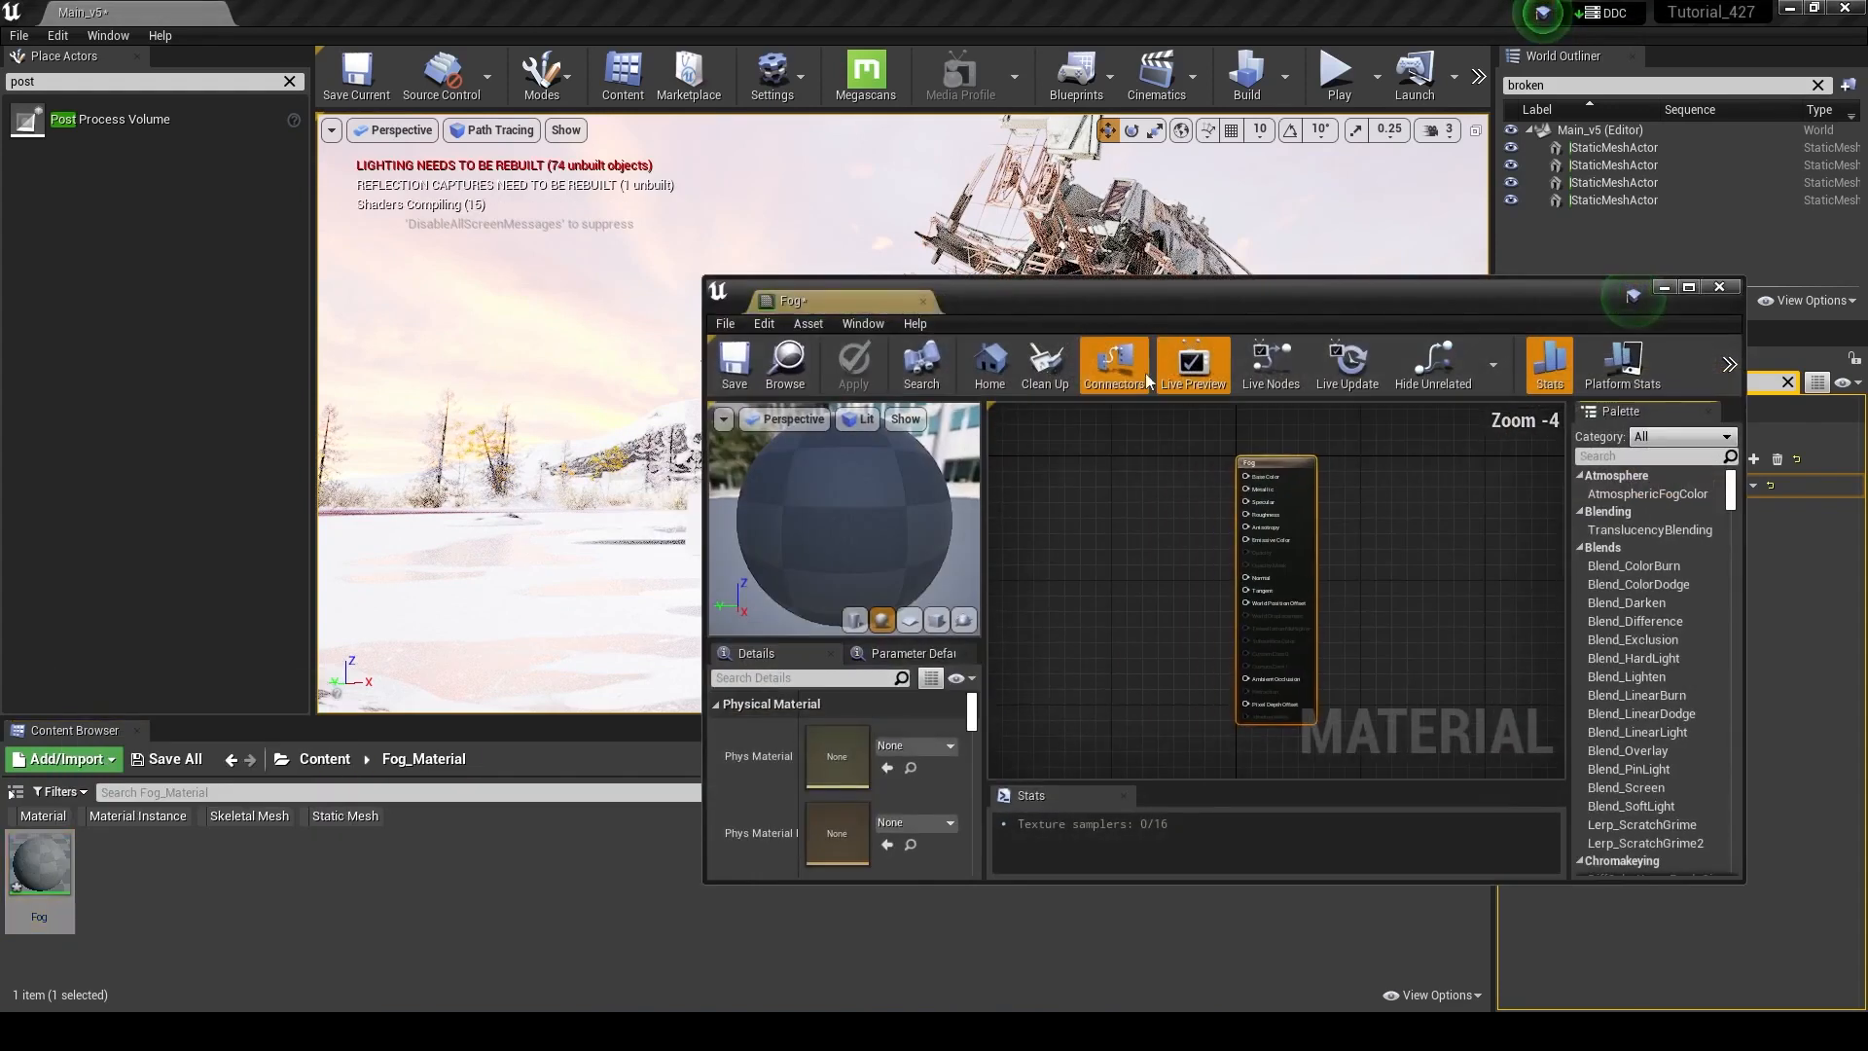
pyautogui.moveTo(1215, 295); pyautogui.dragTo(948, 264)
pyautogui.scroll(1, 1021, 453)
pyautogui.moveTo(1097, 465); pyautogui.dragTo(1152, 444, button='right')
pyautogui.scroll(-1, 1151, 443)
pyautogui.scroll(1, 1149, 443)
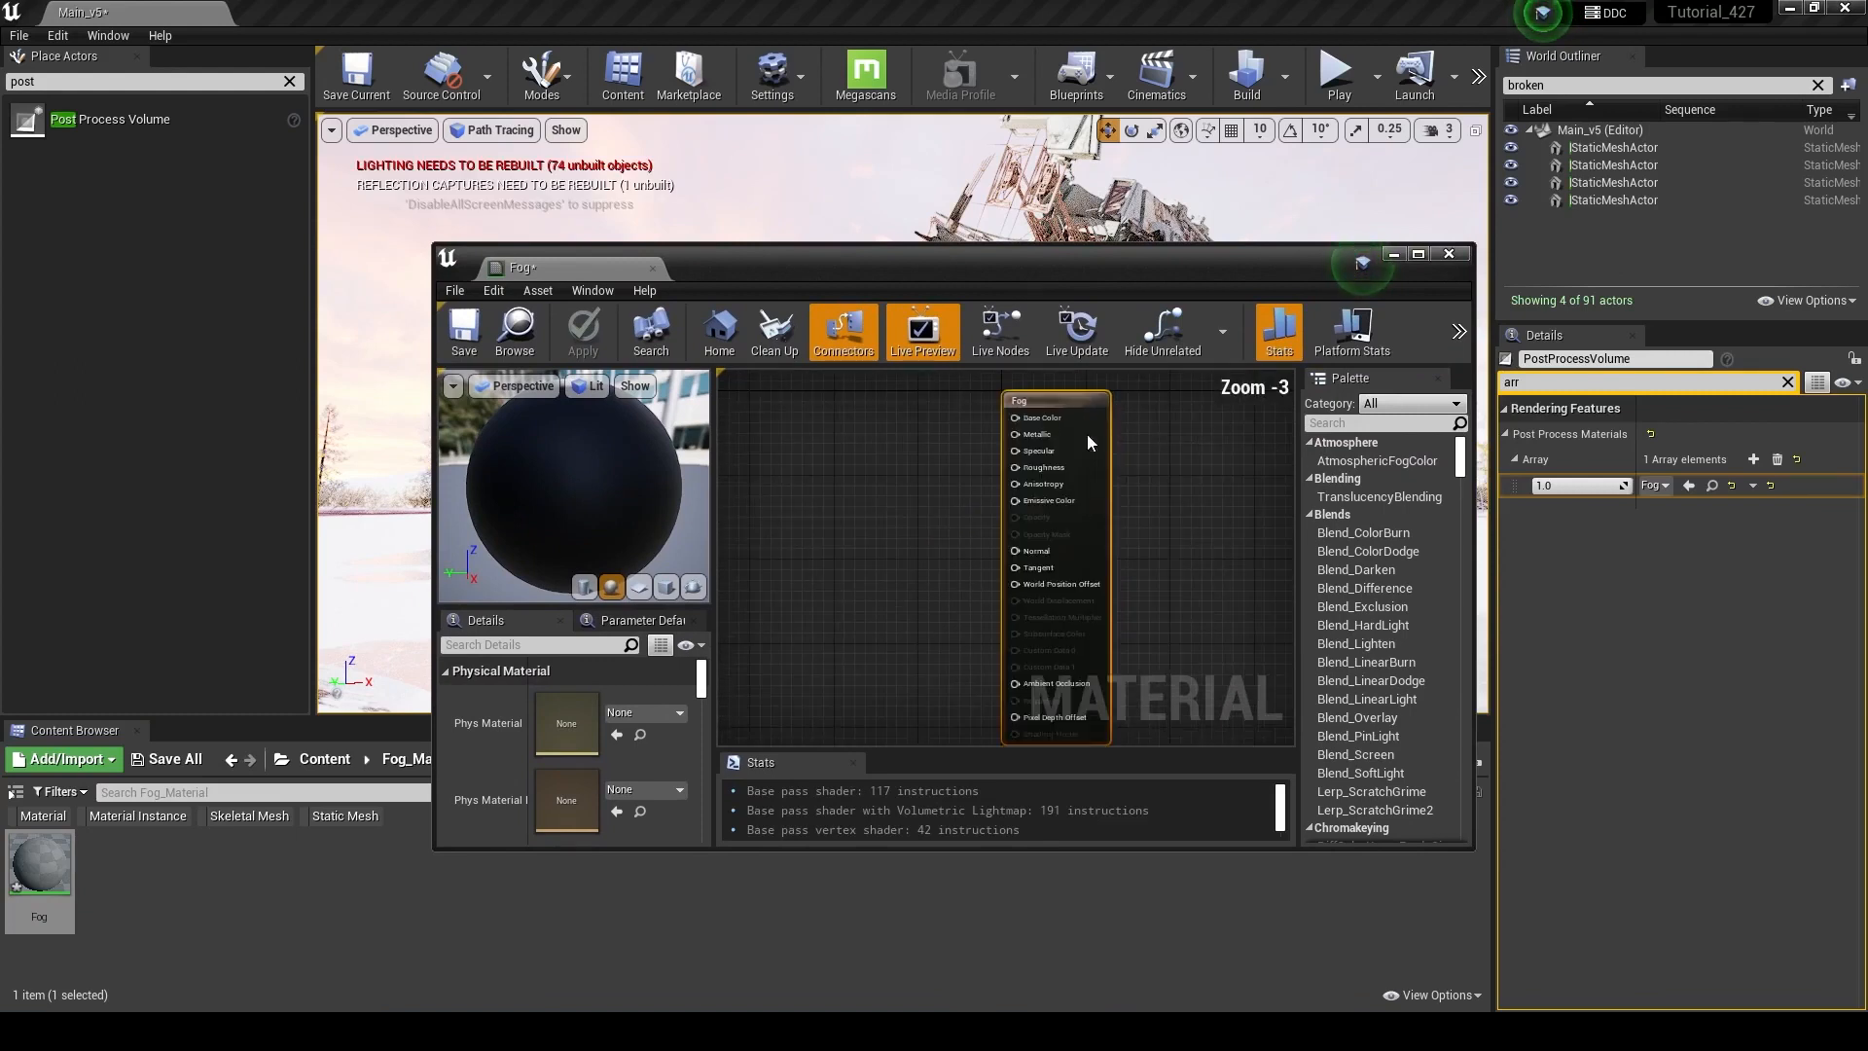
pyautogui.moveTo(701, 684); pyautogui.dragTo(702, 691)
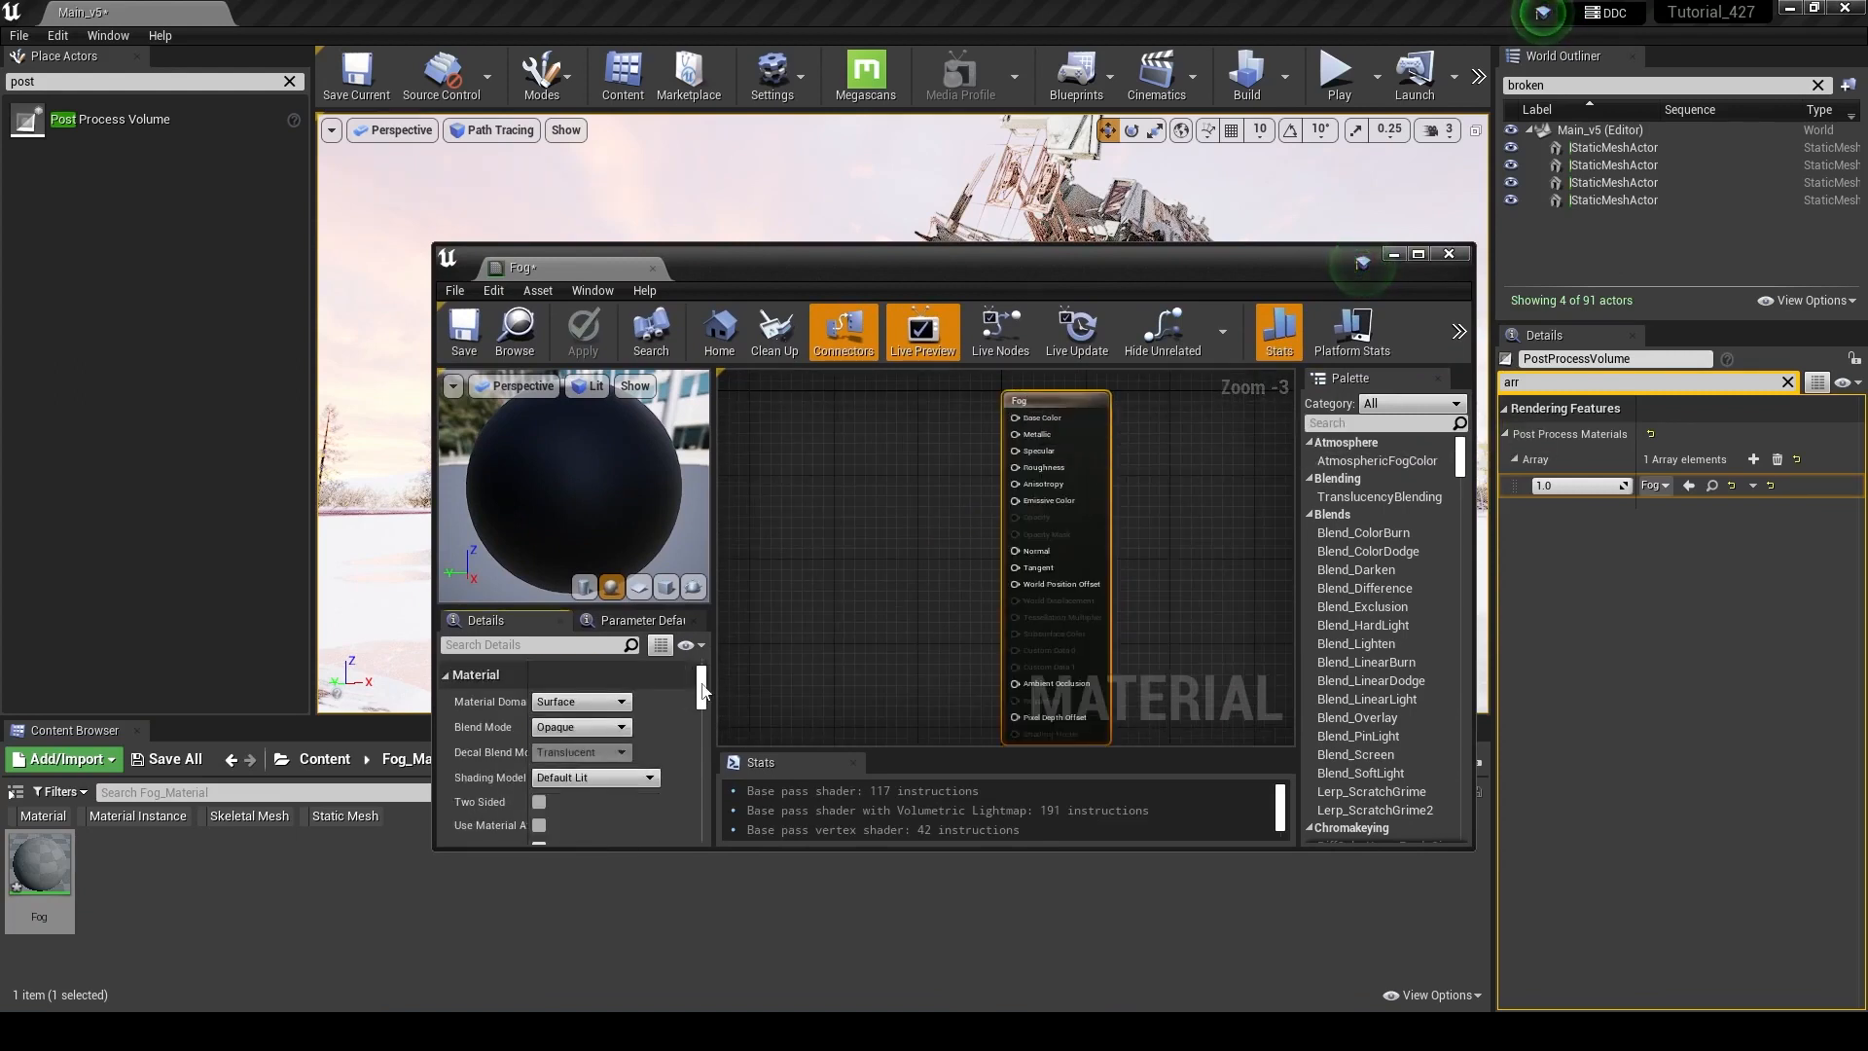
pyautogui.click(561, 703)
pyautogui.click(592, 775)
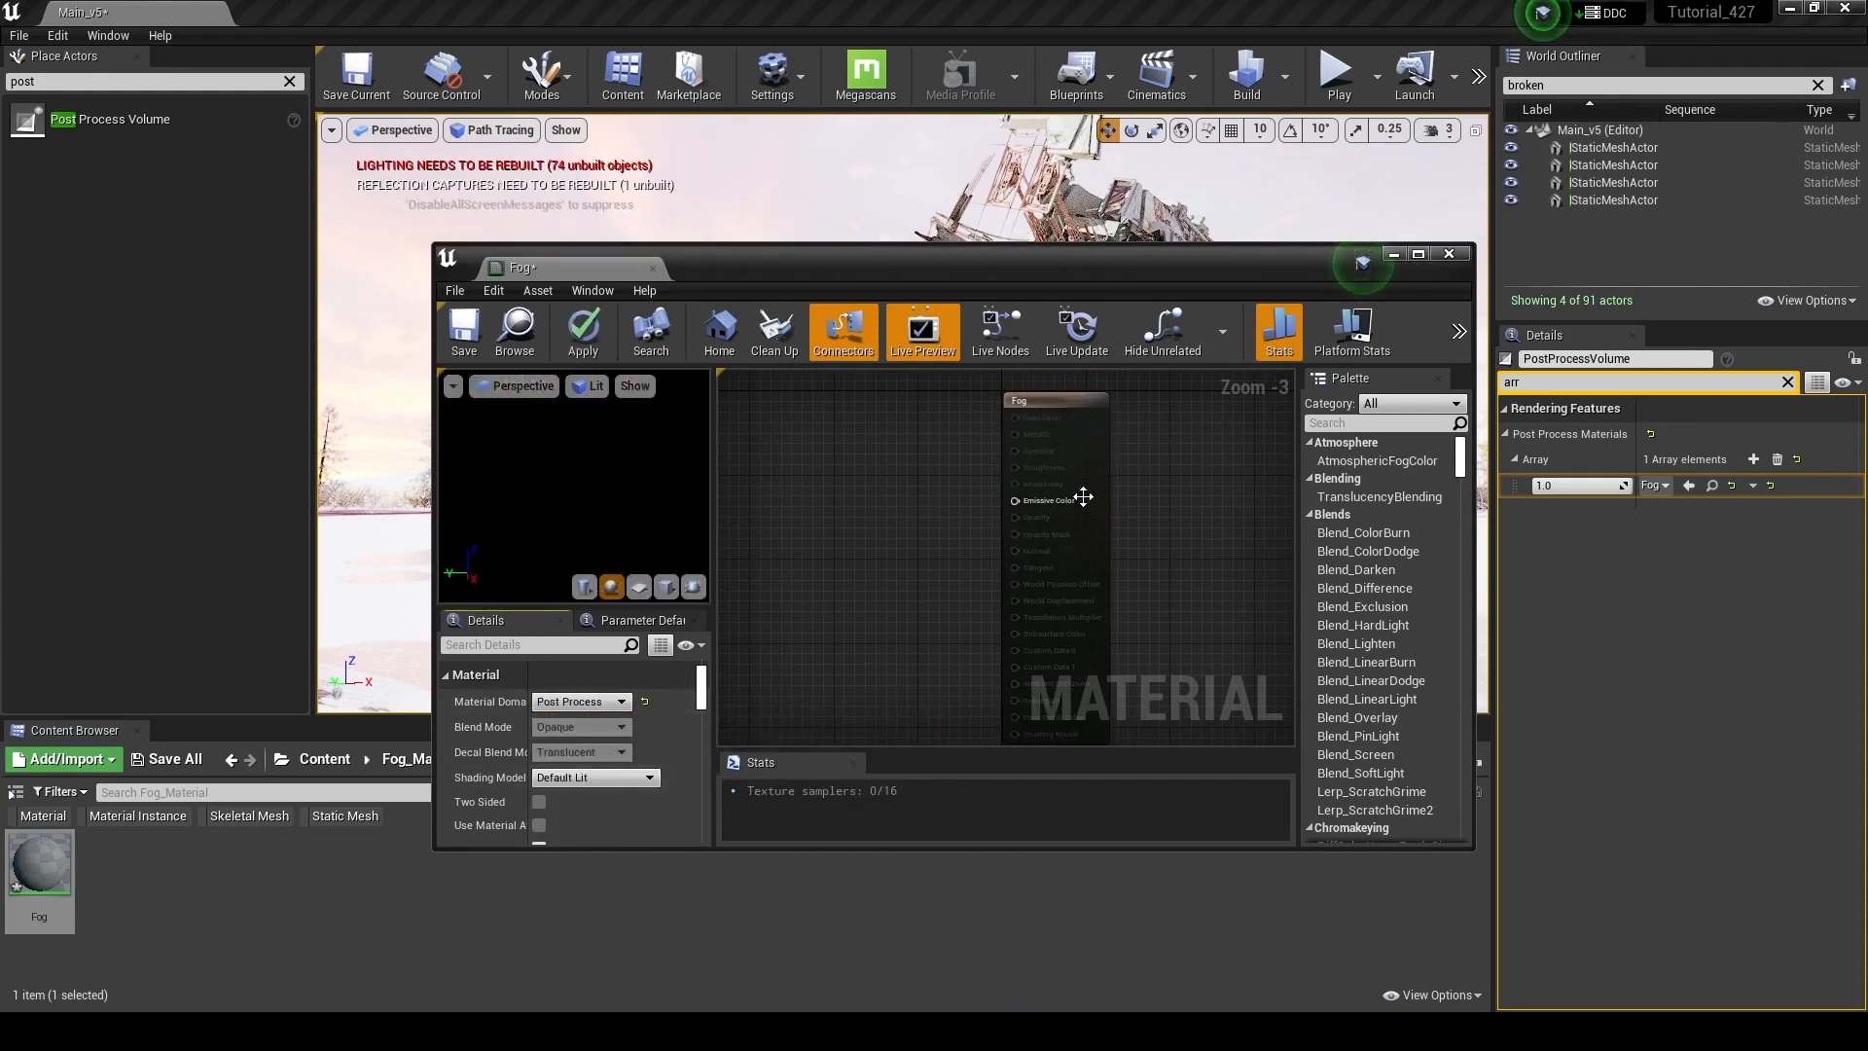
# Set the Fog material's Blendable Location to Before Tonemapping
pyautogui.click(1047, 405)
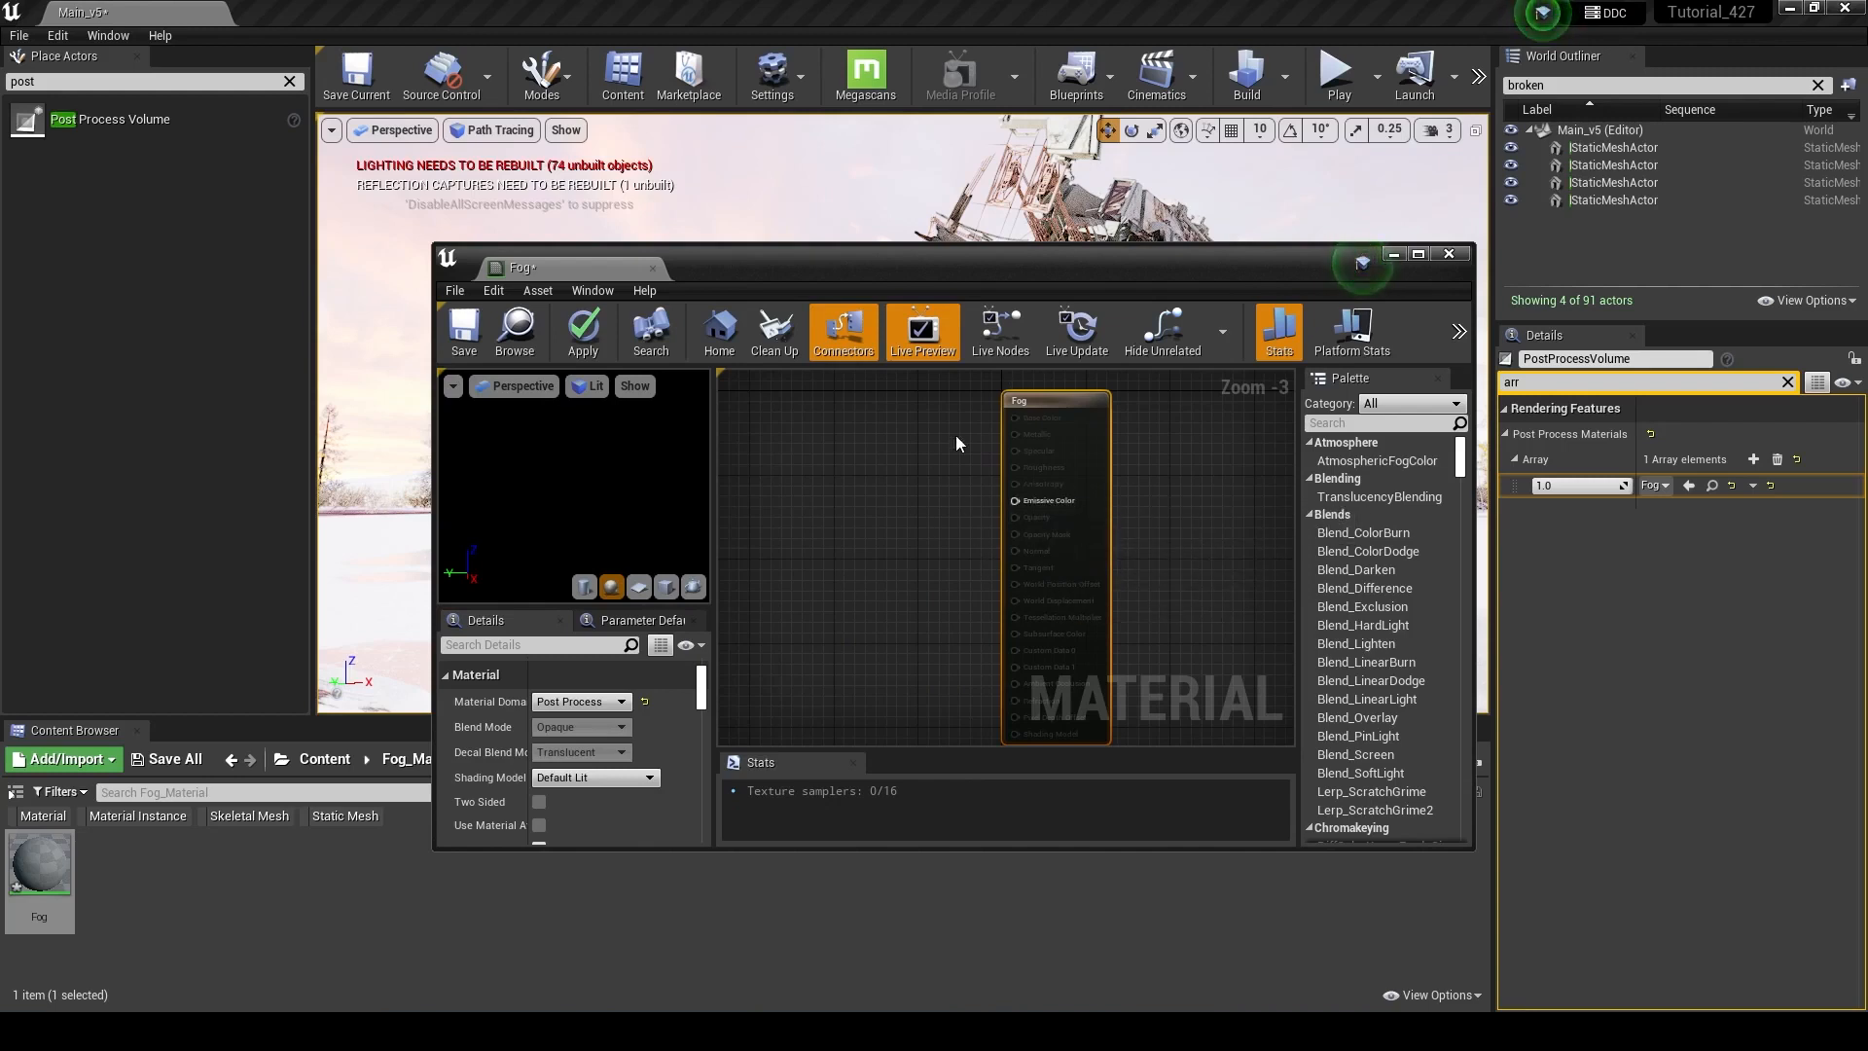
pyautogui.moveTo(1061, 401); pyautogui.dragTo(1082, 401)
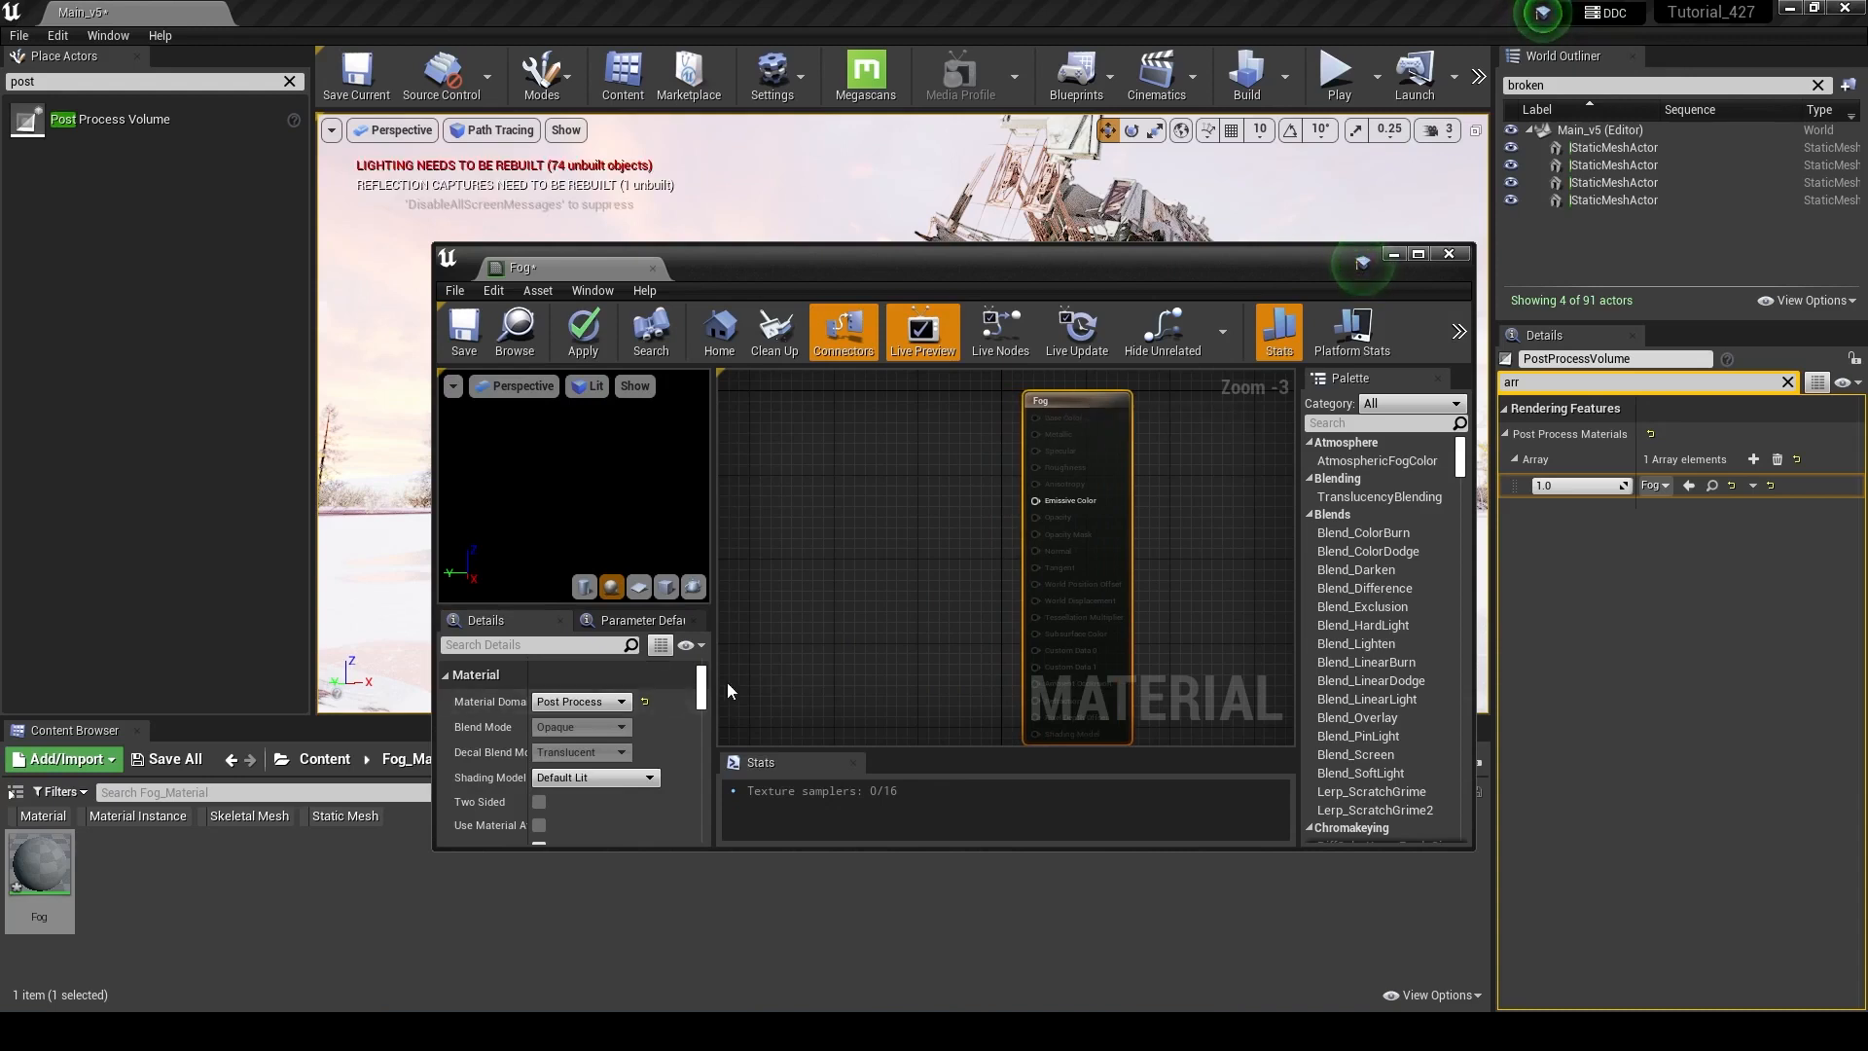
pyautogui.moveTo(701, 692); pyautogui.dragTo(704, 702)
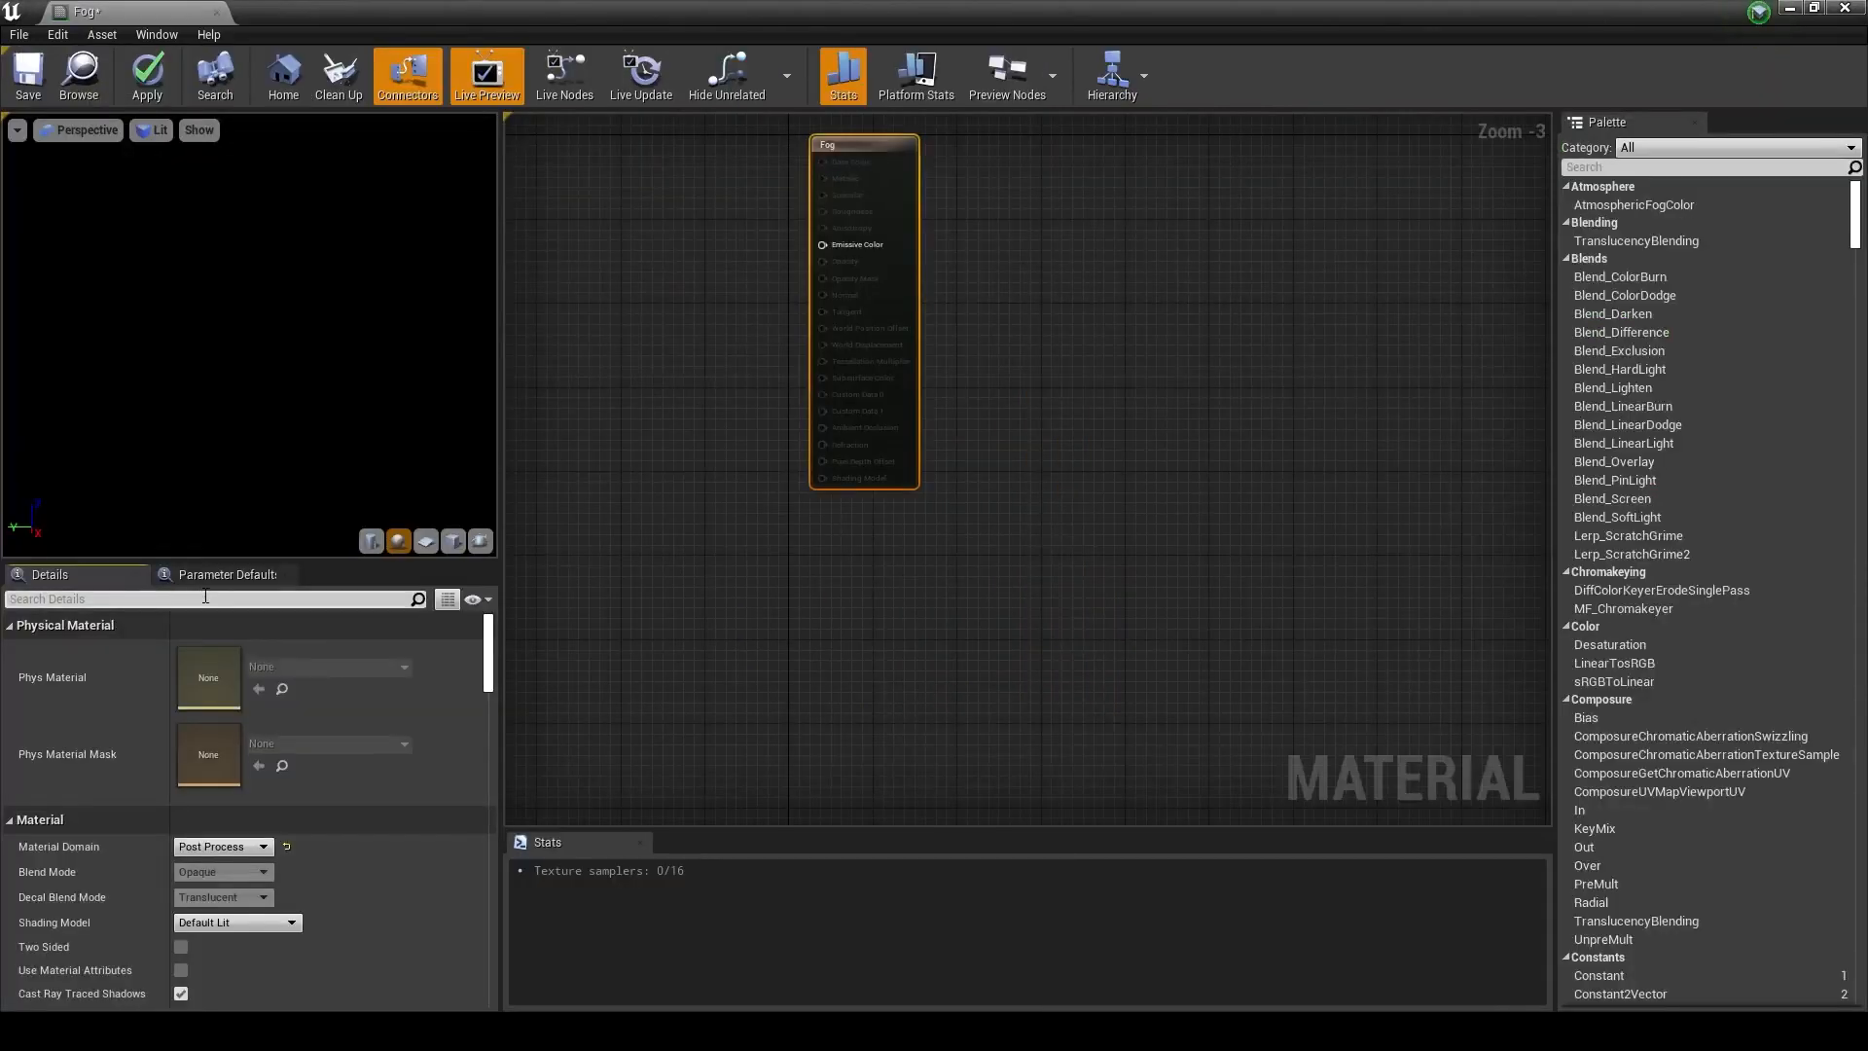
pyautogui.click(206, 597)
pyautogui.write('b')
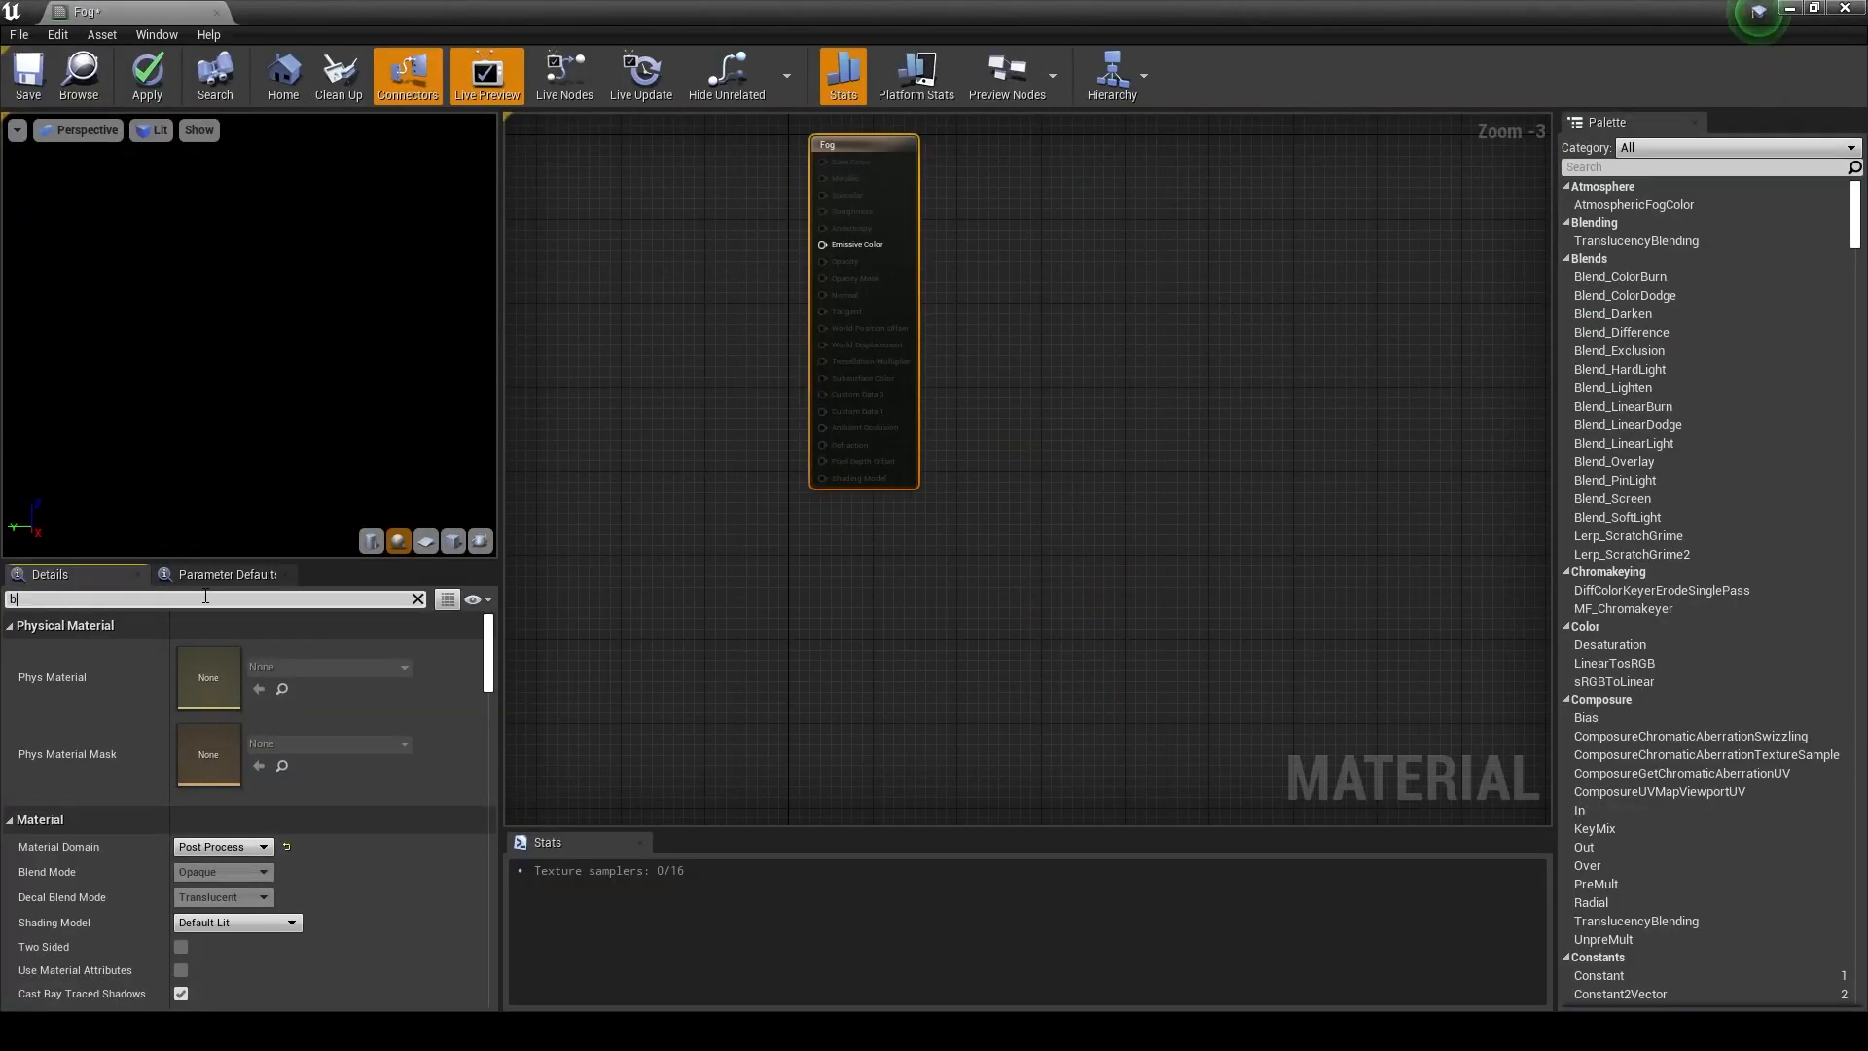
pyautogui.write('lendabl')
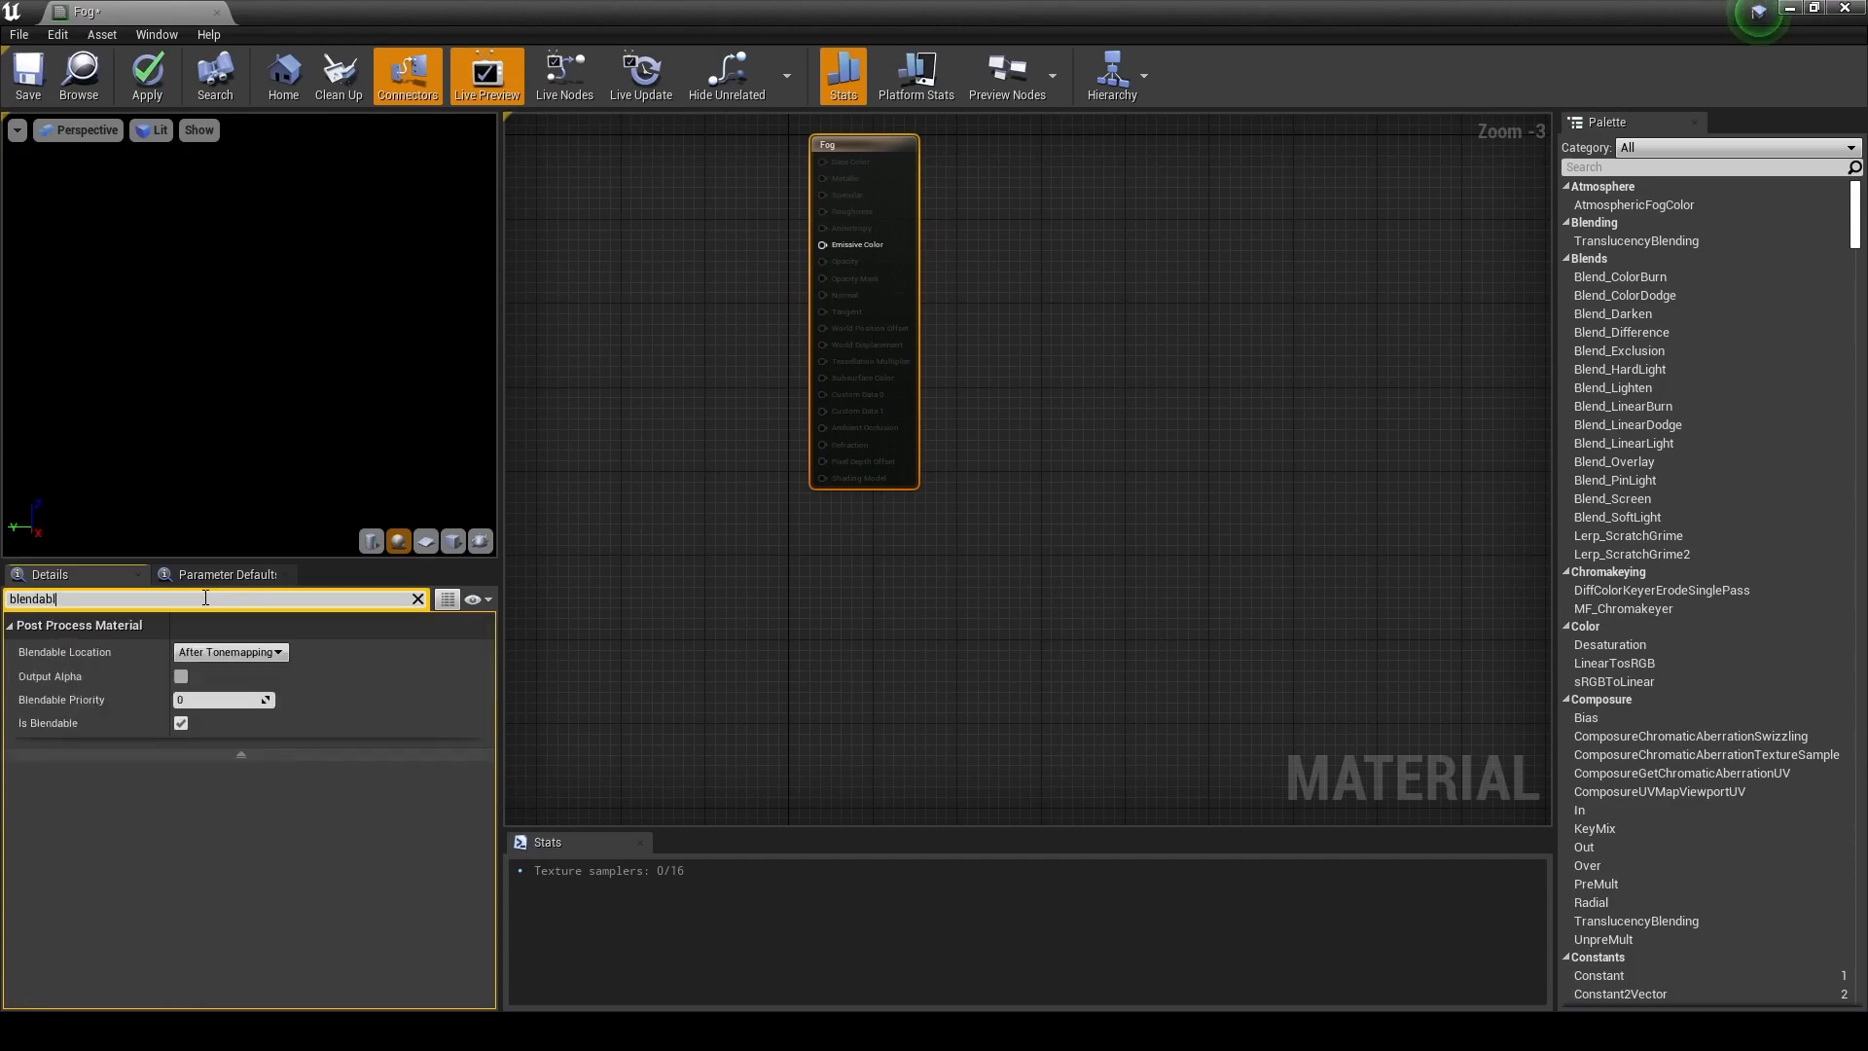
pyautogui.click(242, 653)
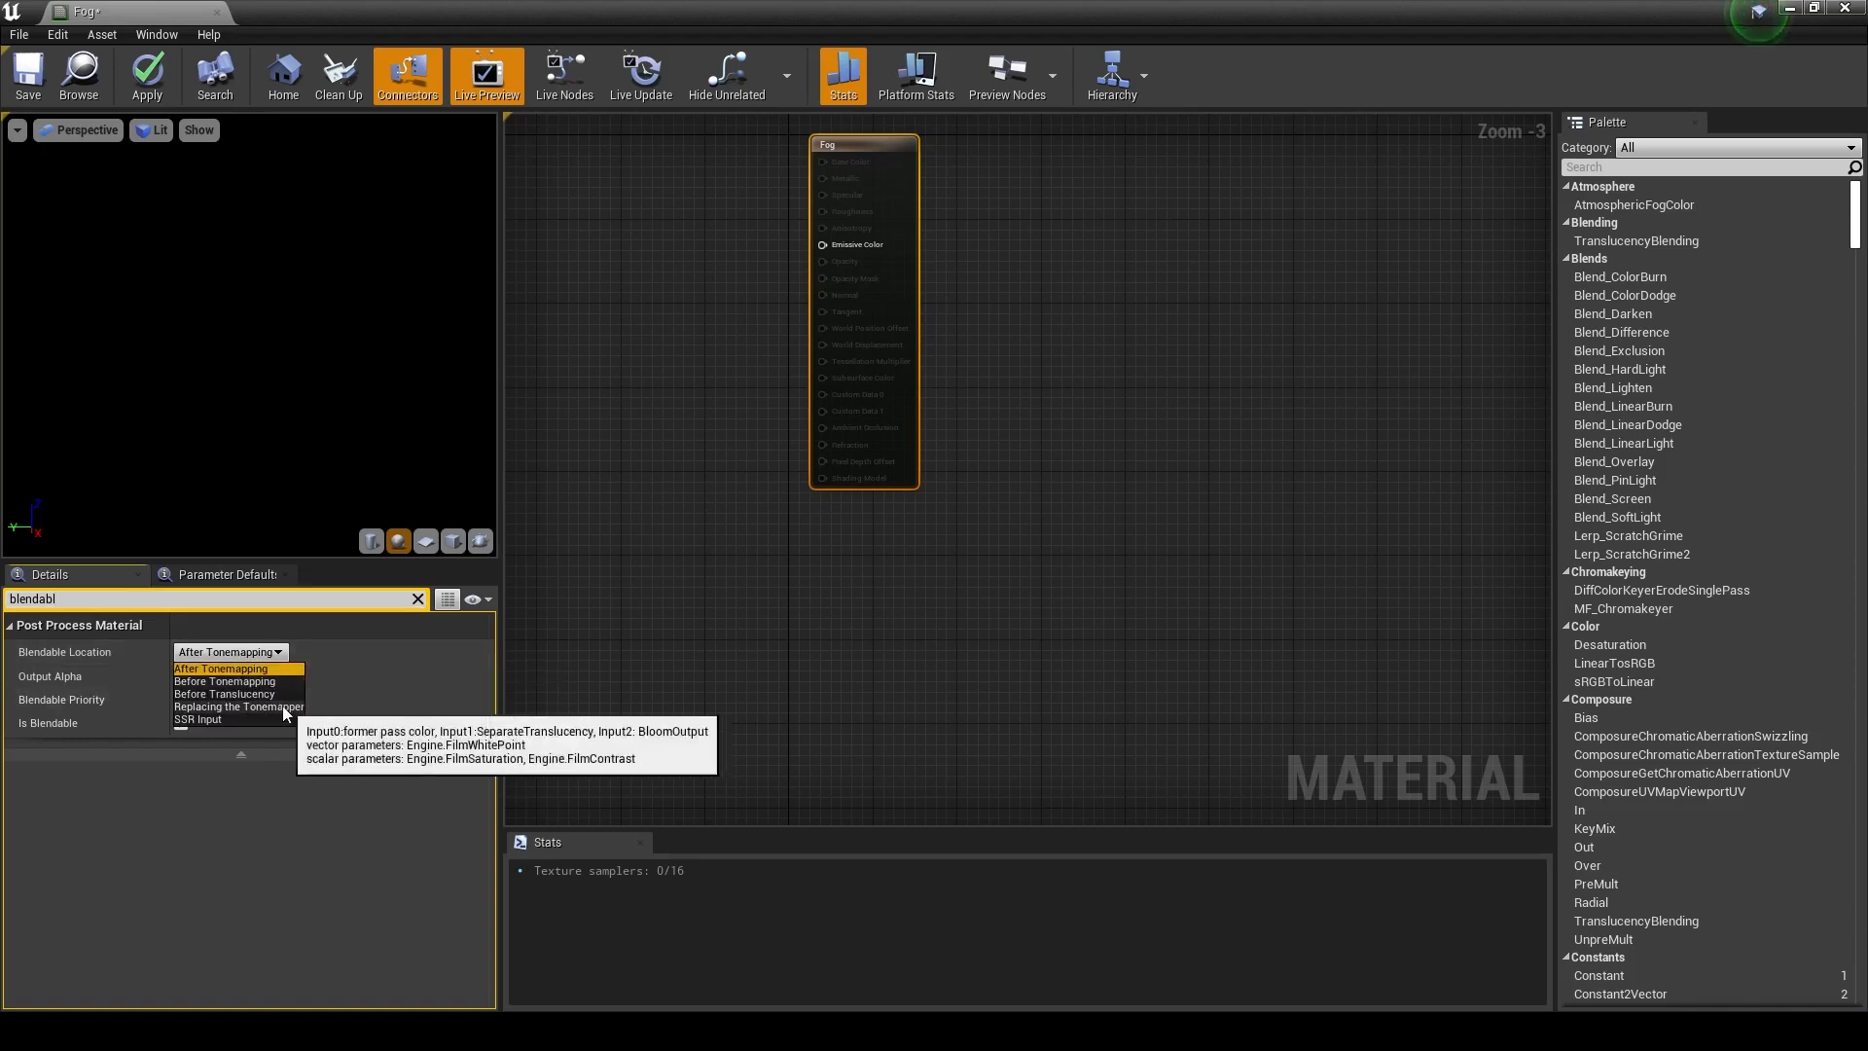
pyautogui.click(225, 680)
pyautogui.moveTo(835, 149); pyautogui.dragTo(888, 200)
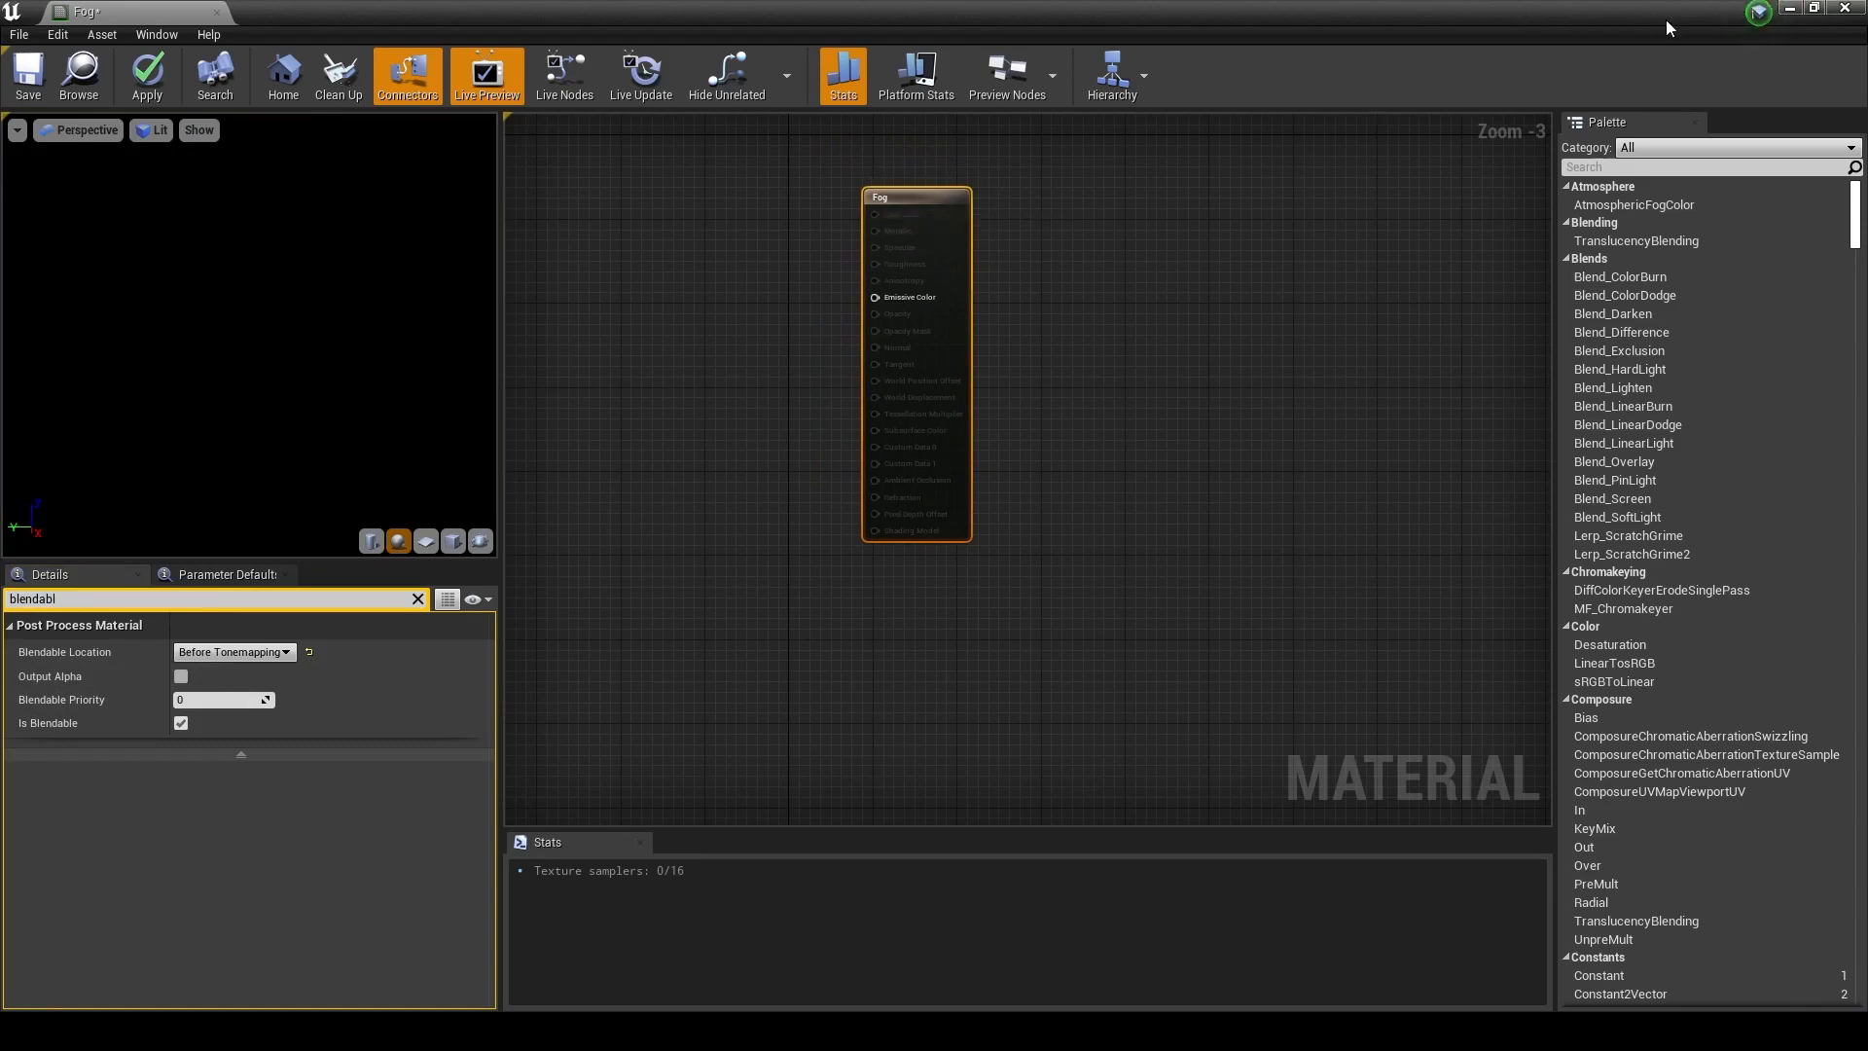
pyautogui.click(1788, 9)
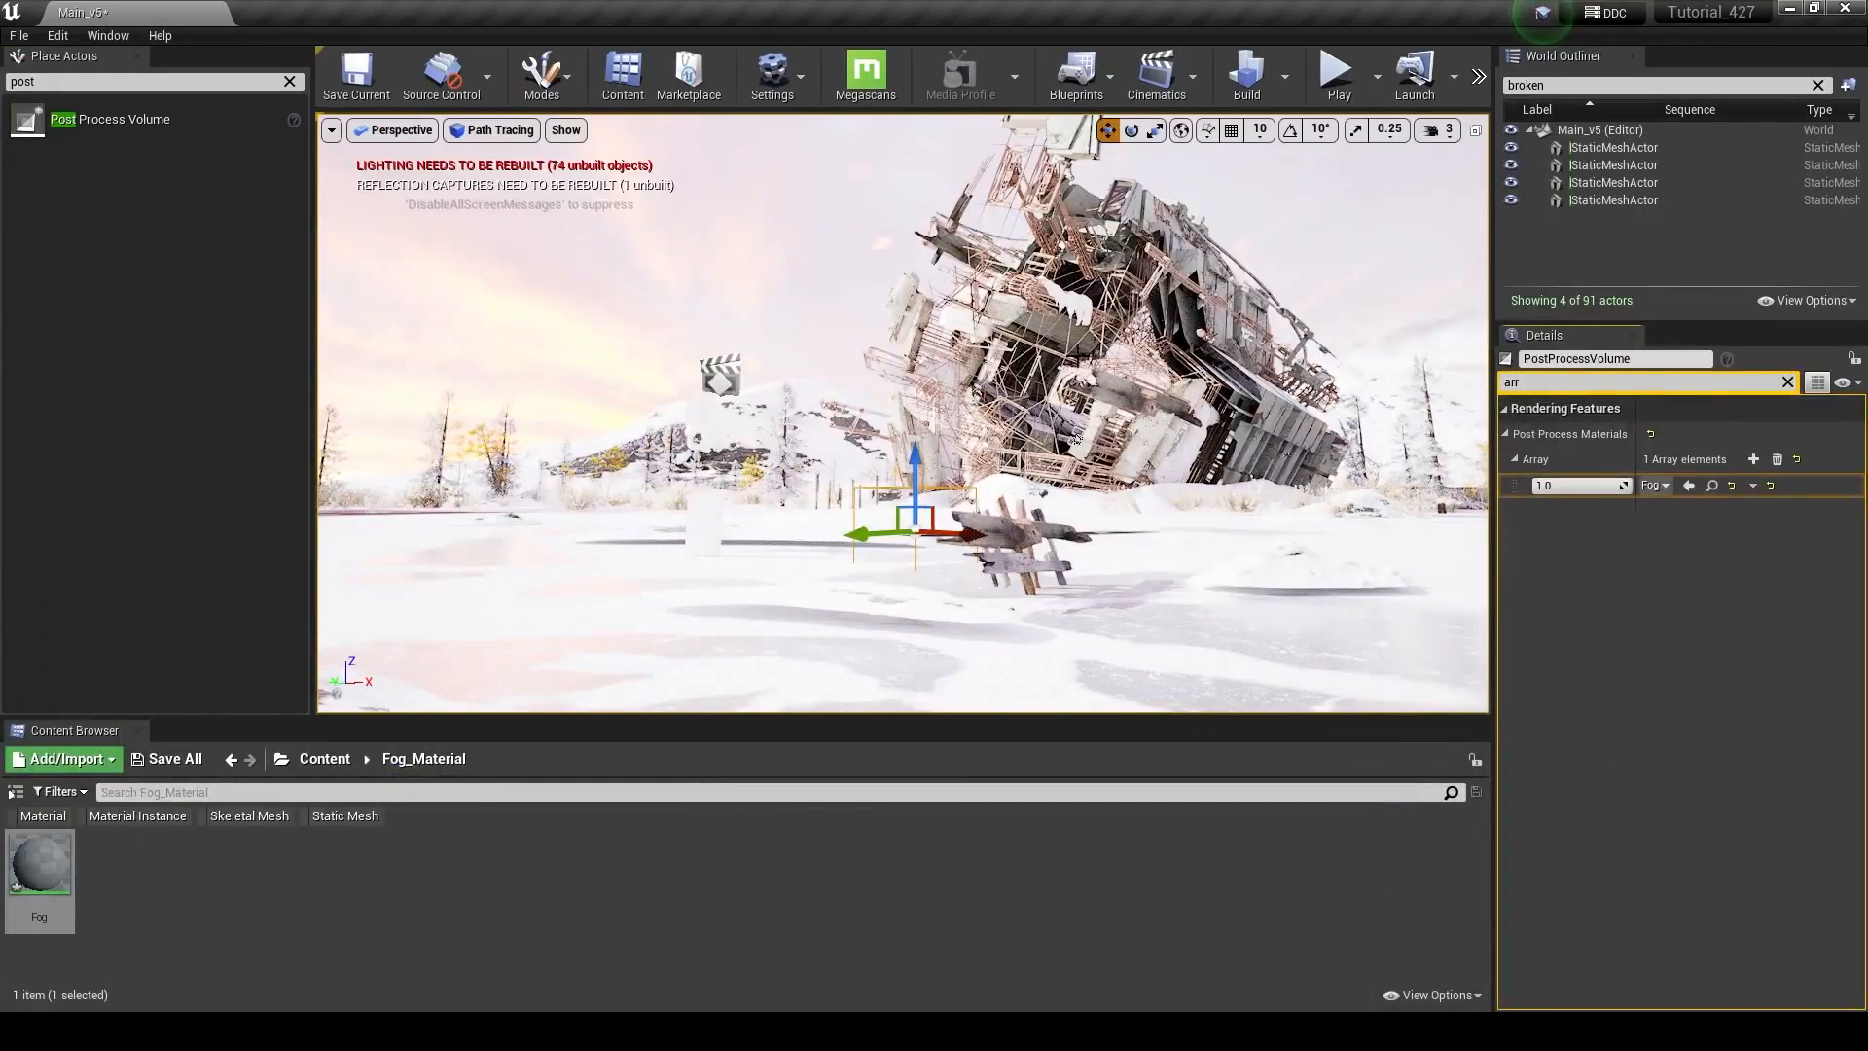
pyautogui.click(422, 136)
pyautogui.click(244, 850)
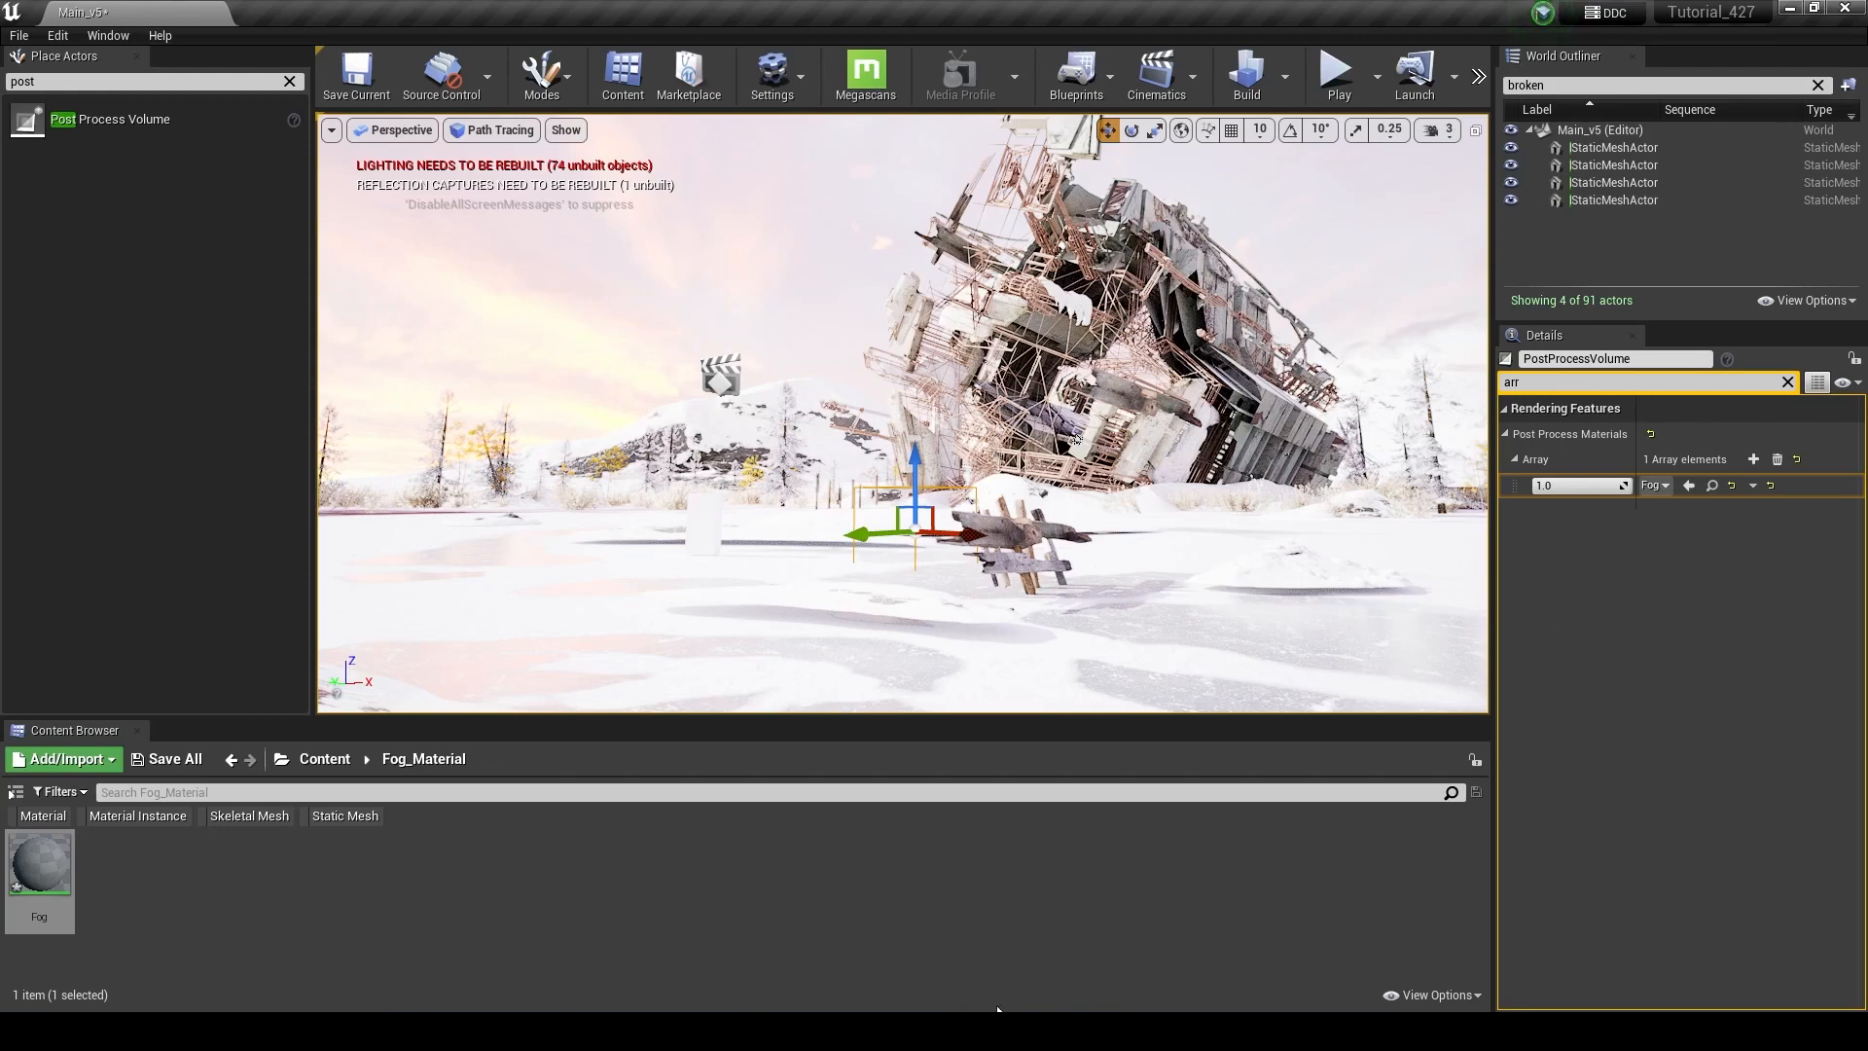
# Return to the Fog material, clear its property filter, and move the result node right to free space in the graph
pyautogui.moveTo(981, 1031)
pyautogui.click(1189, 934)
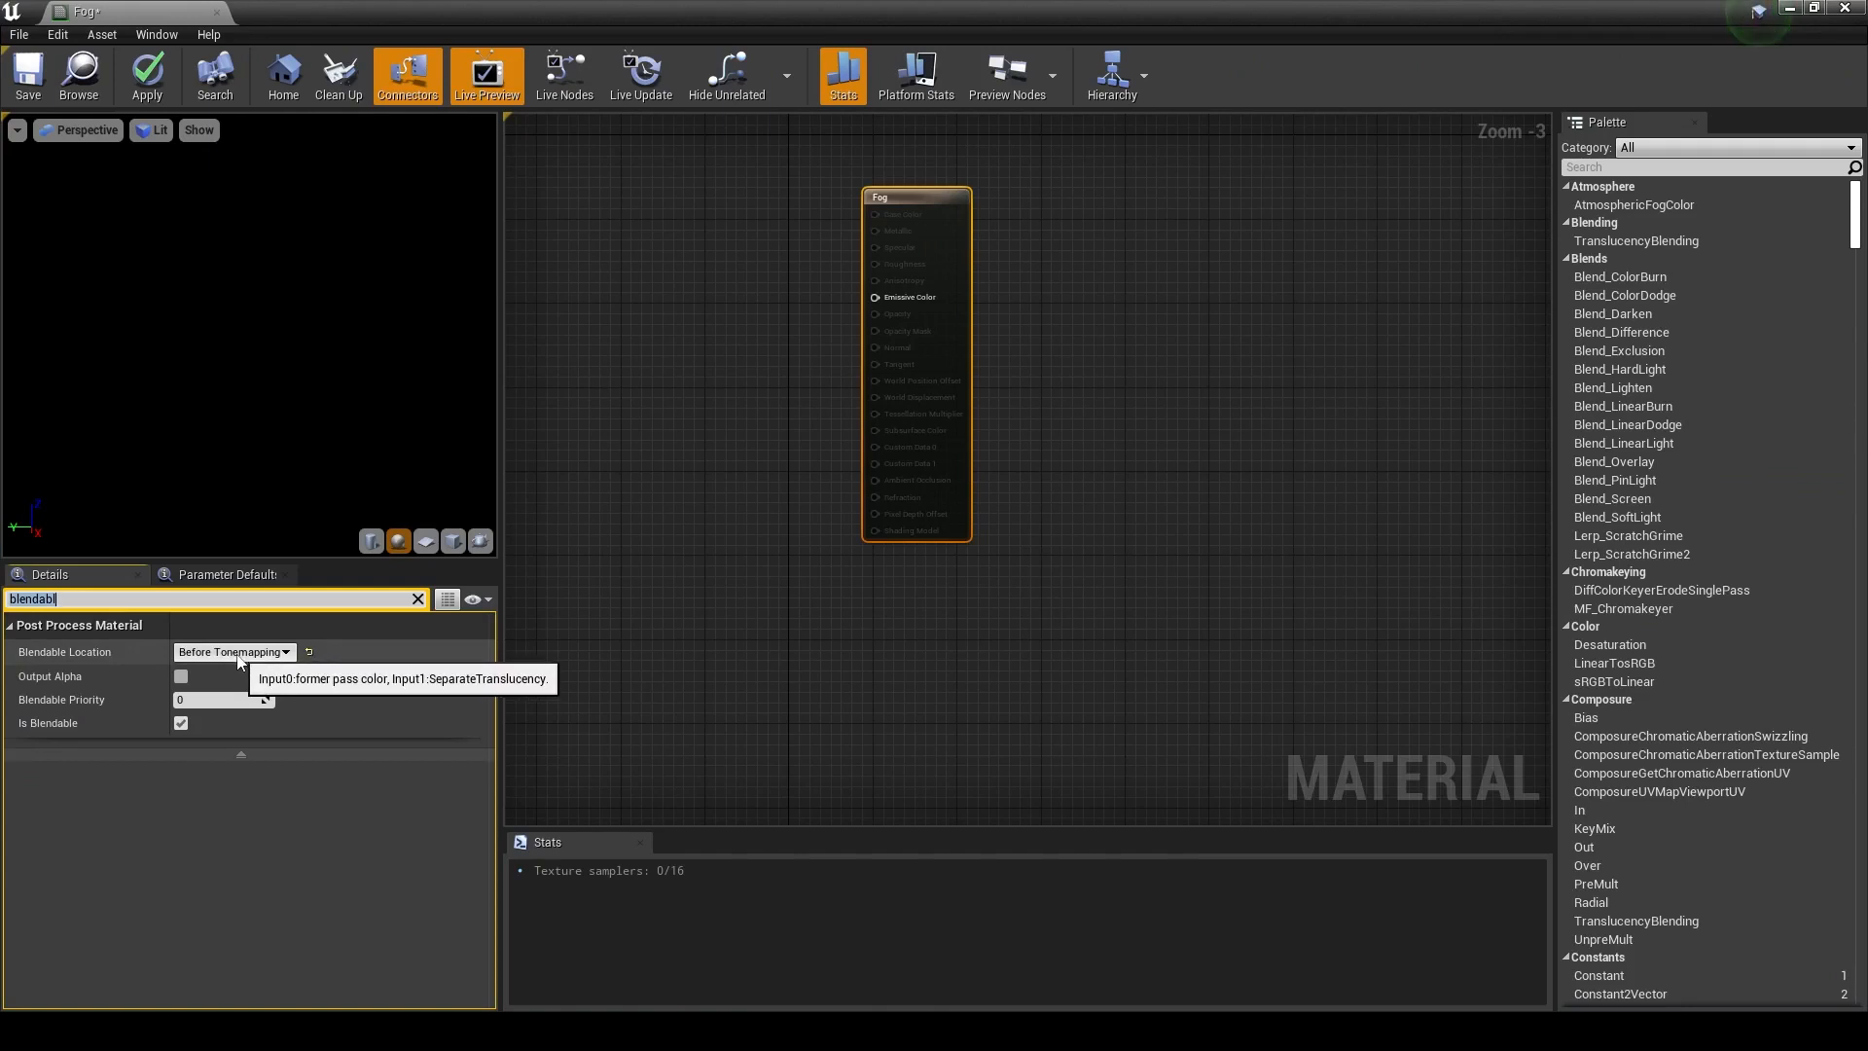
pyautogui.click(417, 599)
pyautogui.moveTo(940, 203); pyautogui.dragTo(1308, 278)
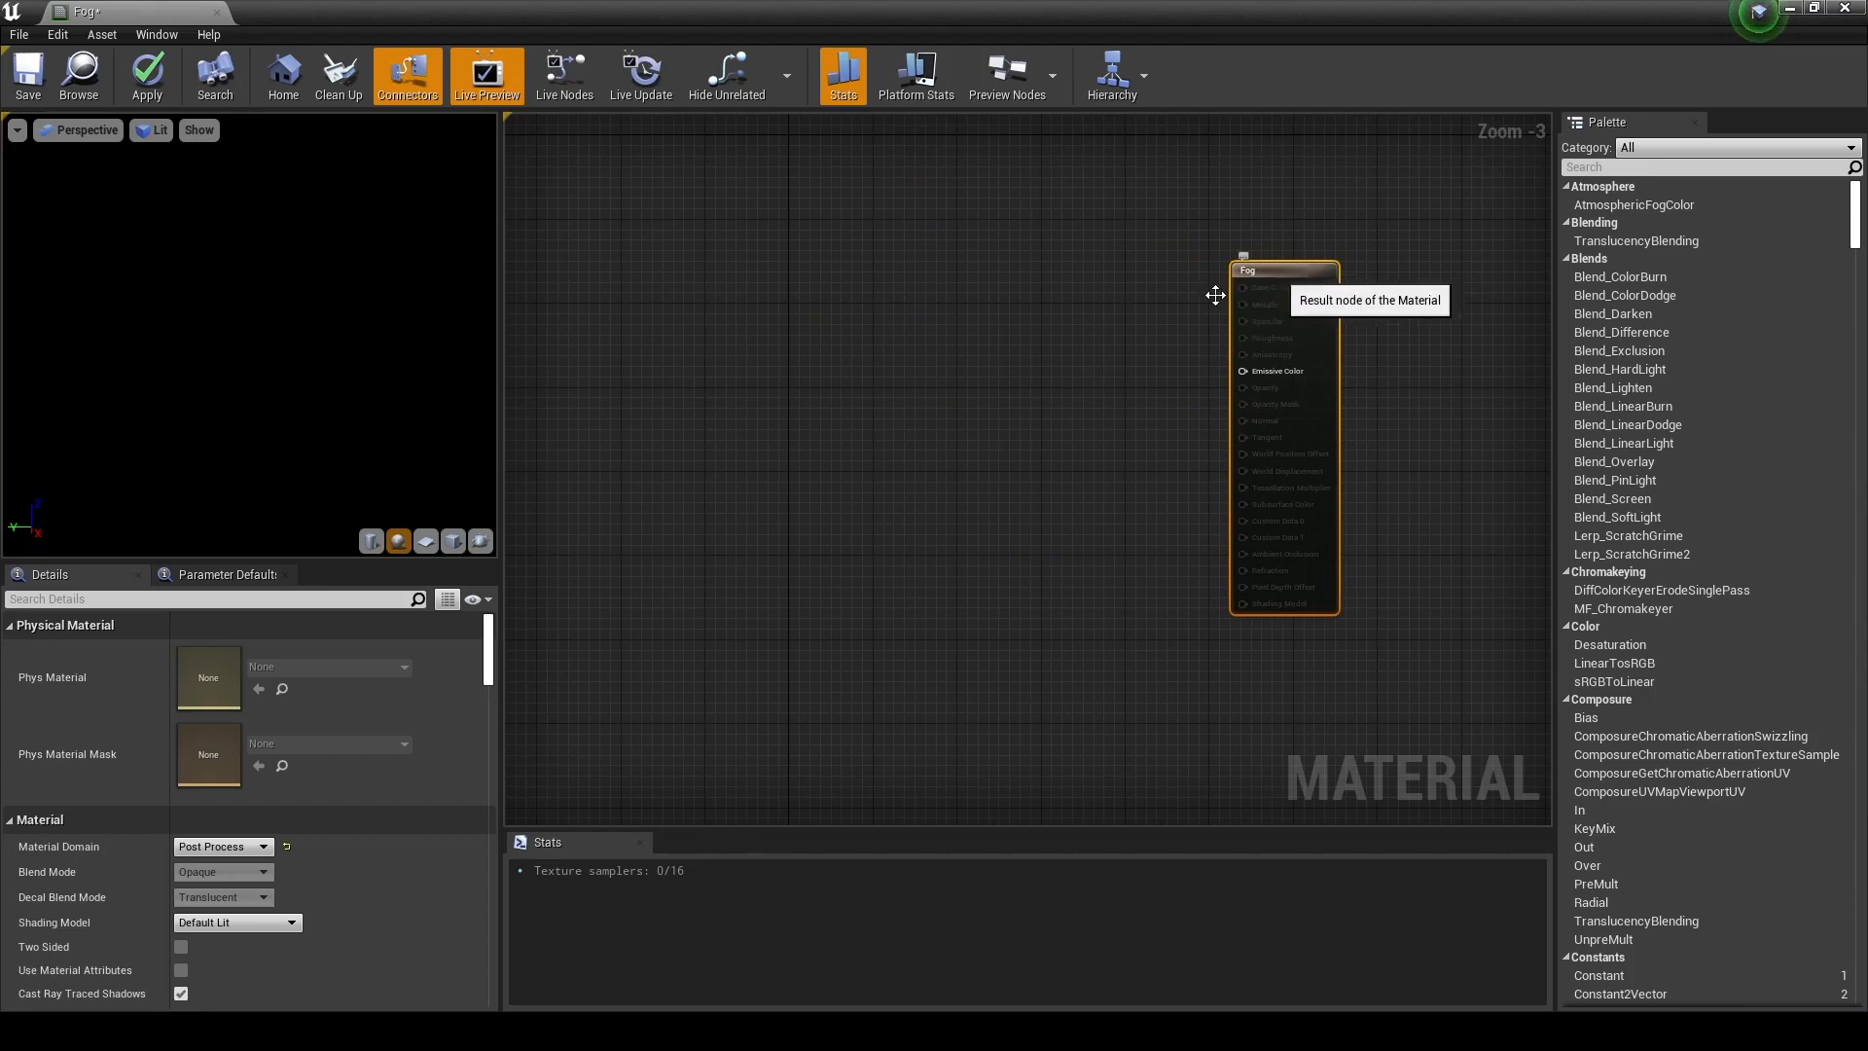
# Add a Depth Fade node to the free space left of the Fog material's result node
pyautogui.rightClick(888, 556)
pyautogui.write('depth')
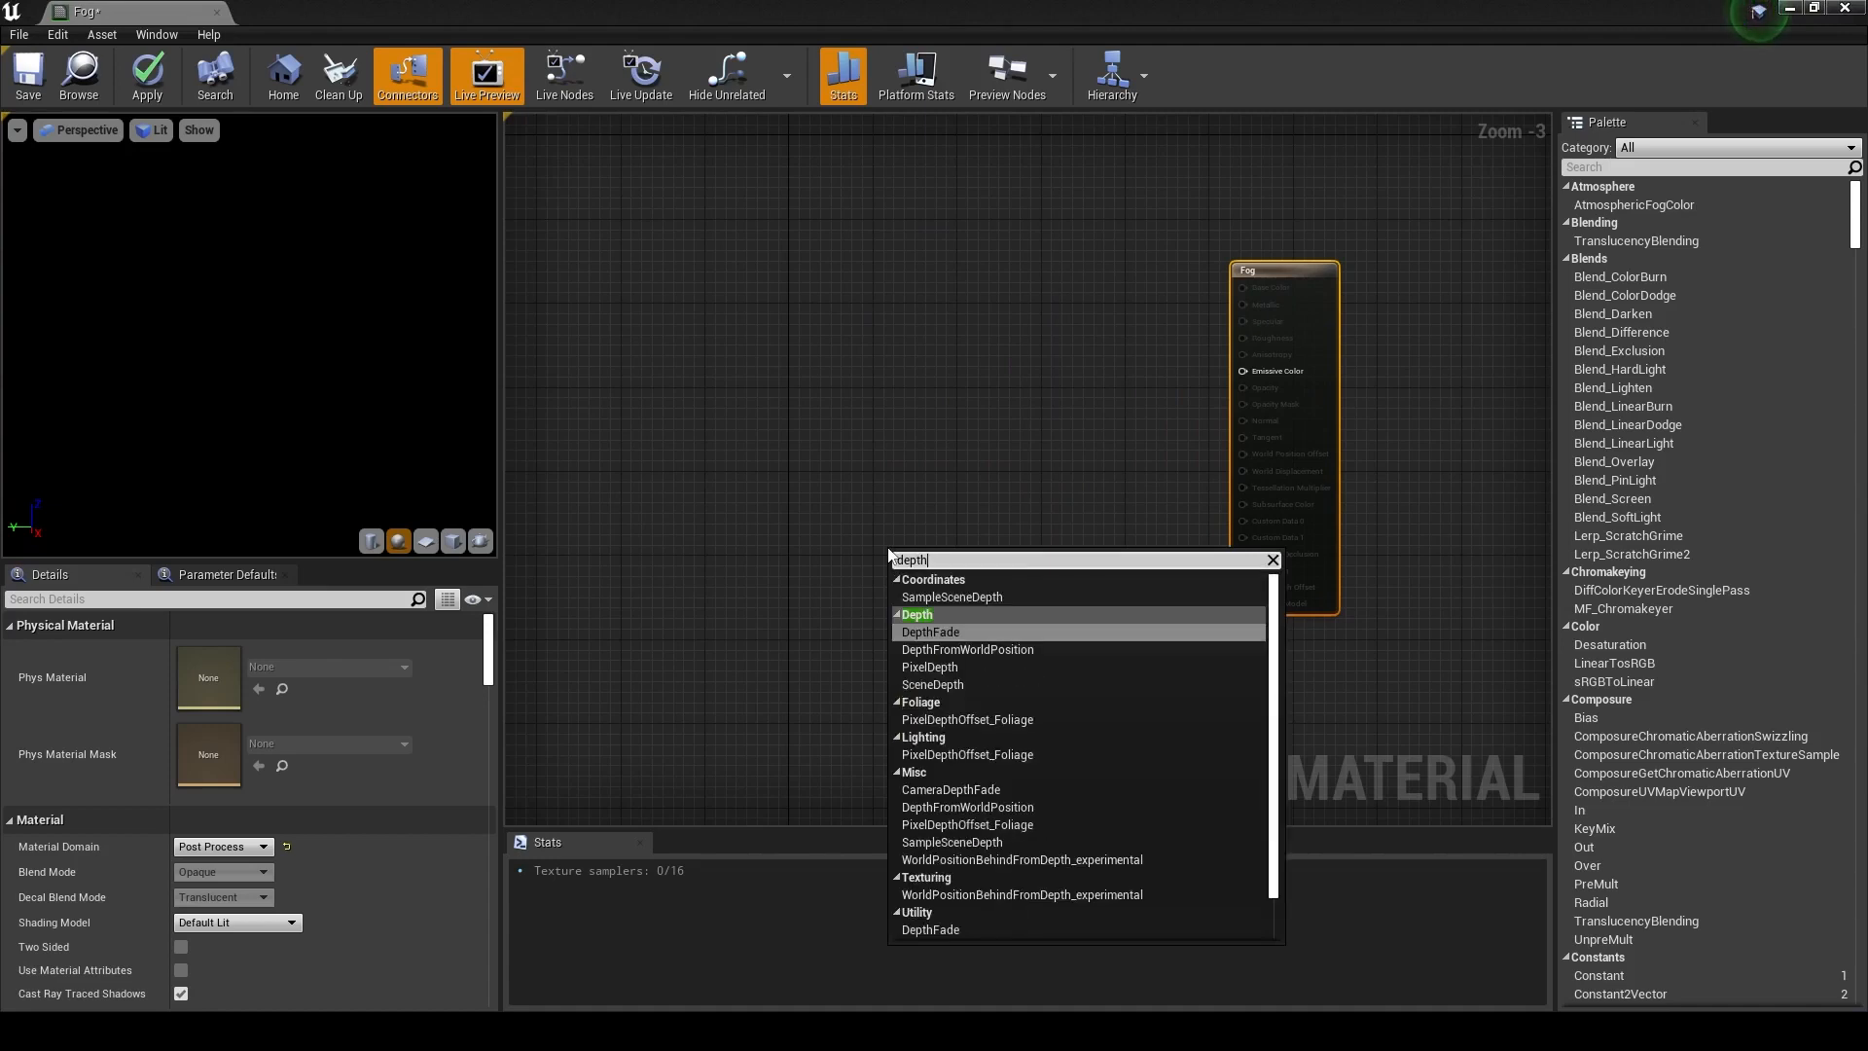
pyautogui.press('Return')
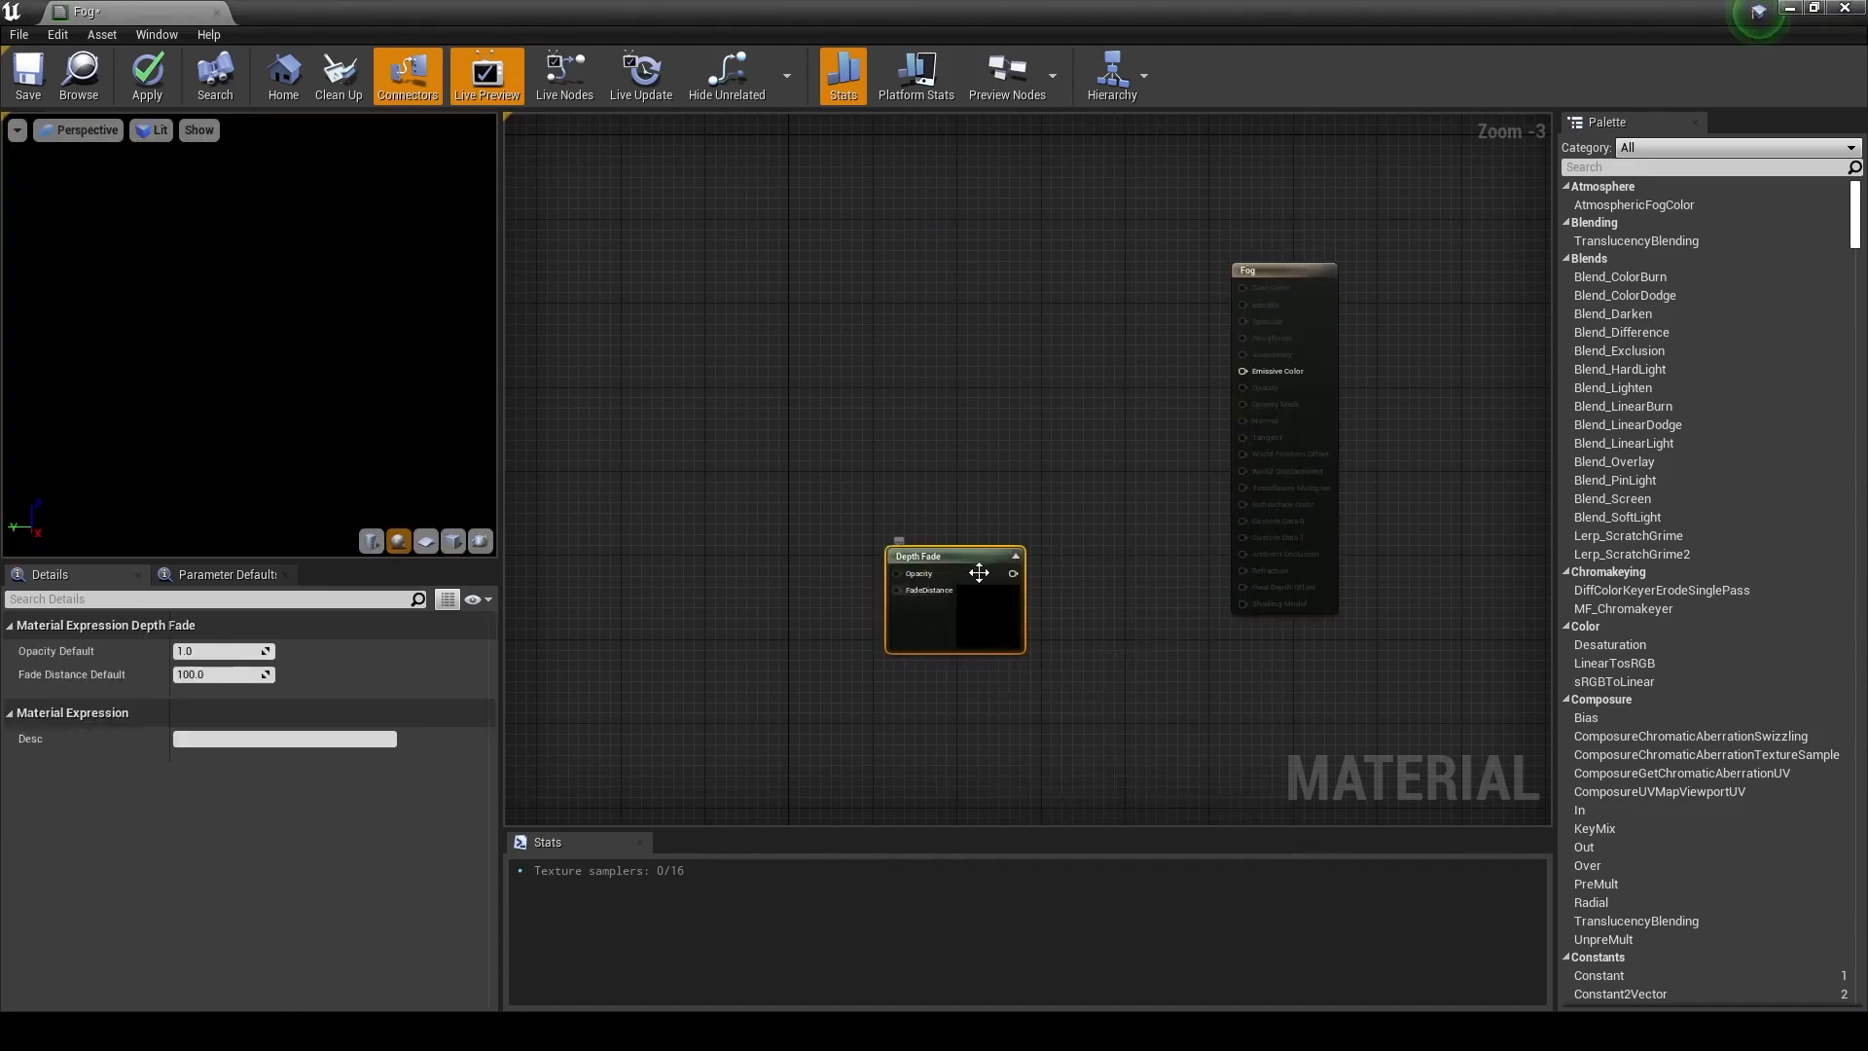
pyautogui.scroll(3, 958, 560)
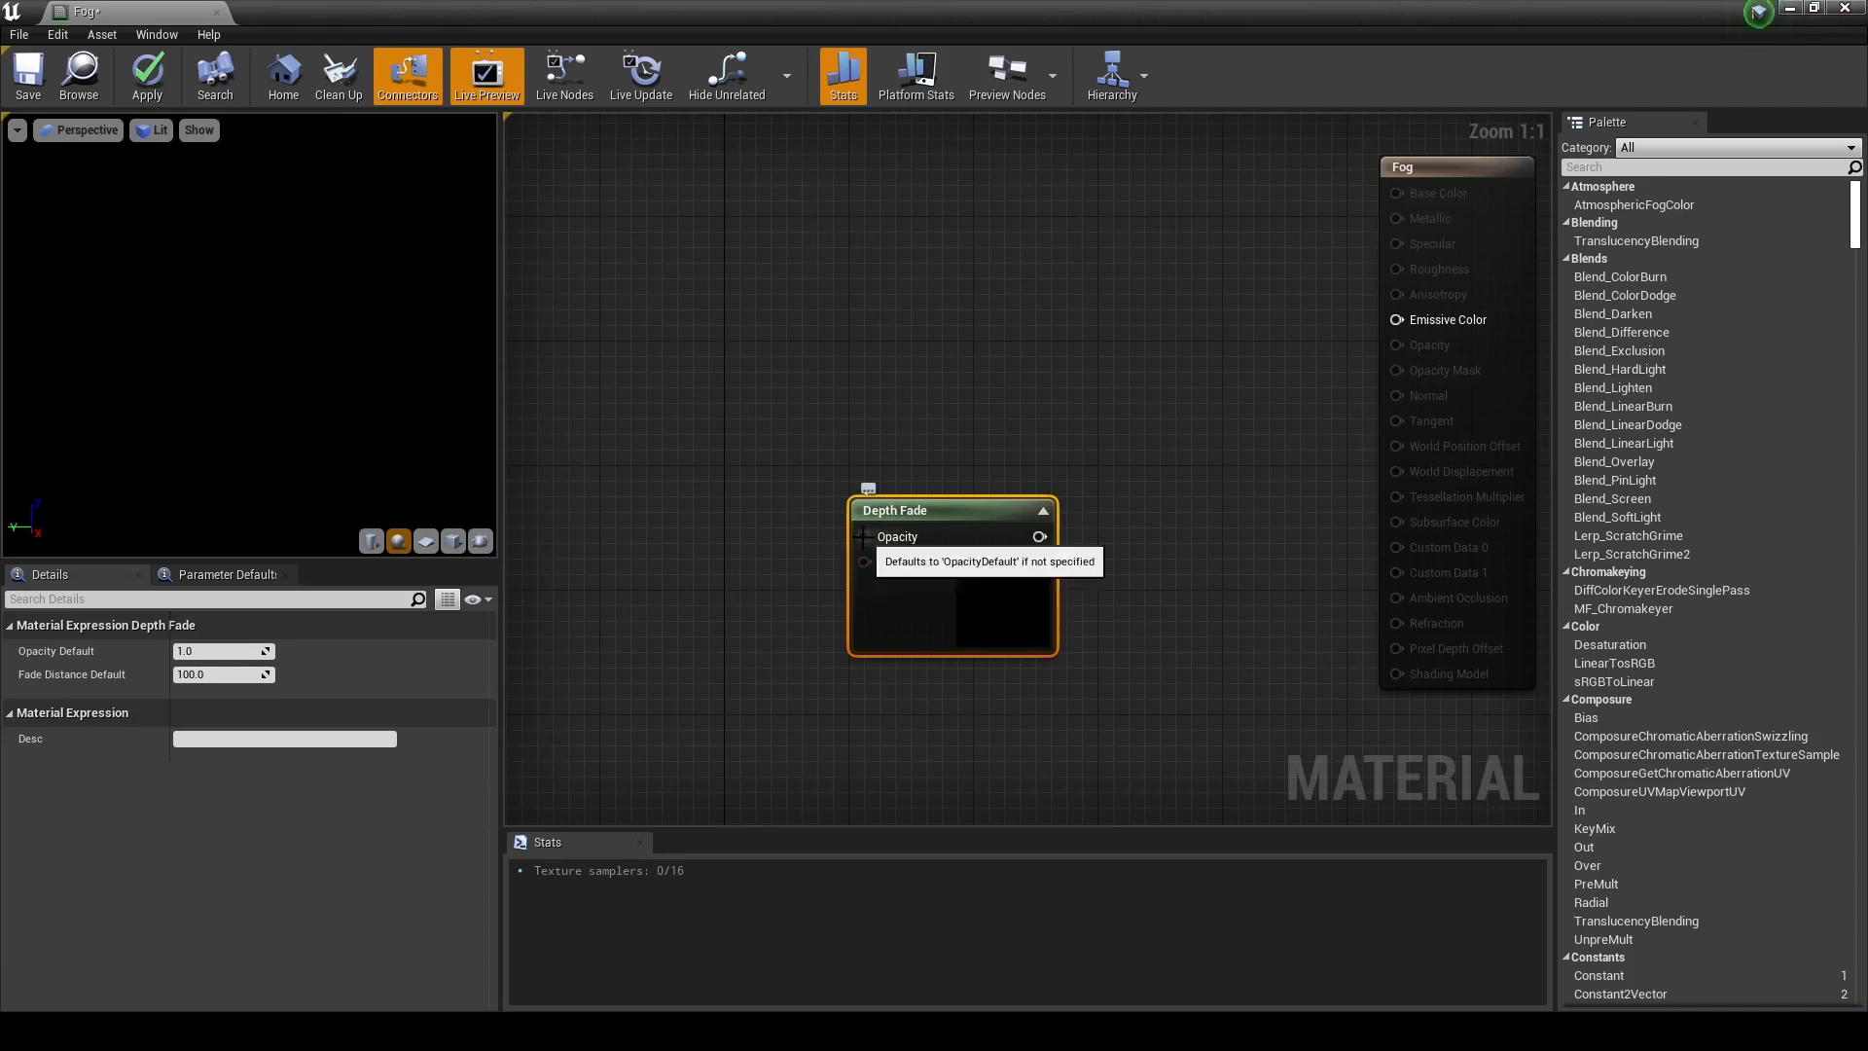
pyautogui.moveTo(897, 514); pyautogui.dragTo(915, 518)
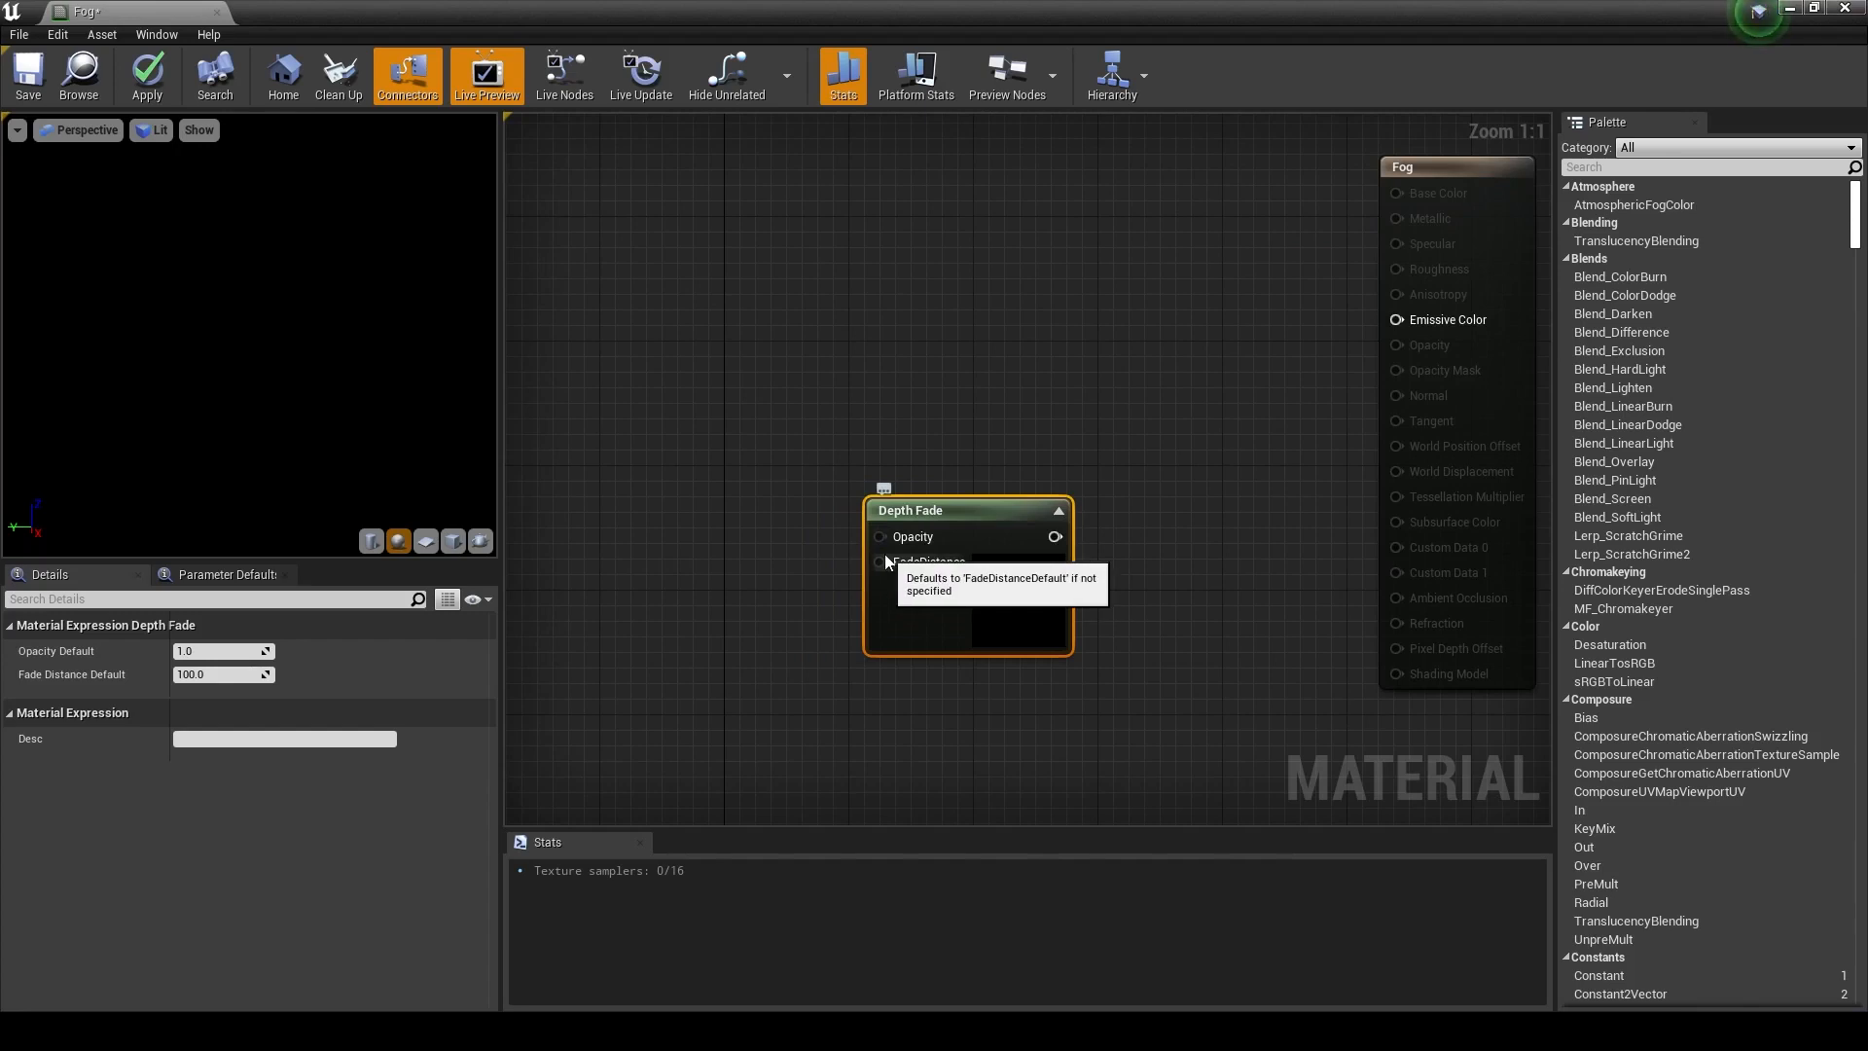
# Create two scalar parameters named Opacity and FadeDist to the left of the Depth Fade node
pyautogui.click(656, 474)
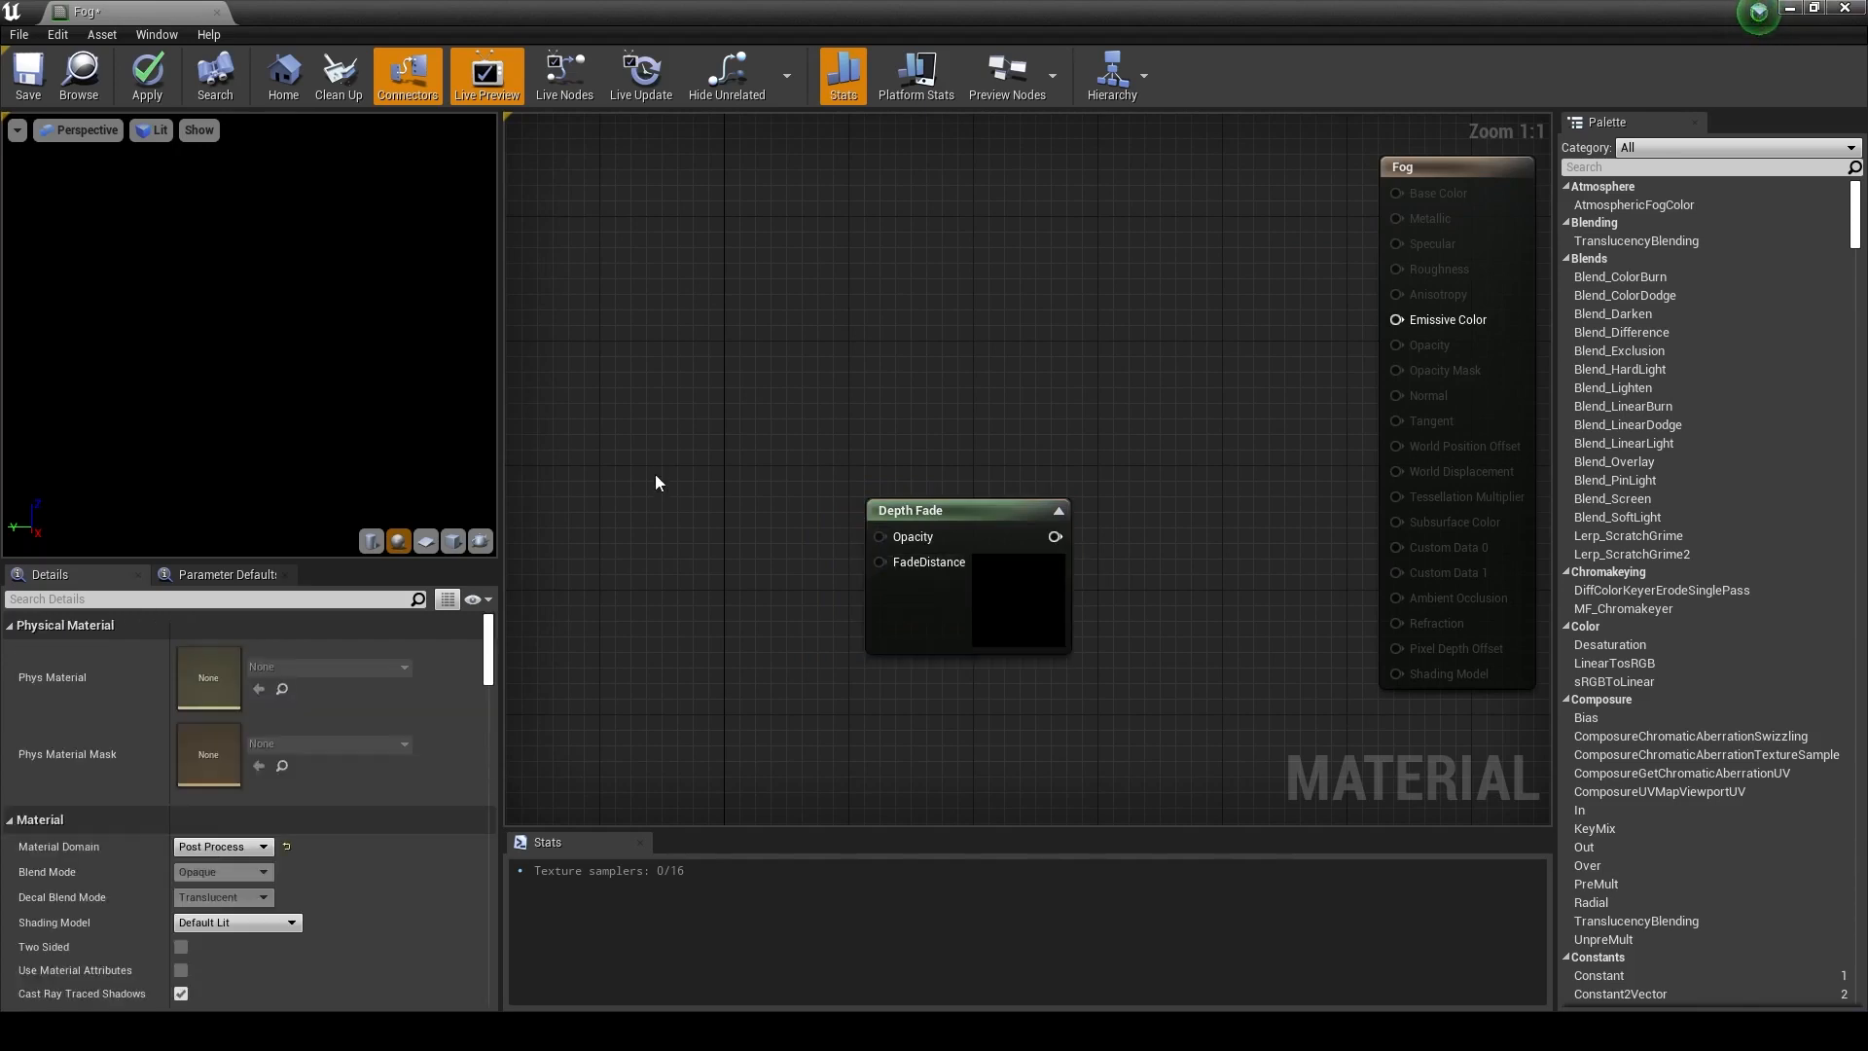
pyautogui.click(646, 483)
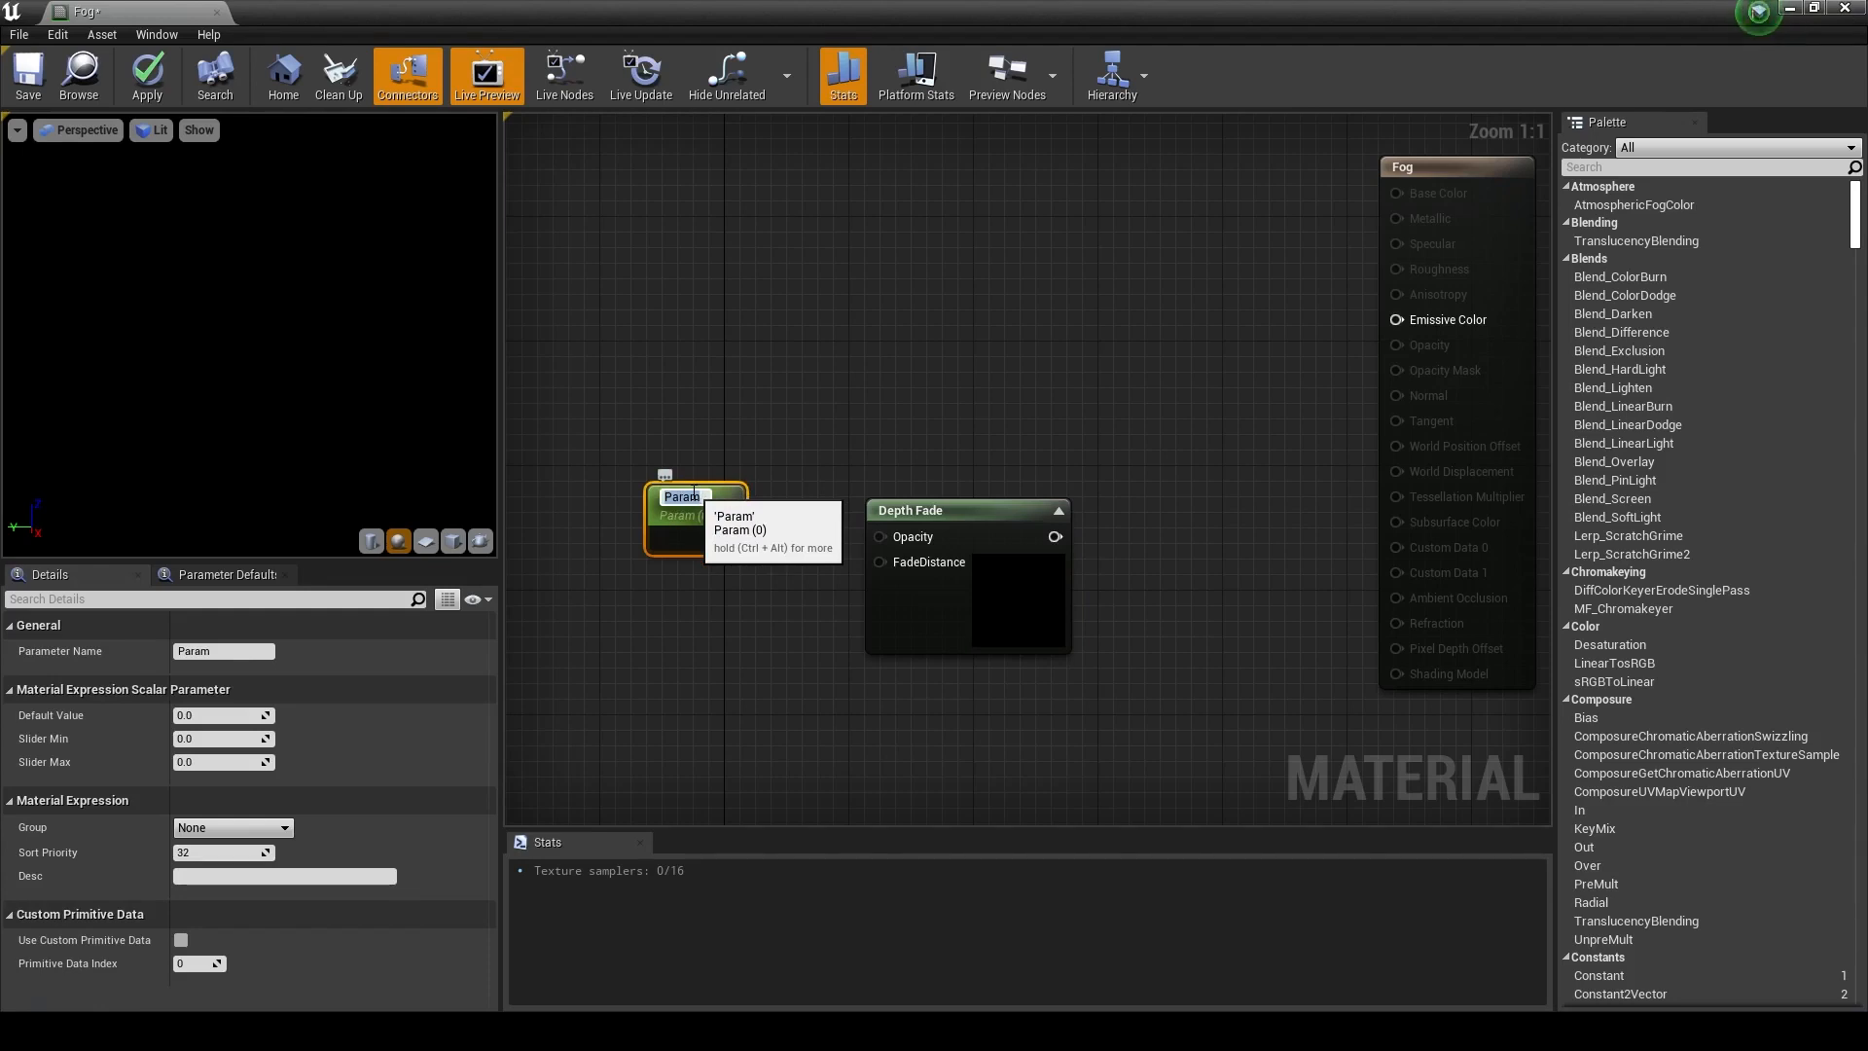
pyautogui.write('Opacity')
pyautogui.press('Return')
pyautogui.click(650, 625)
pyautogui.write('FadeDist')
pyautogui.press('Return')
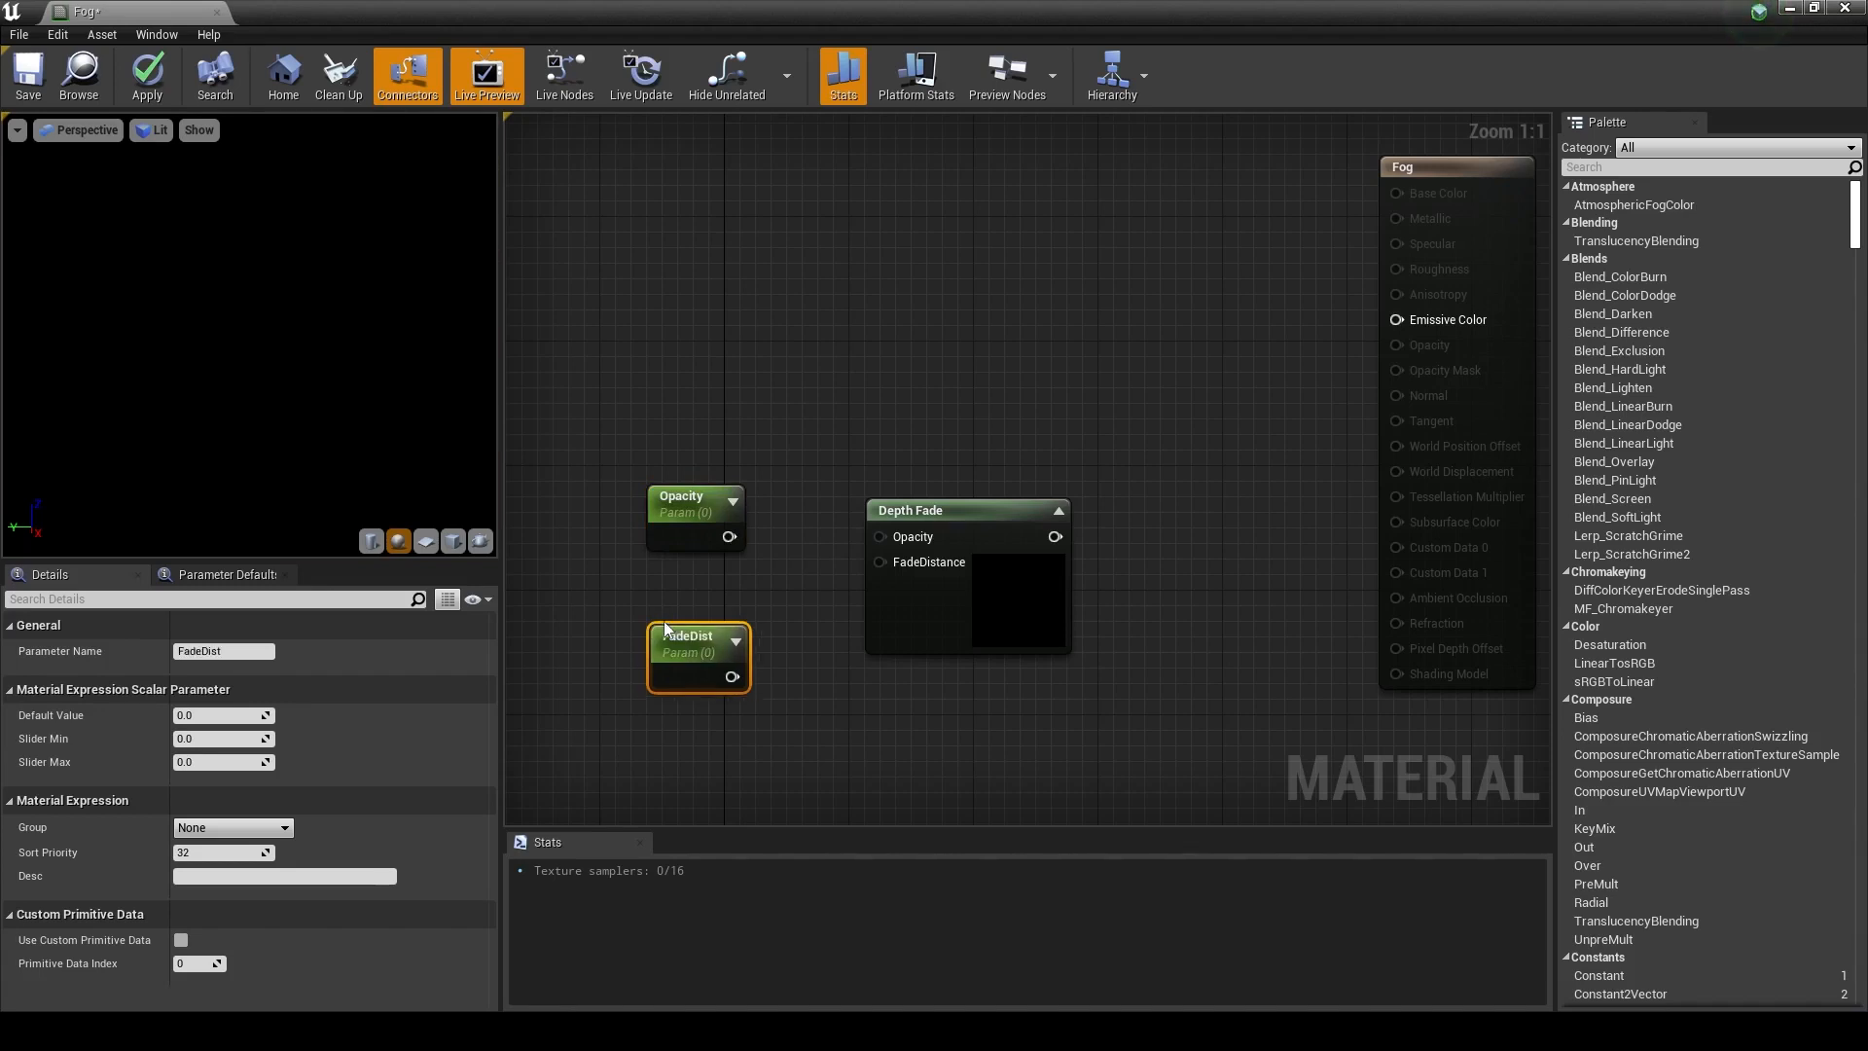
# Connect FadeDist to Depth Fade's FadeDistance input and Opacity to its Opacity input, spacing the parameter nodes apart
pyautogui.moveTo(697, 642); pyautogui.dragTo(880, 562)
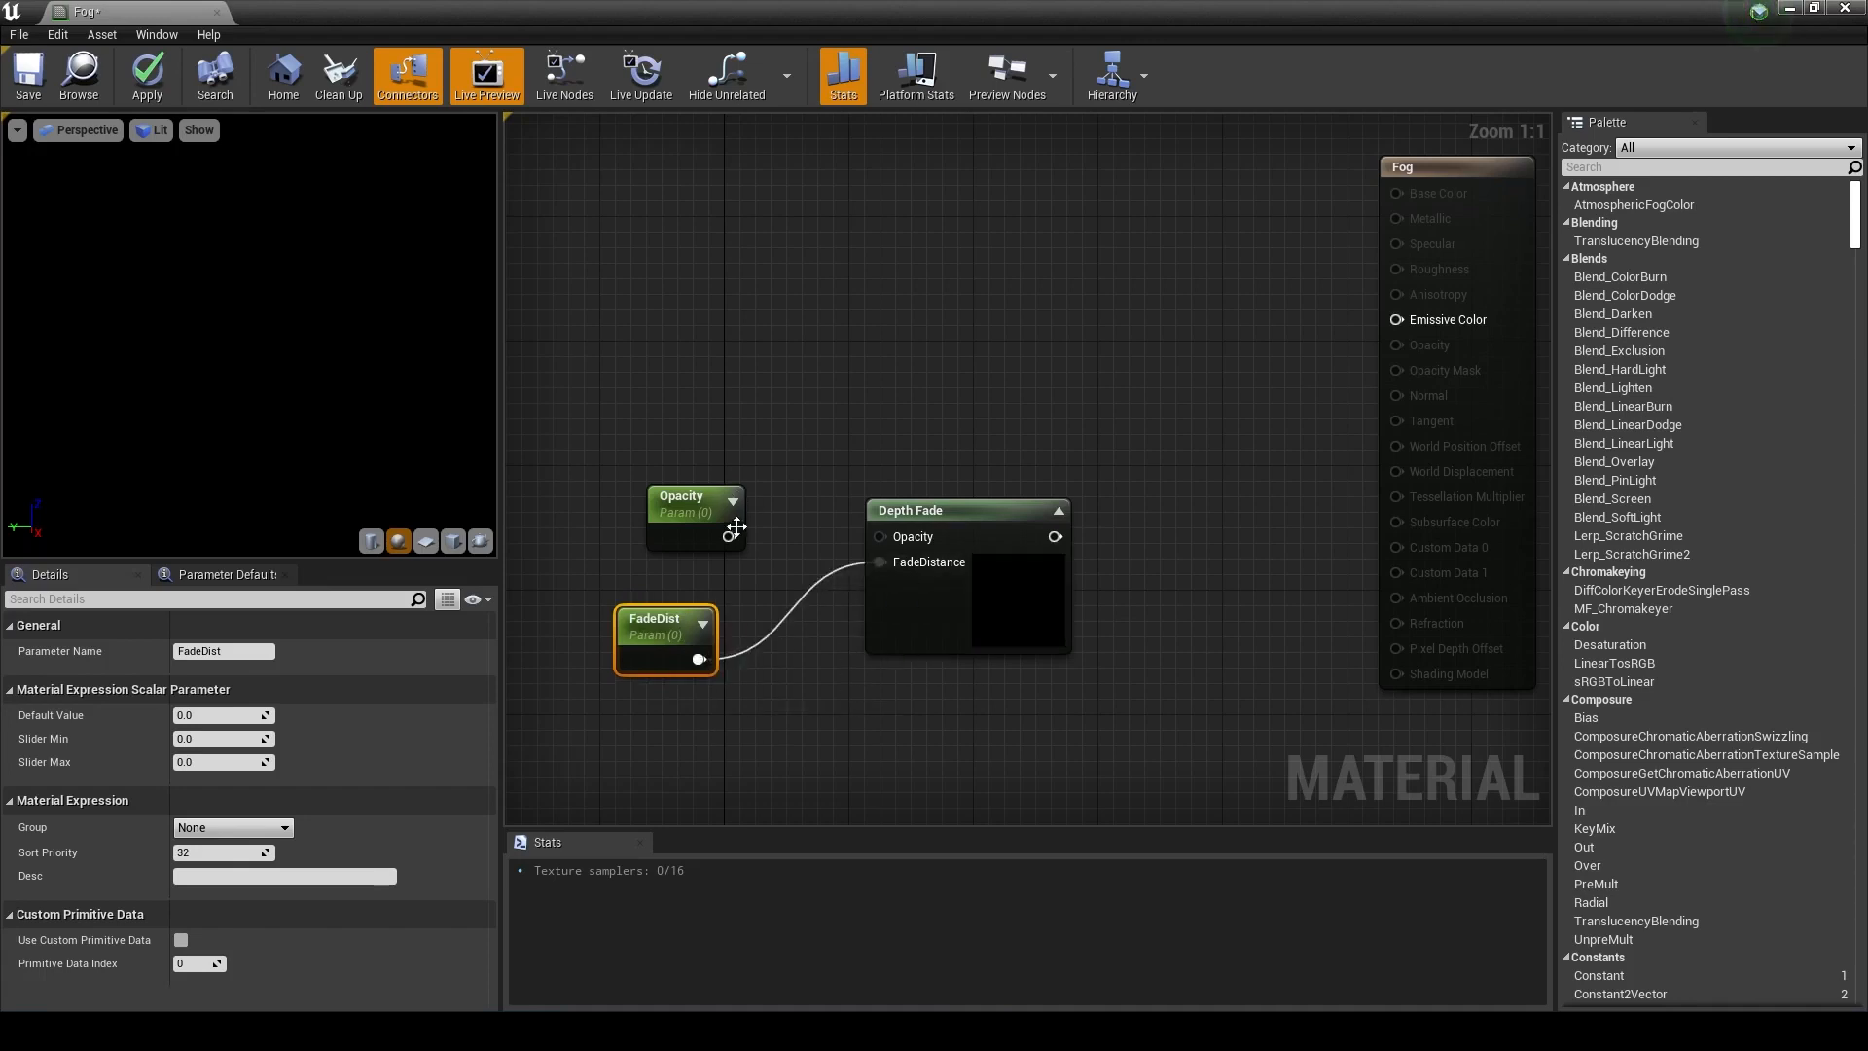
pyautogui.moveTo(727, 537); pyautogui.dragTo(880, 536)
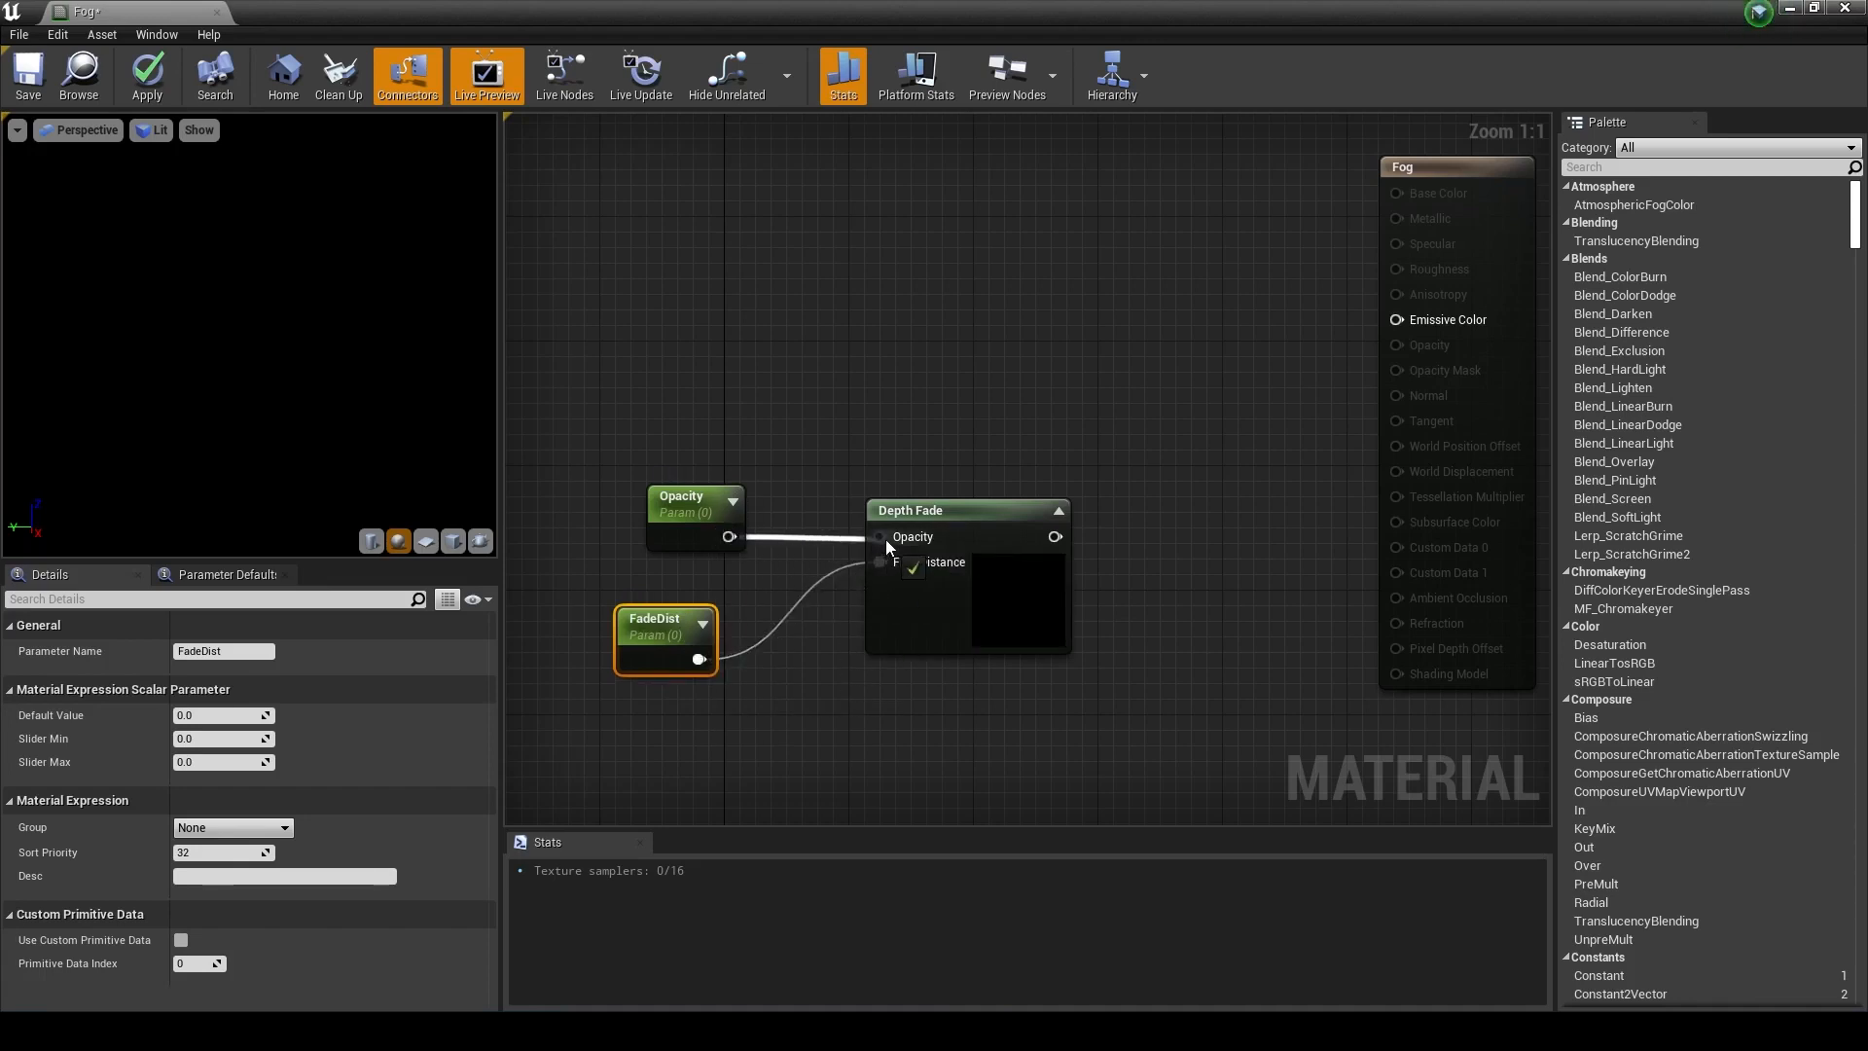
pyautogui.moveTo(678, 507); pyautogui.dragTo(663, 458)
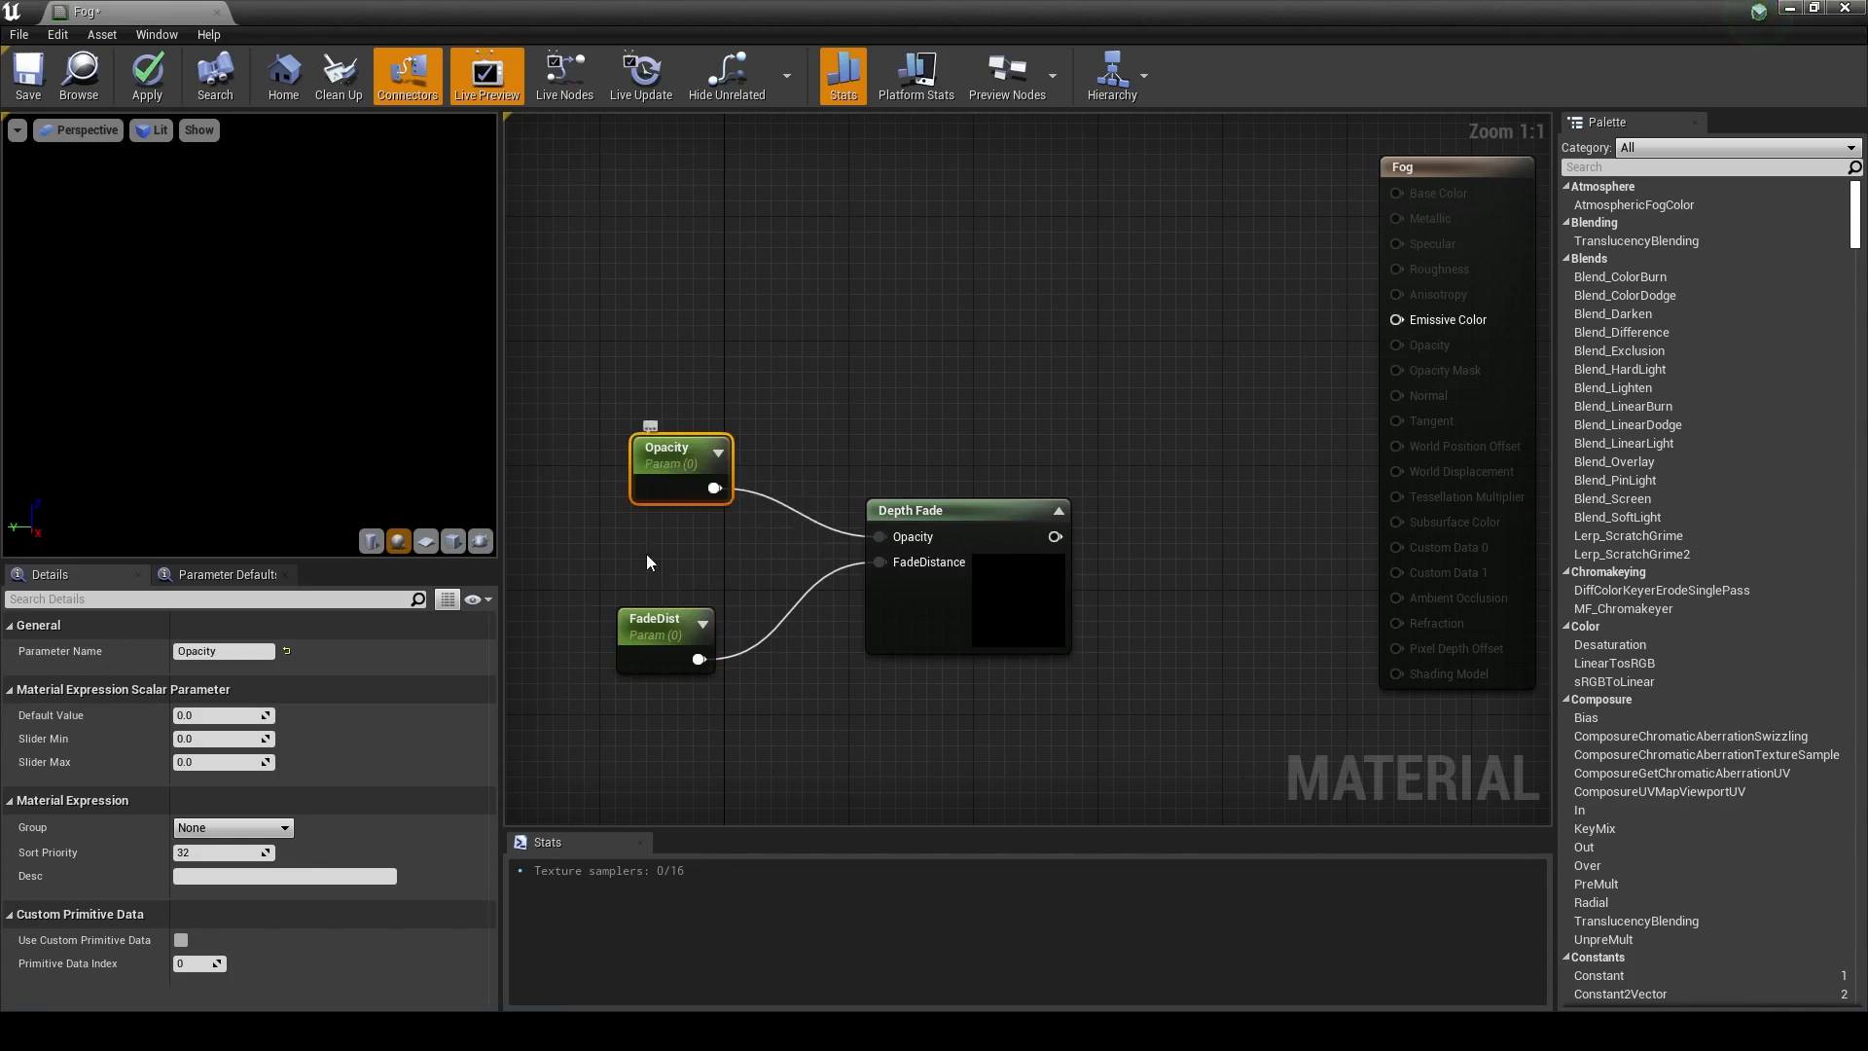
# Set the default value of the Opacity parameter to 0.3 and of the FadeDist parameter to 1000
pyautogui.click(218, 715)
pyautogui.write('.3')
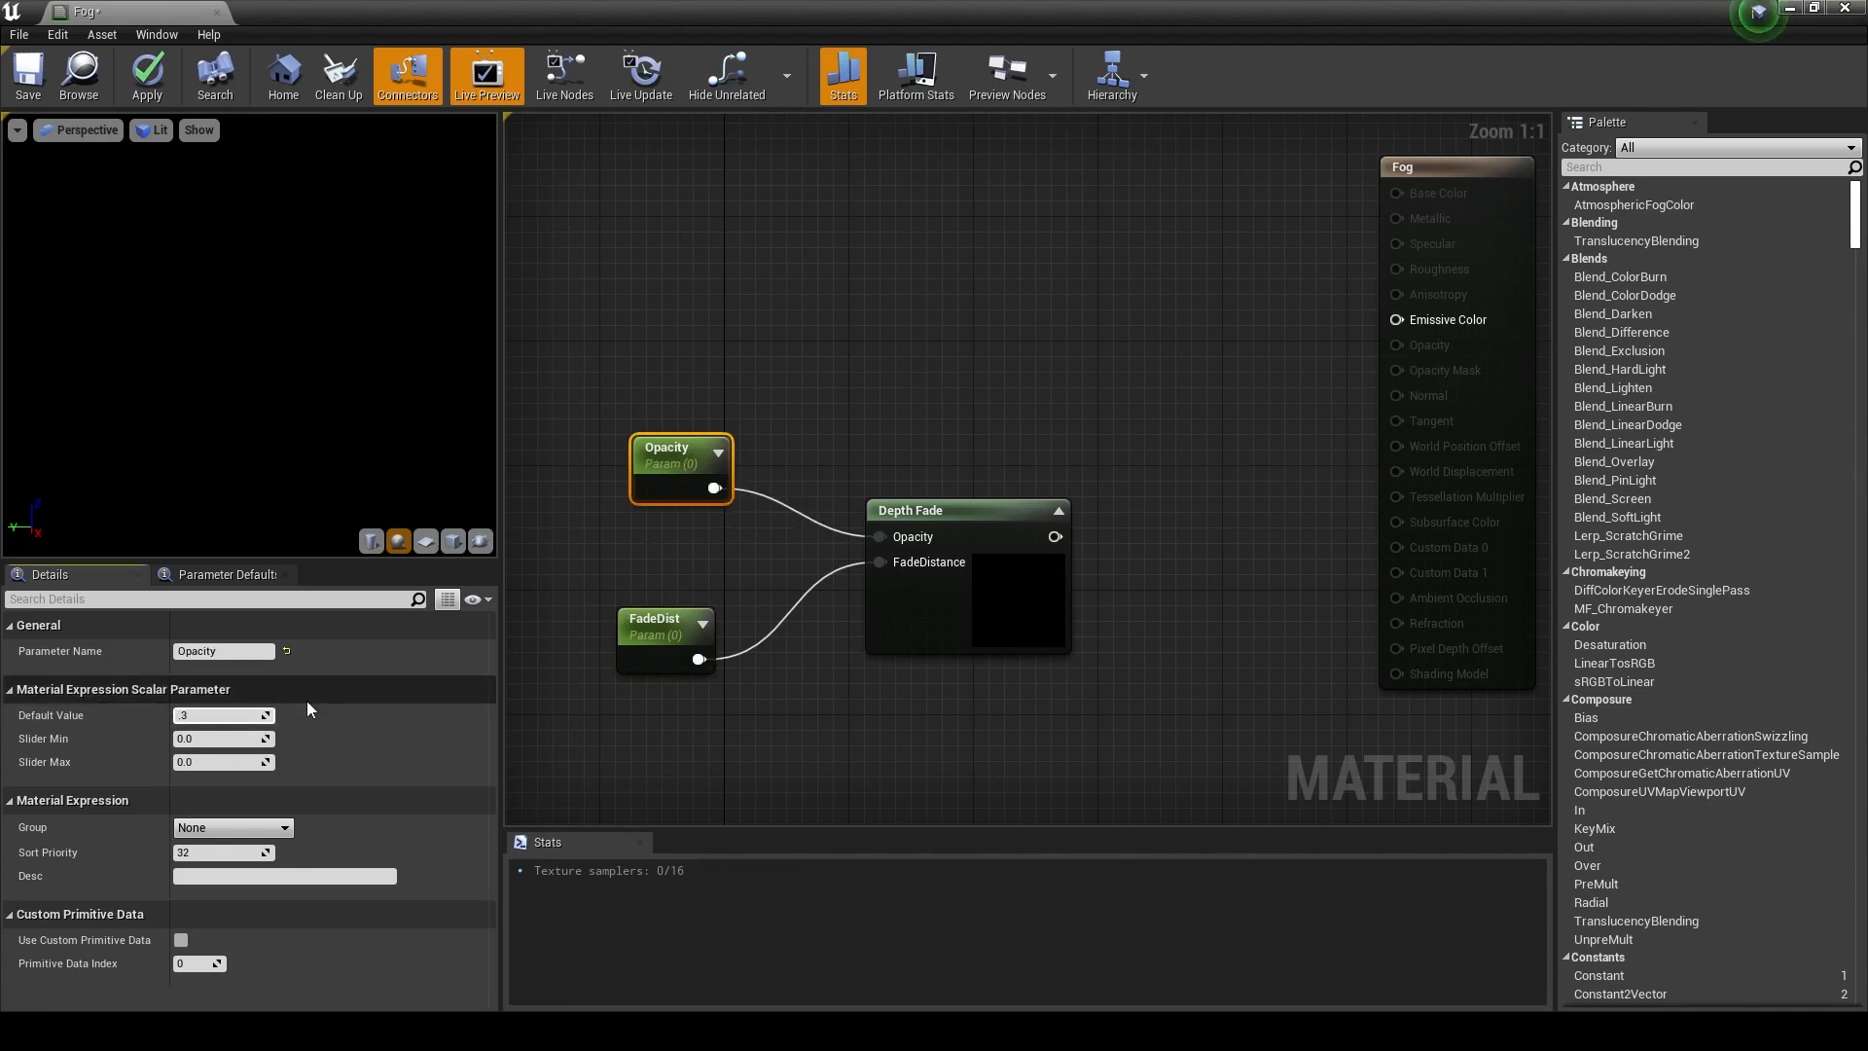
pyautogui.press('Return')
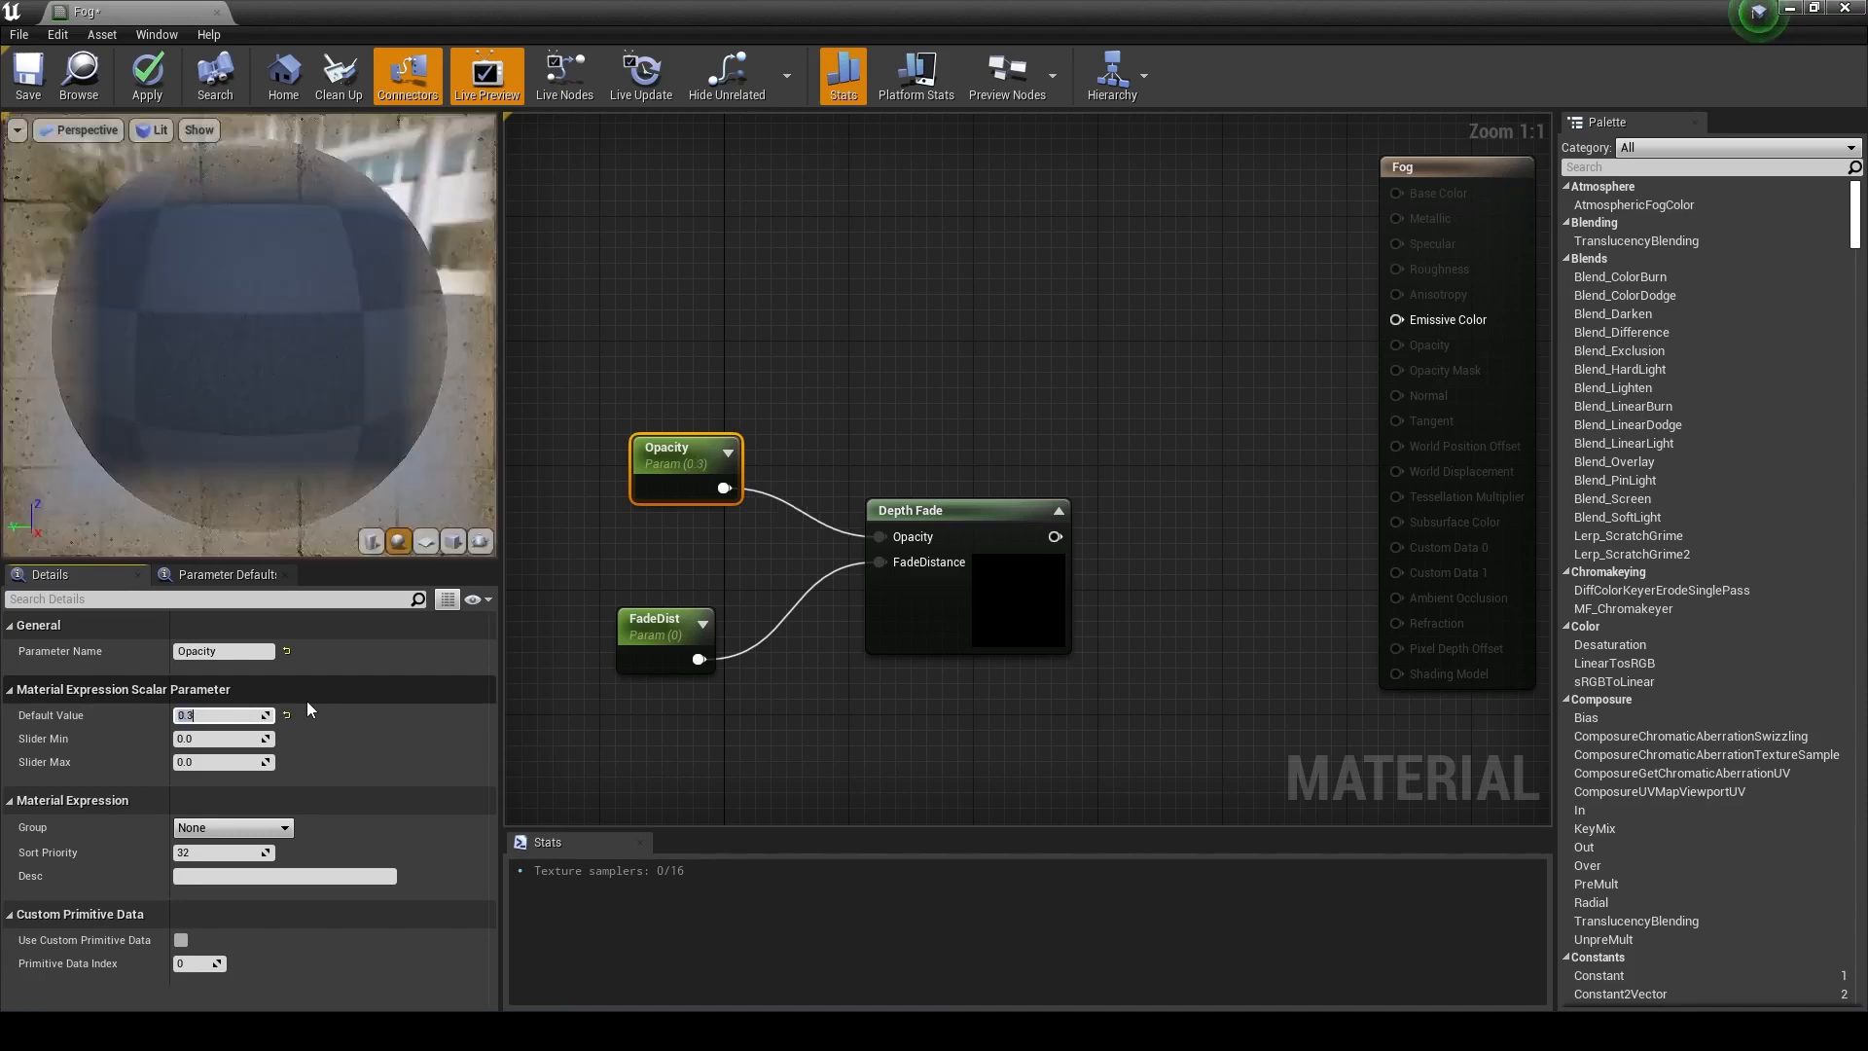
pyautogui.click(647, 630)
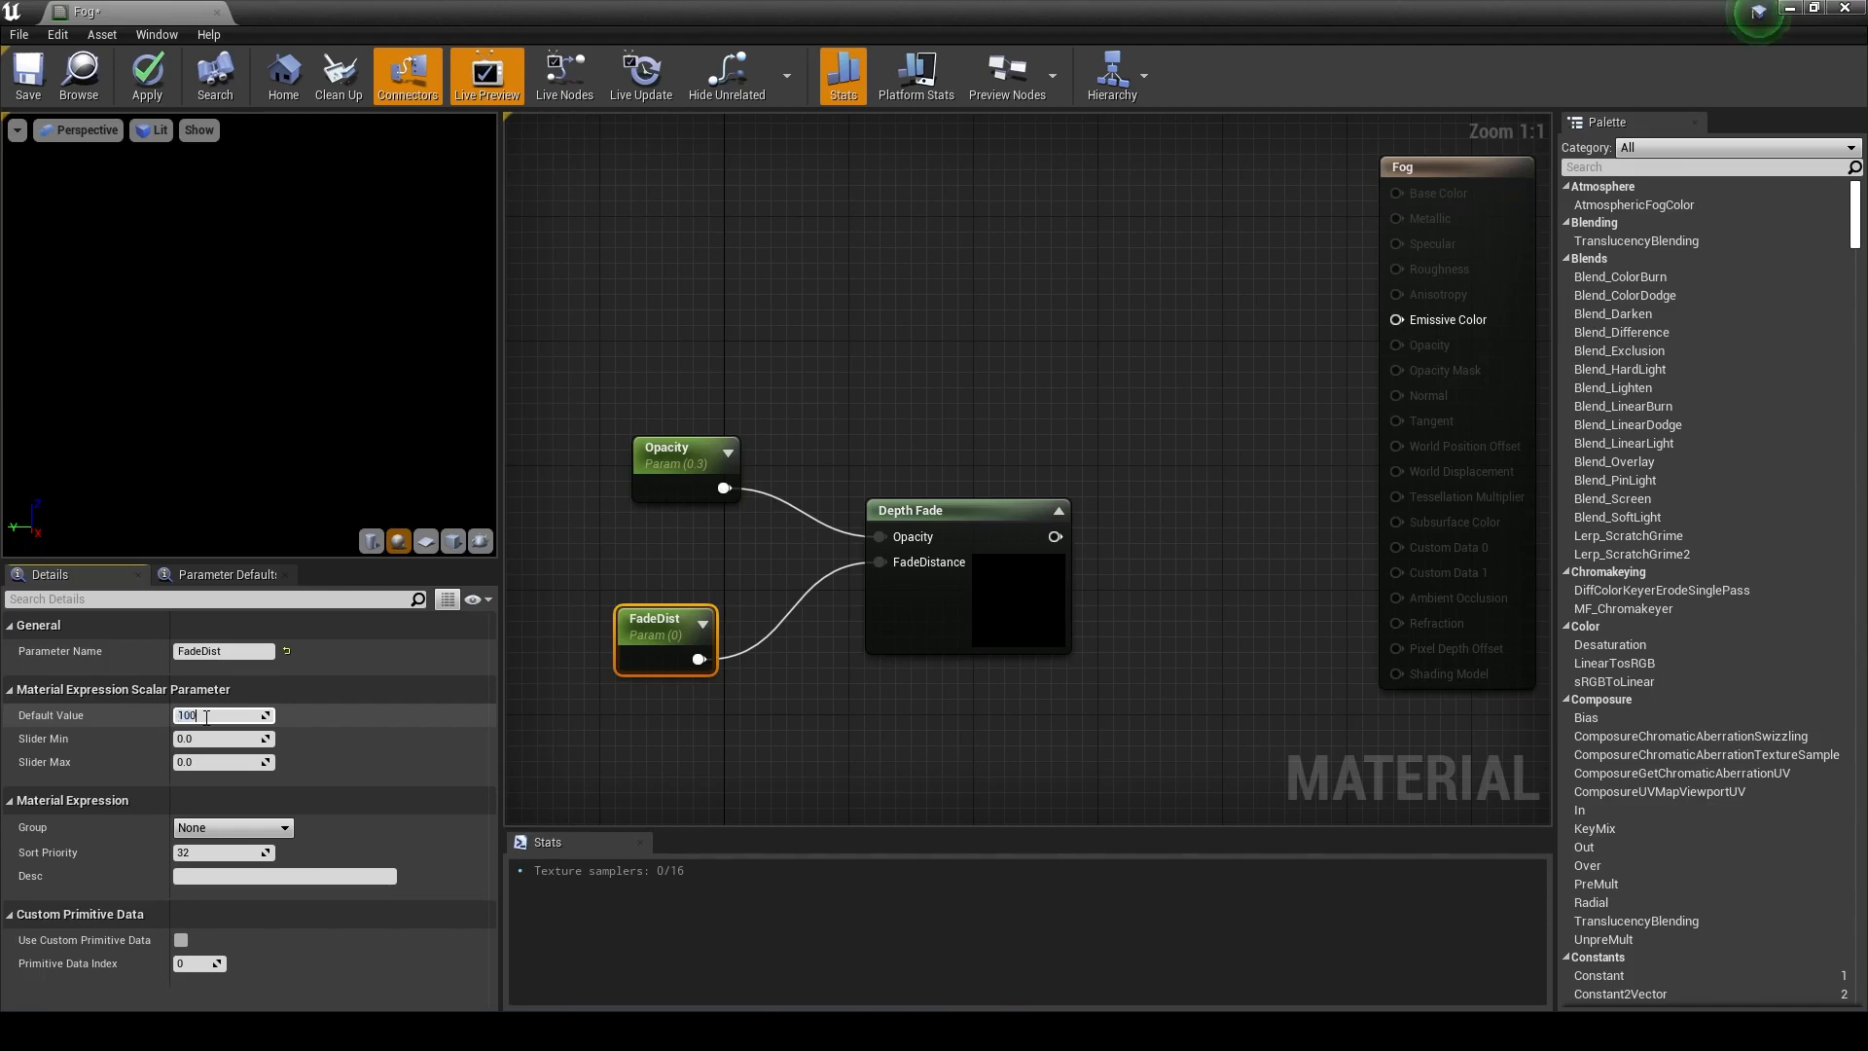
pyautogui.click(205, 717)
pyautogui.write('1000')
pyautogui.press('Return')
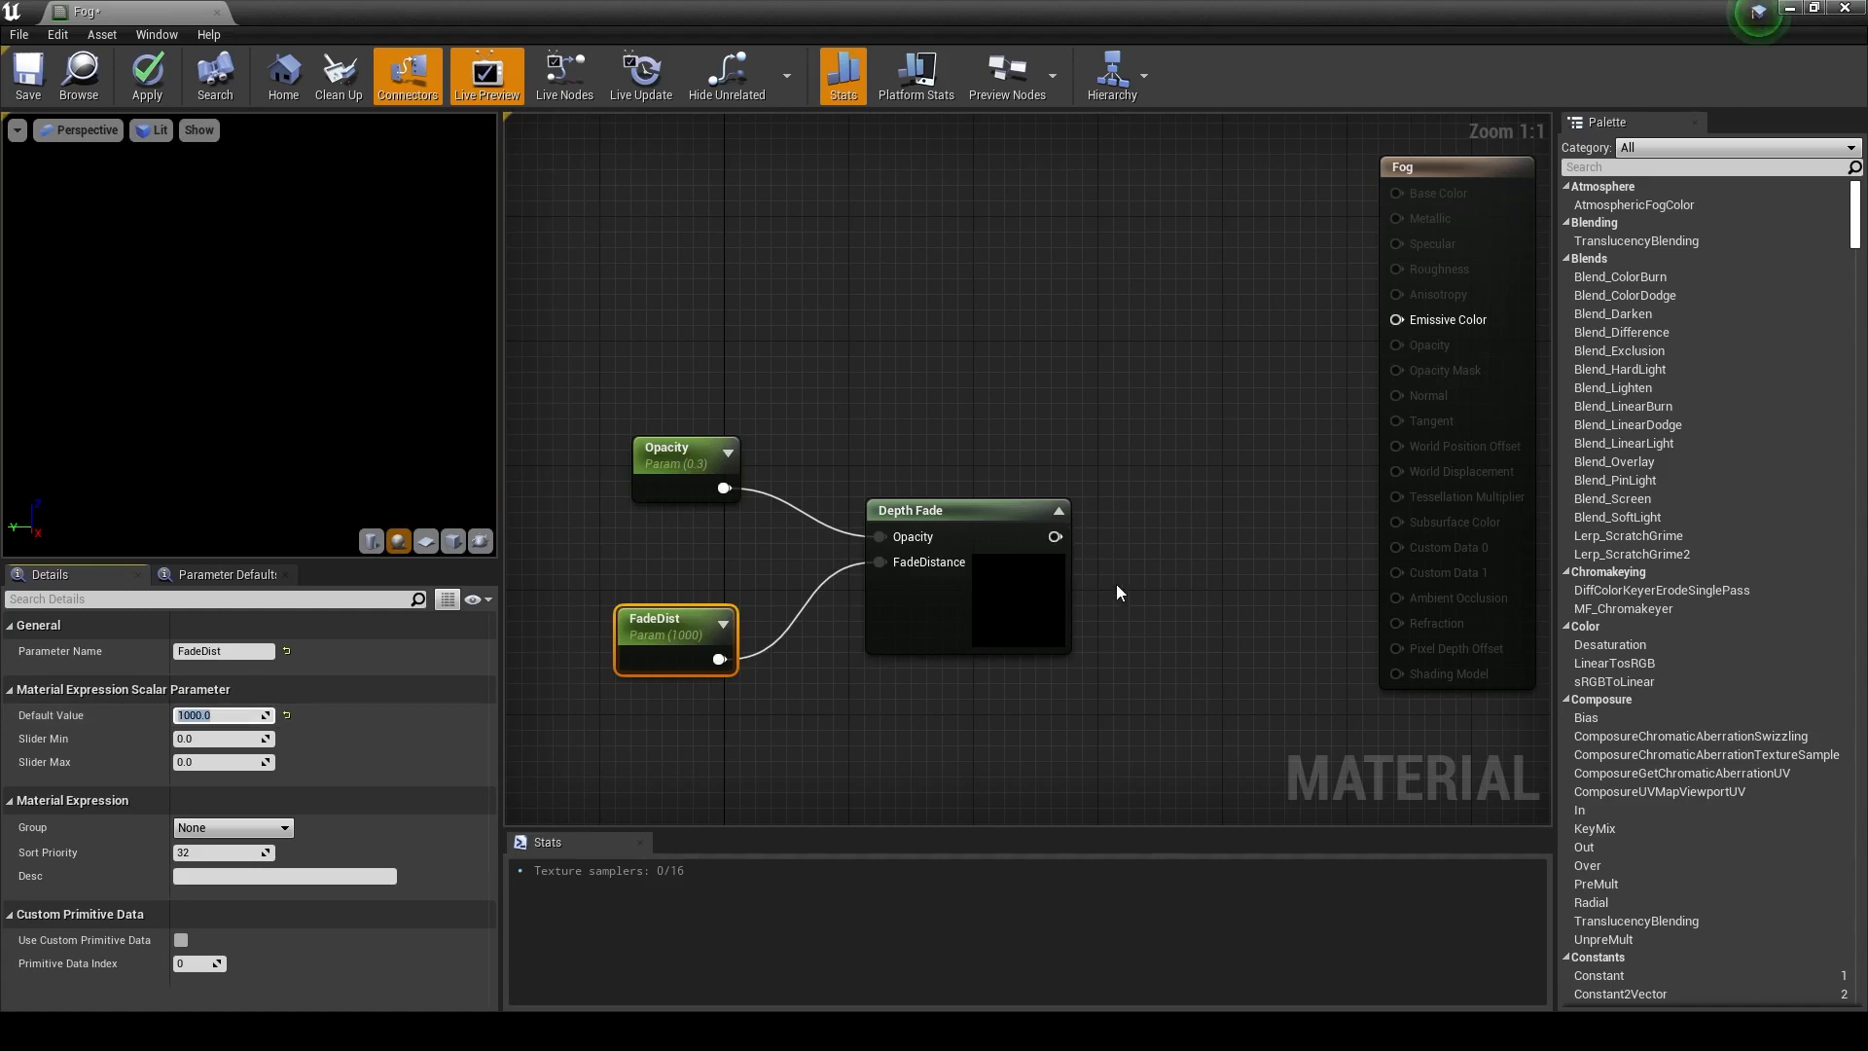
# Add a Lerp node between Depth Fade and the result node, and connect Depth Fade's output to its Alpha input
pyautogui.moveTo(973, 511); pyautogui.dragTo(937, 505)
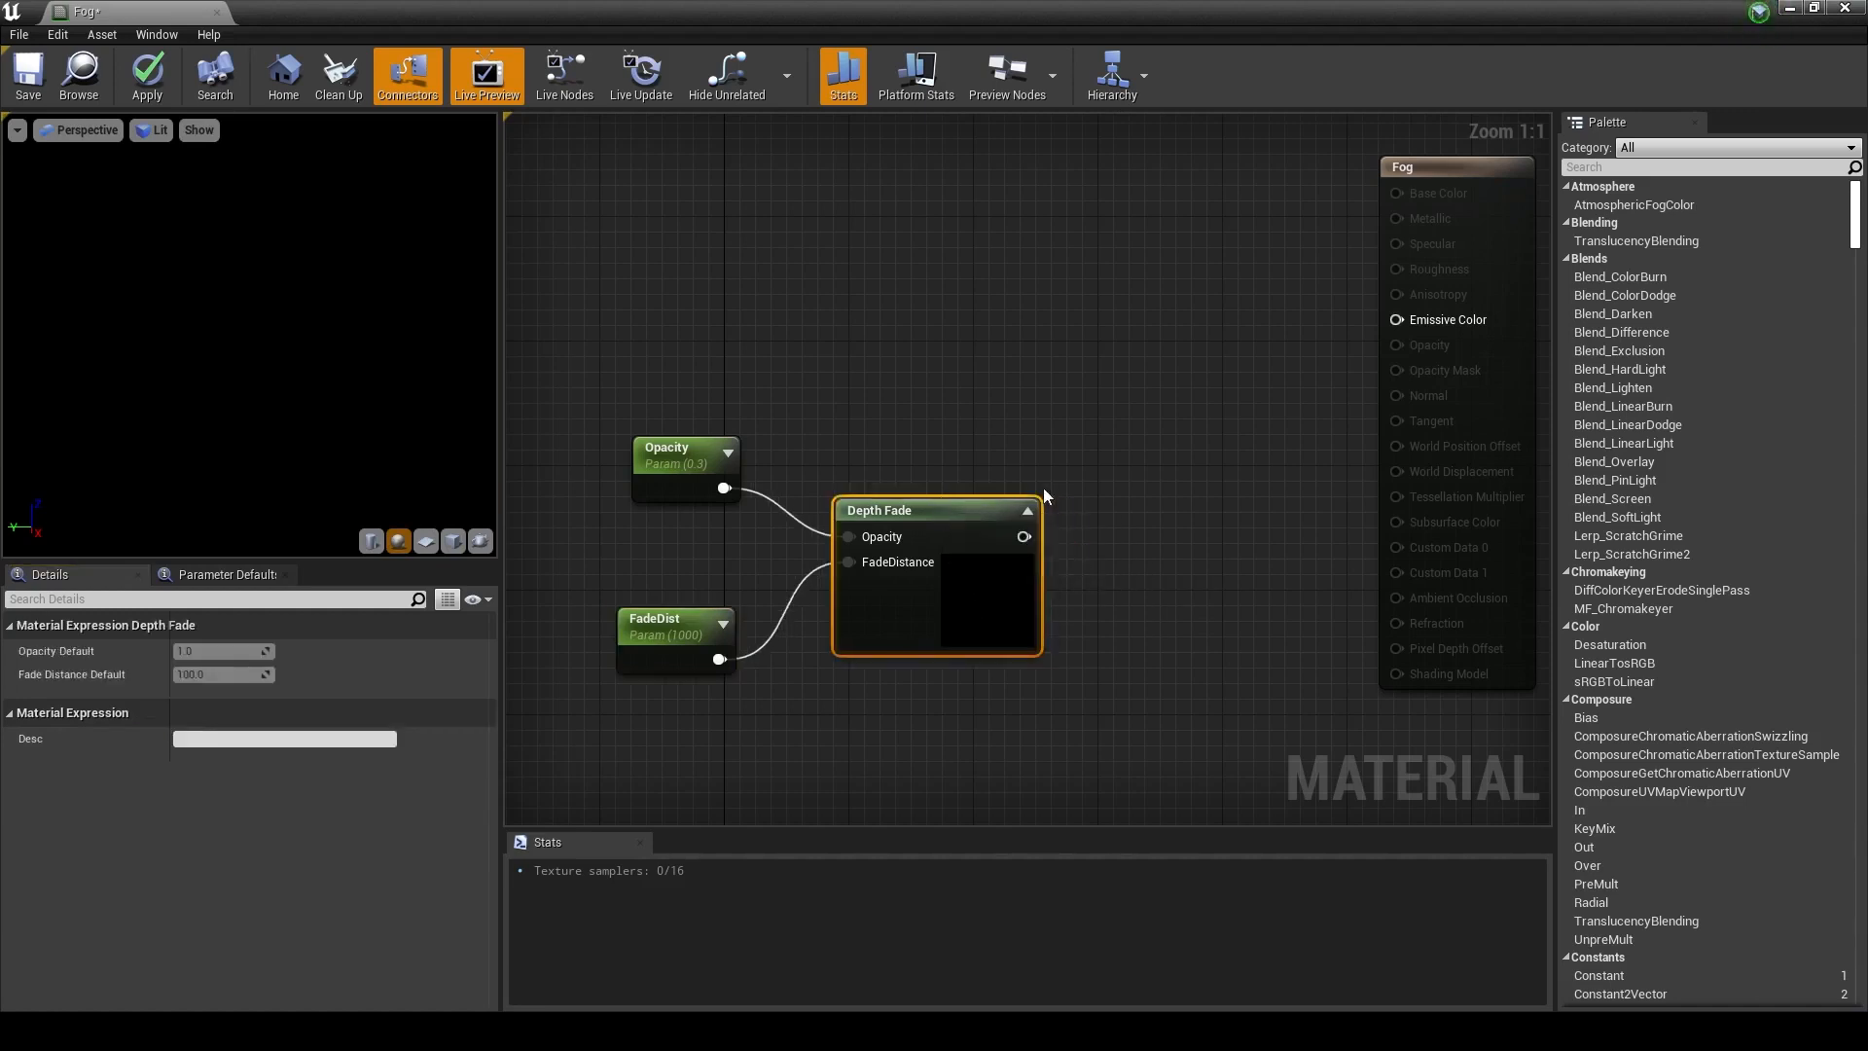
pyautogui.rightClick(1146, 394)
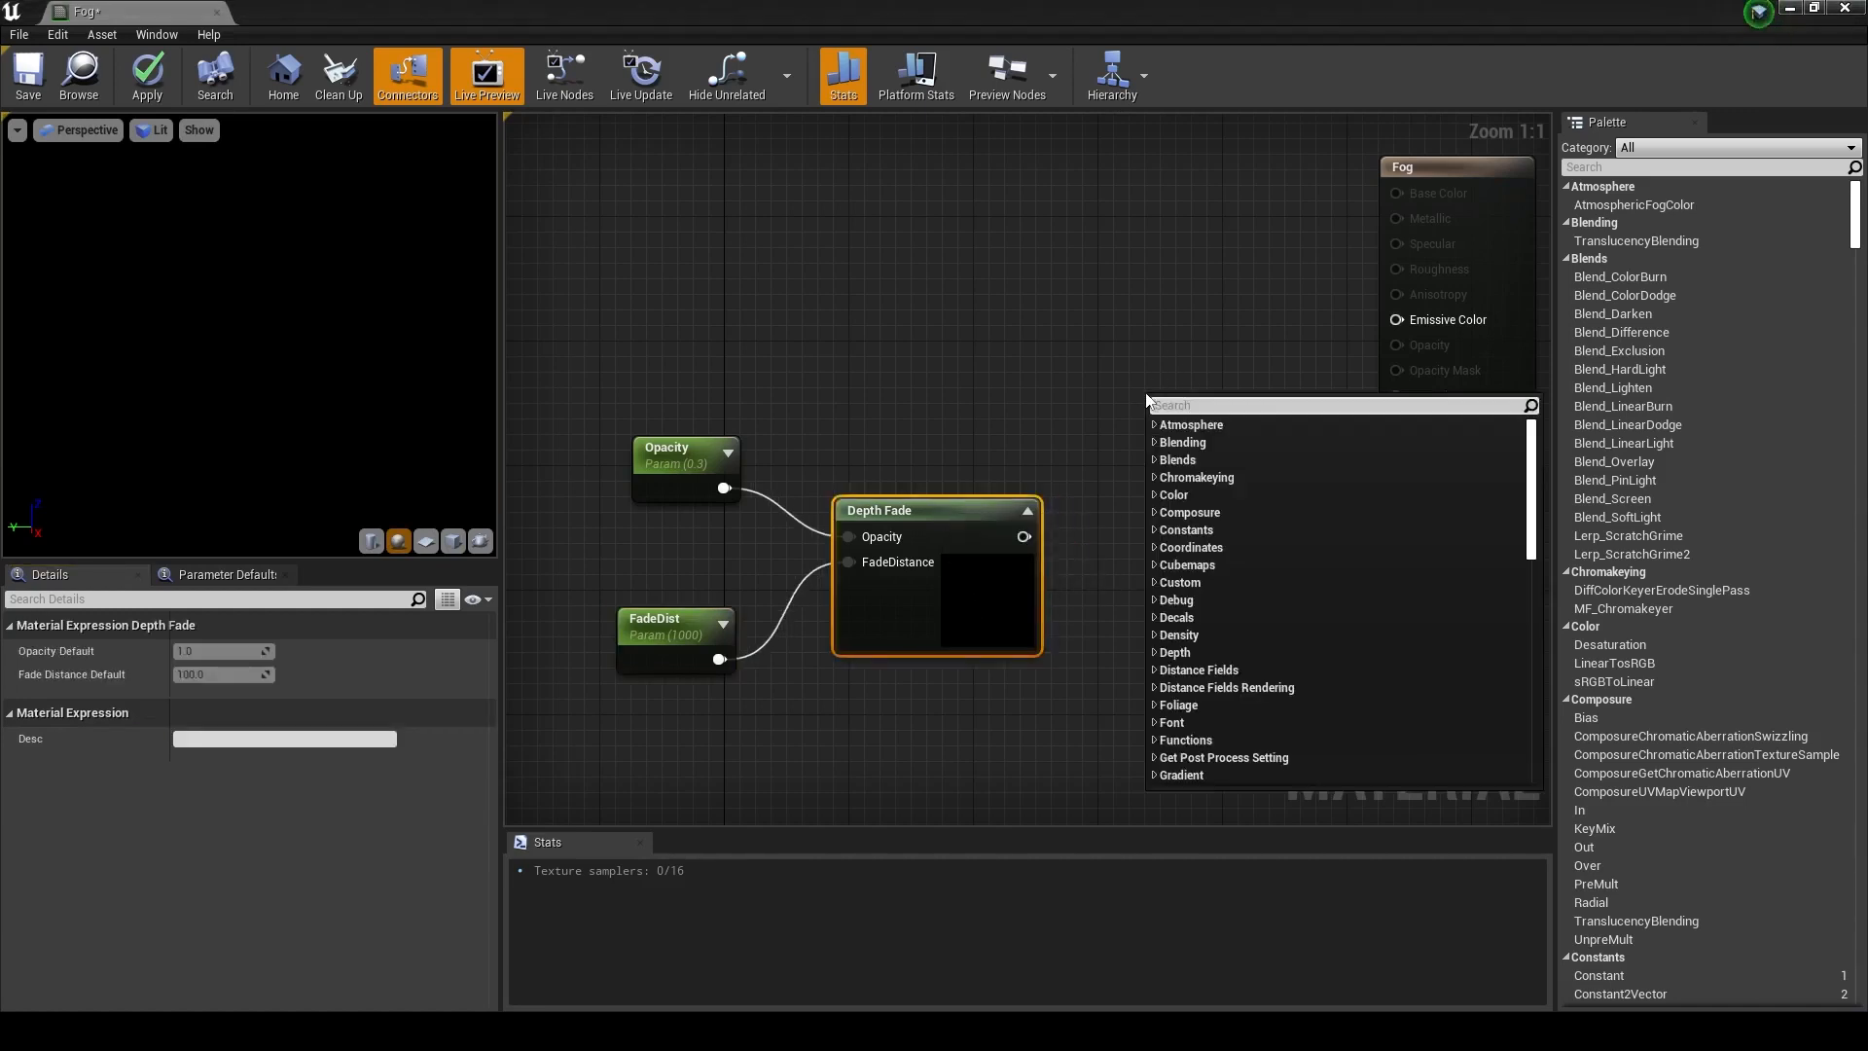
pyautogui.click(1135, 347)
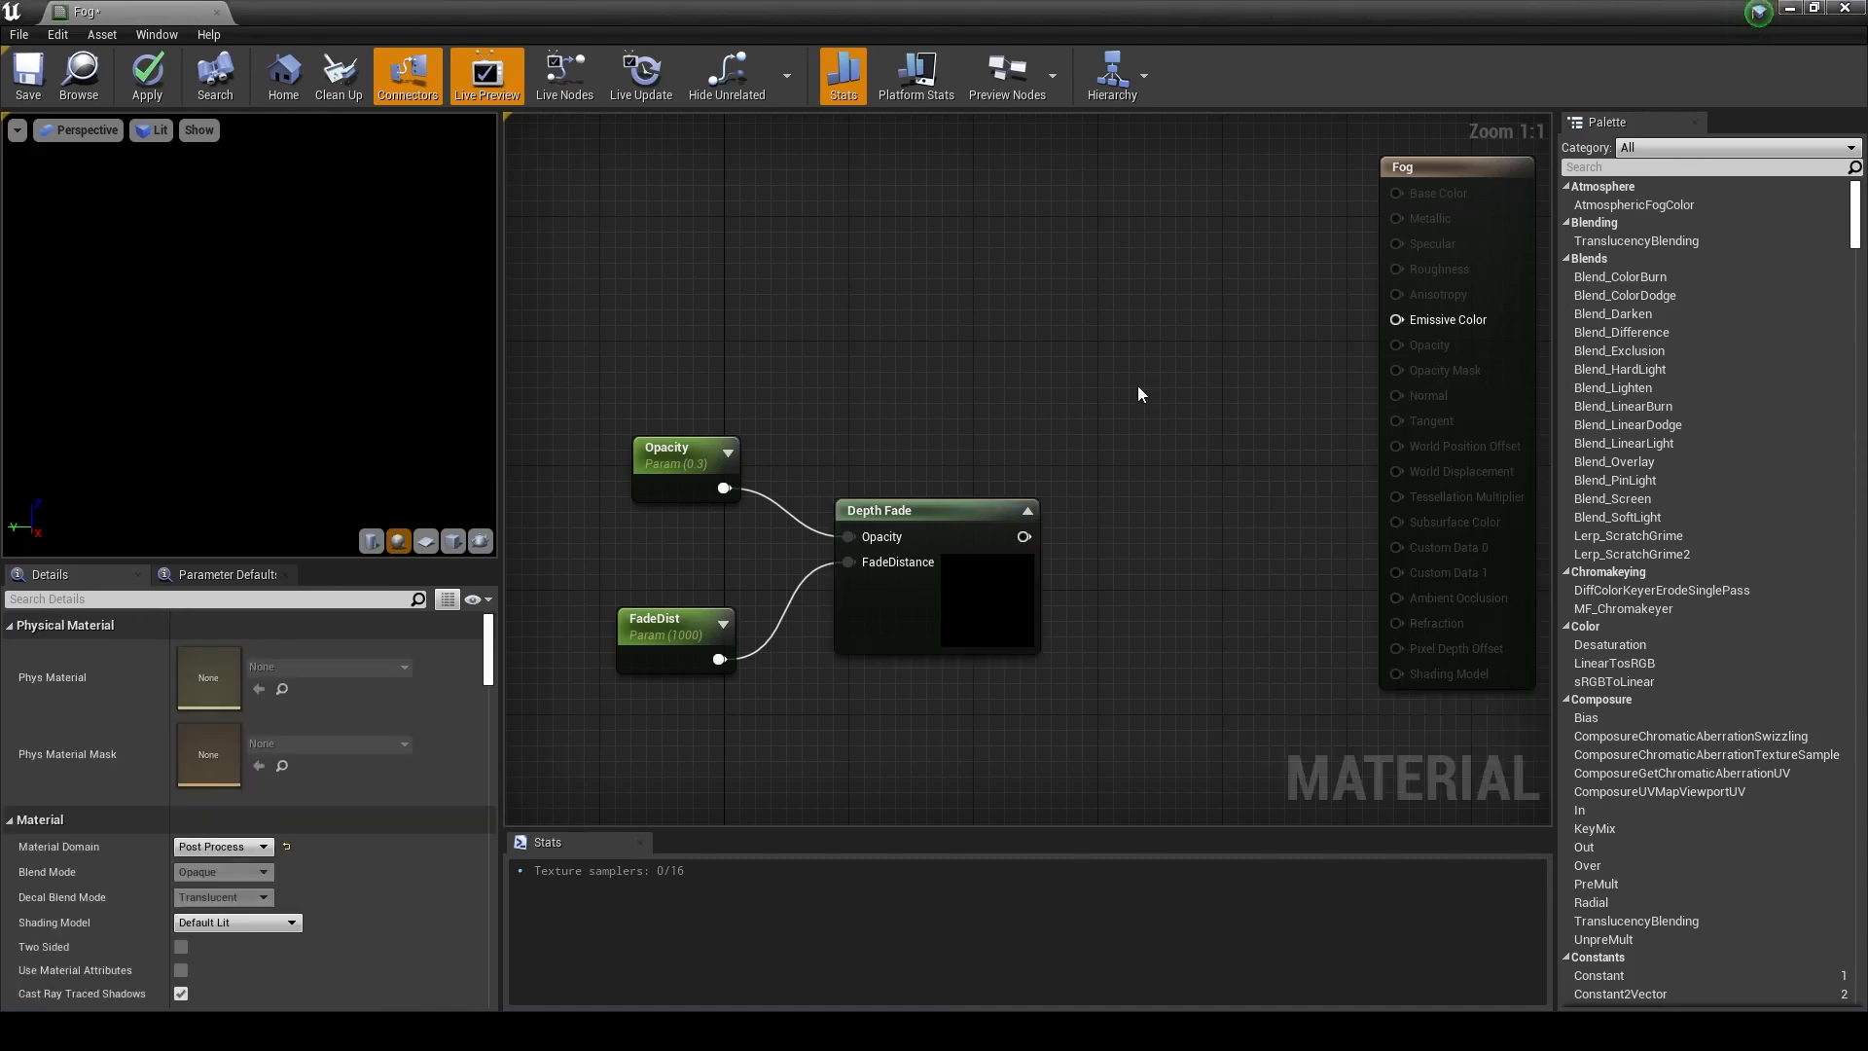
pyautogui.click(1136, 386)
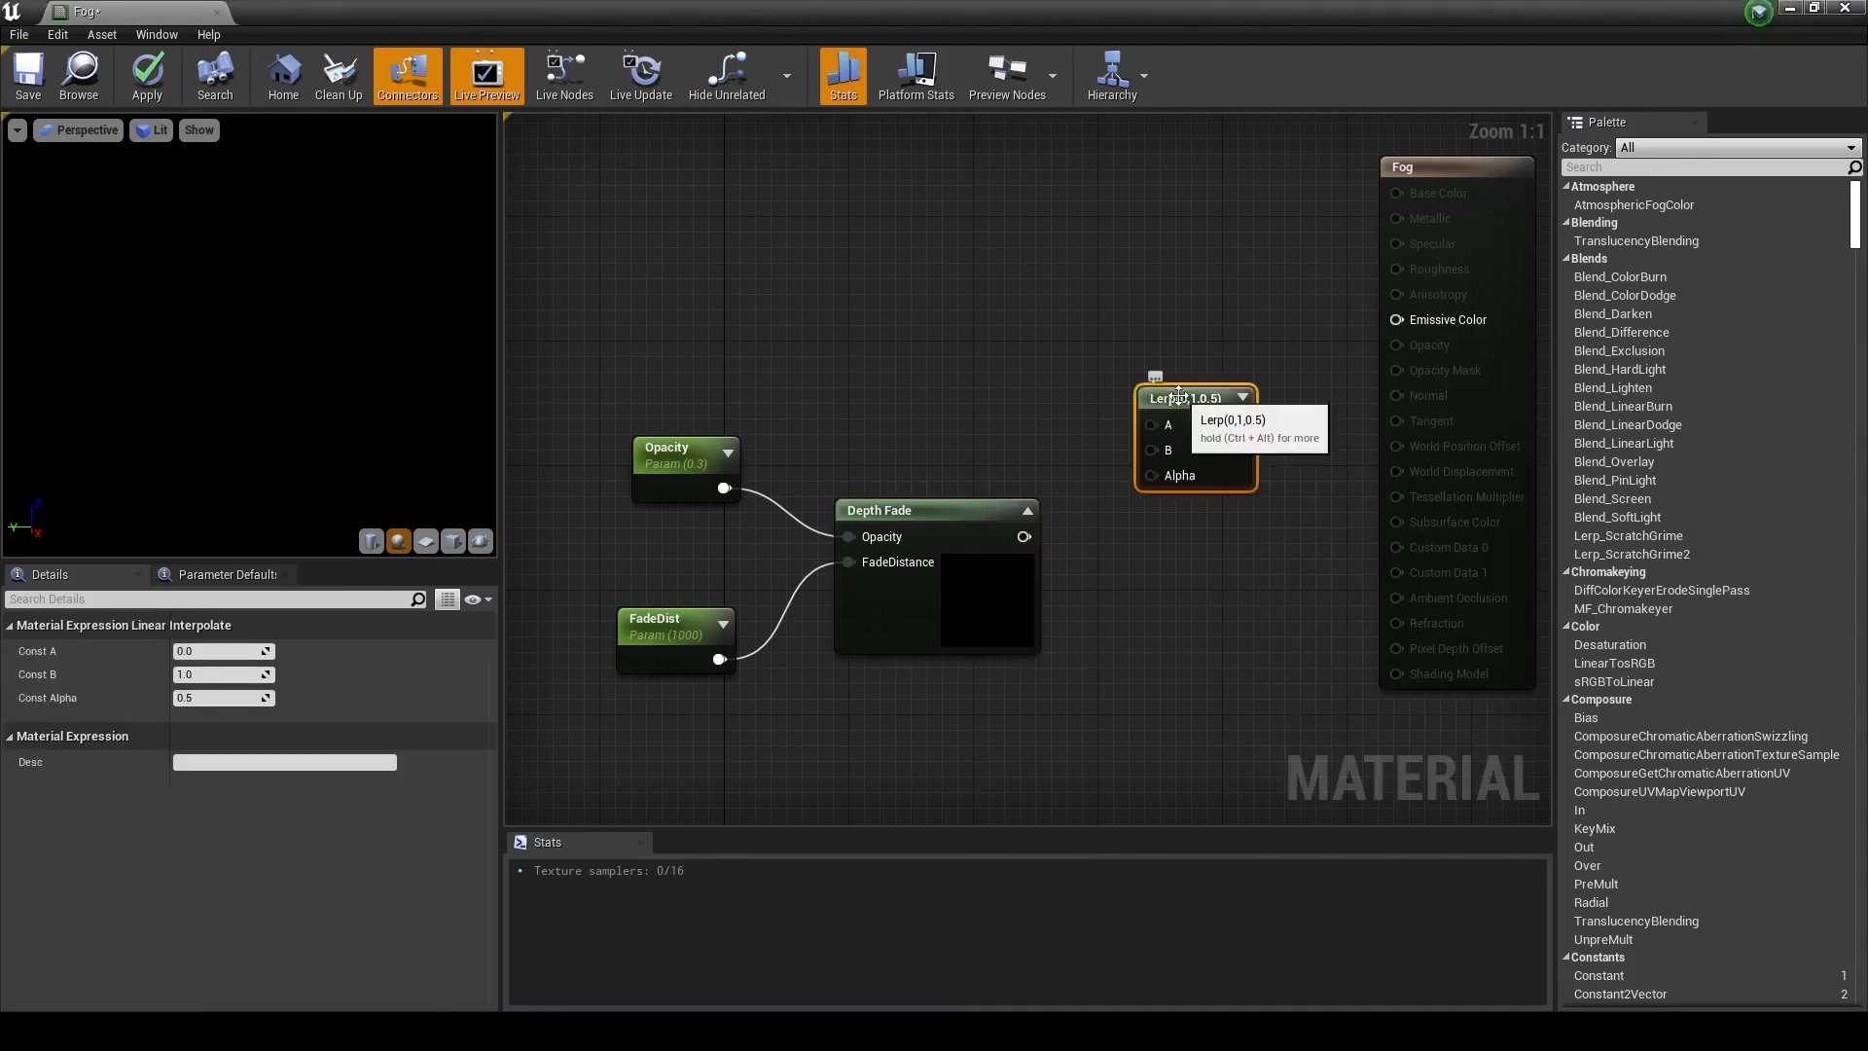
pyautogui.moveTo(1172, 384); pyautogui.dragTo(1162, 378)
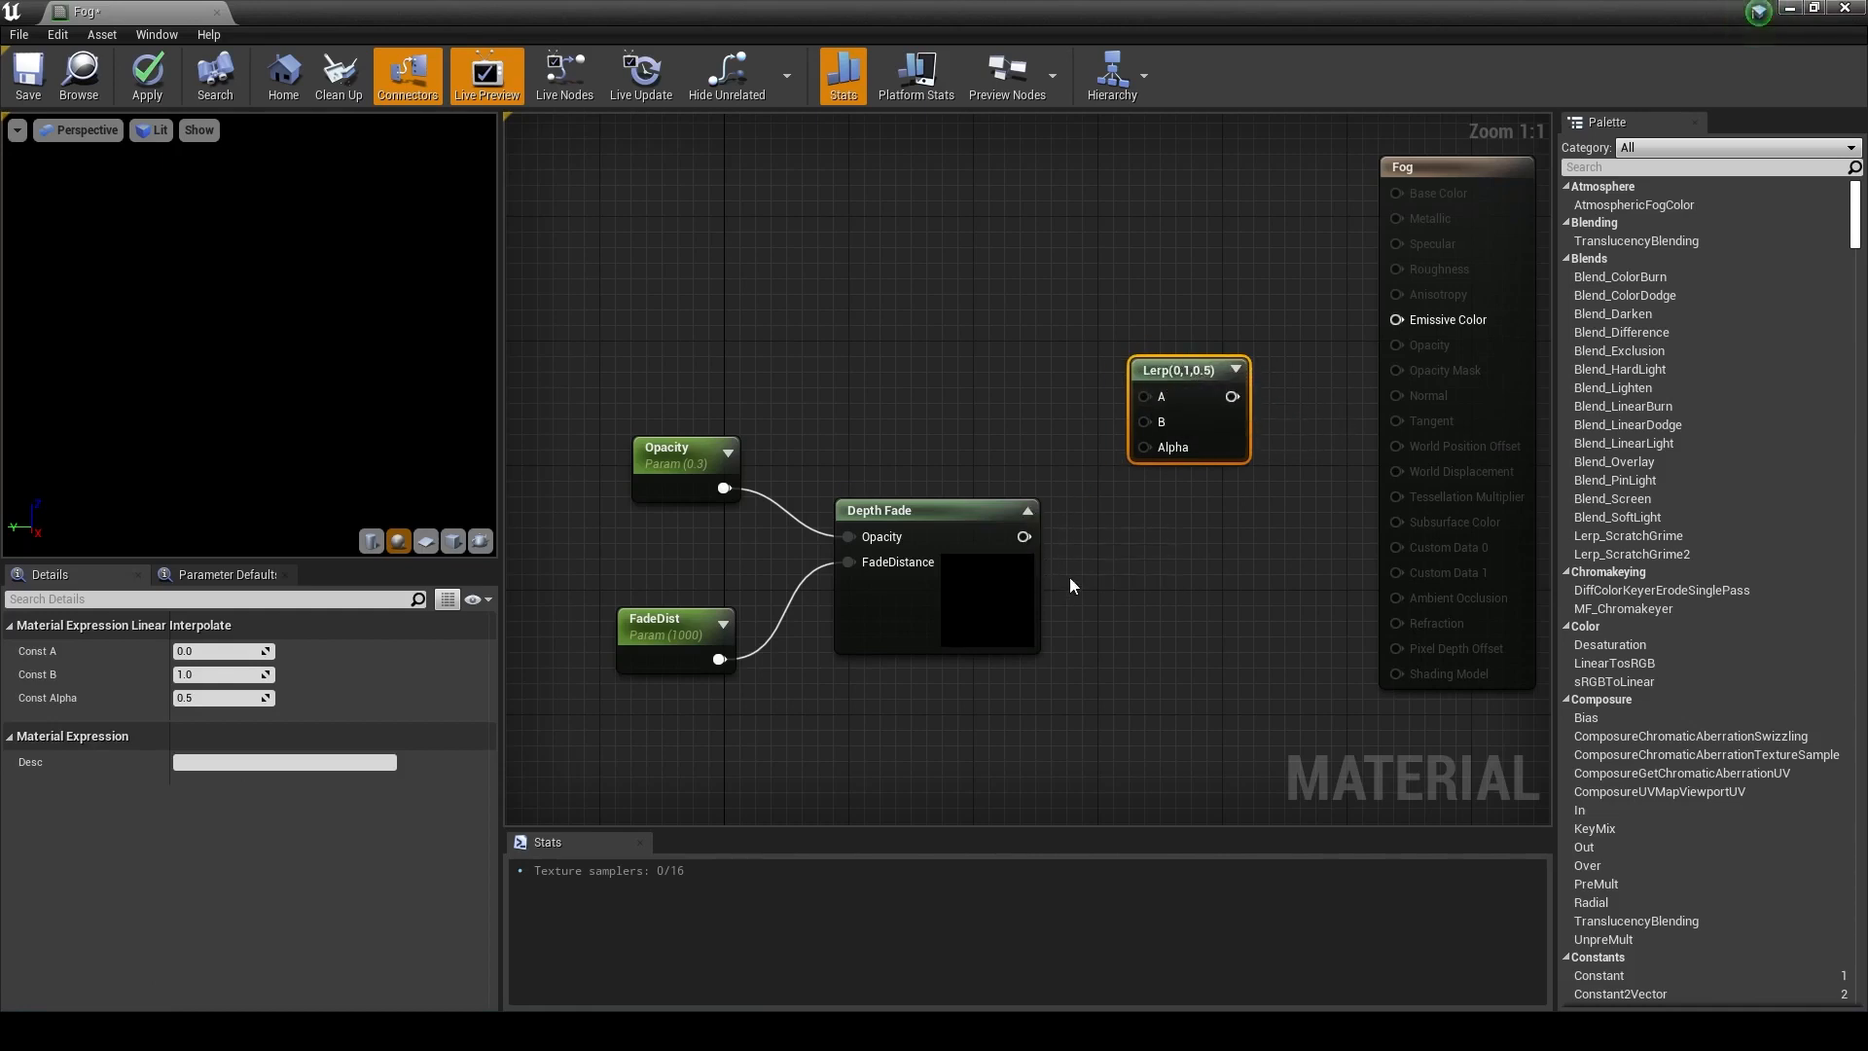
pyautogui.moveTo(1023, 536); pyautogui.dragTo(1142, 447)
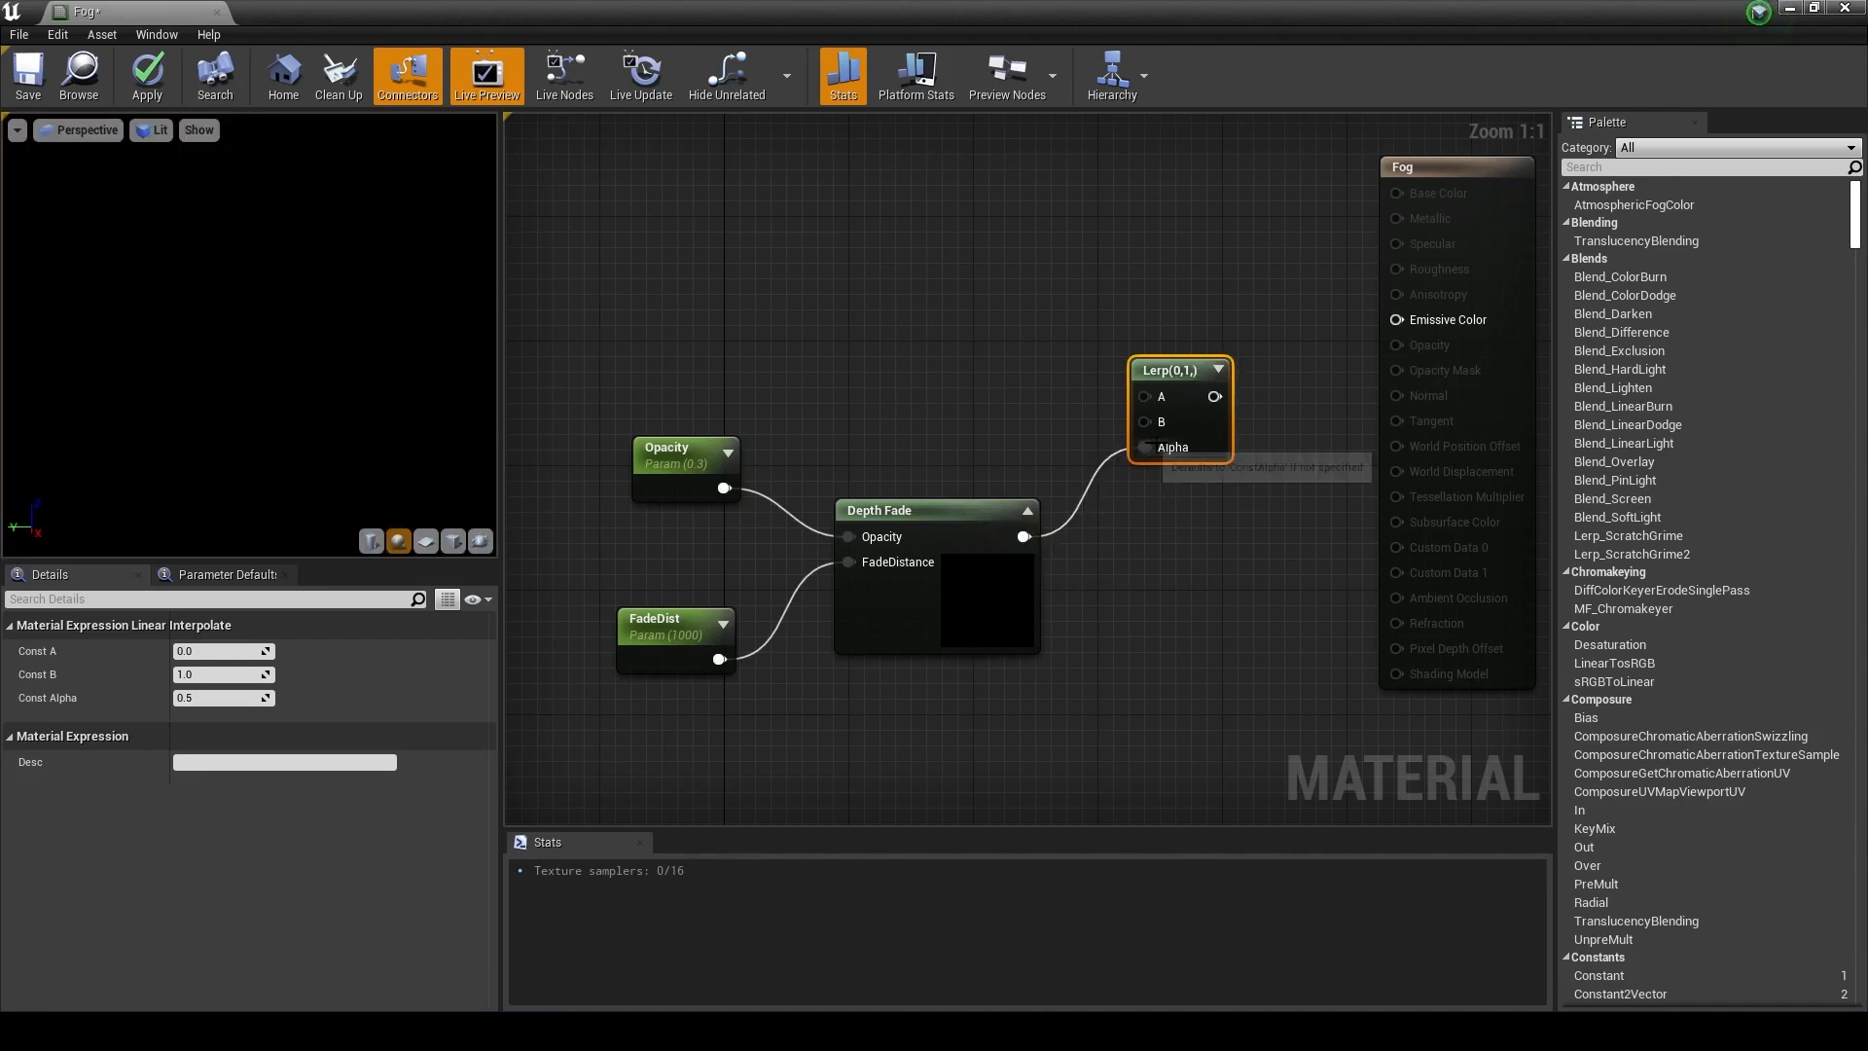
pyautogui.moveTo(1174, 373); pyautogui.dragTo(1143, 374)
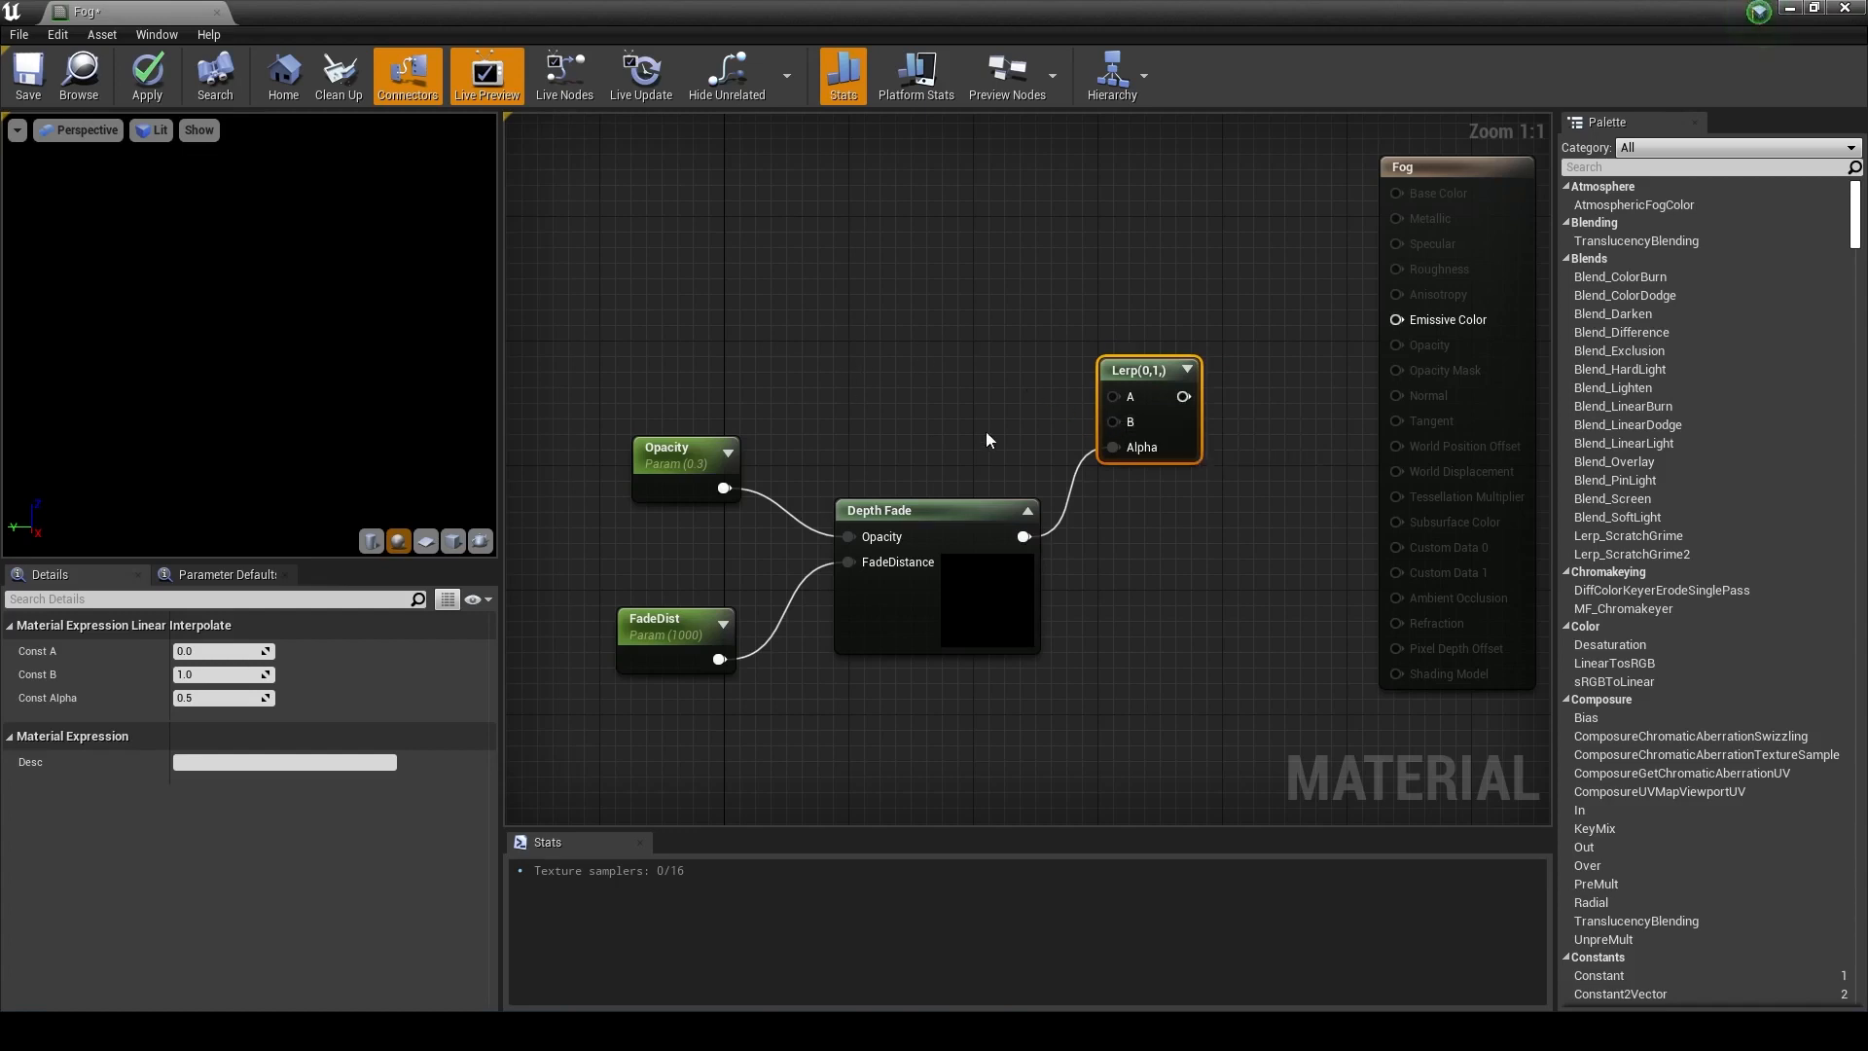
# Add a Constant4Vector node above Depth Fade and set its colour to near-white, with R, G and B at 0.9375
pyautogui.moveTo(832, 350); pyautogui.dragTo(838, 346, button='right')
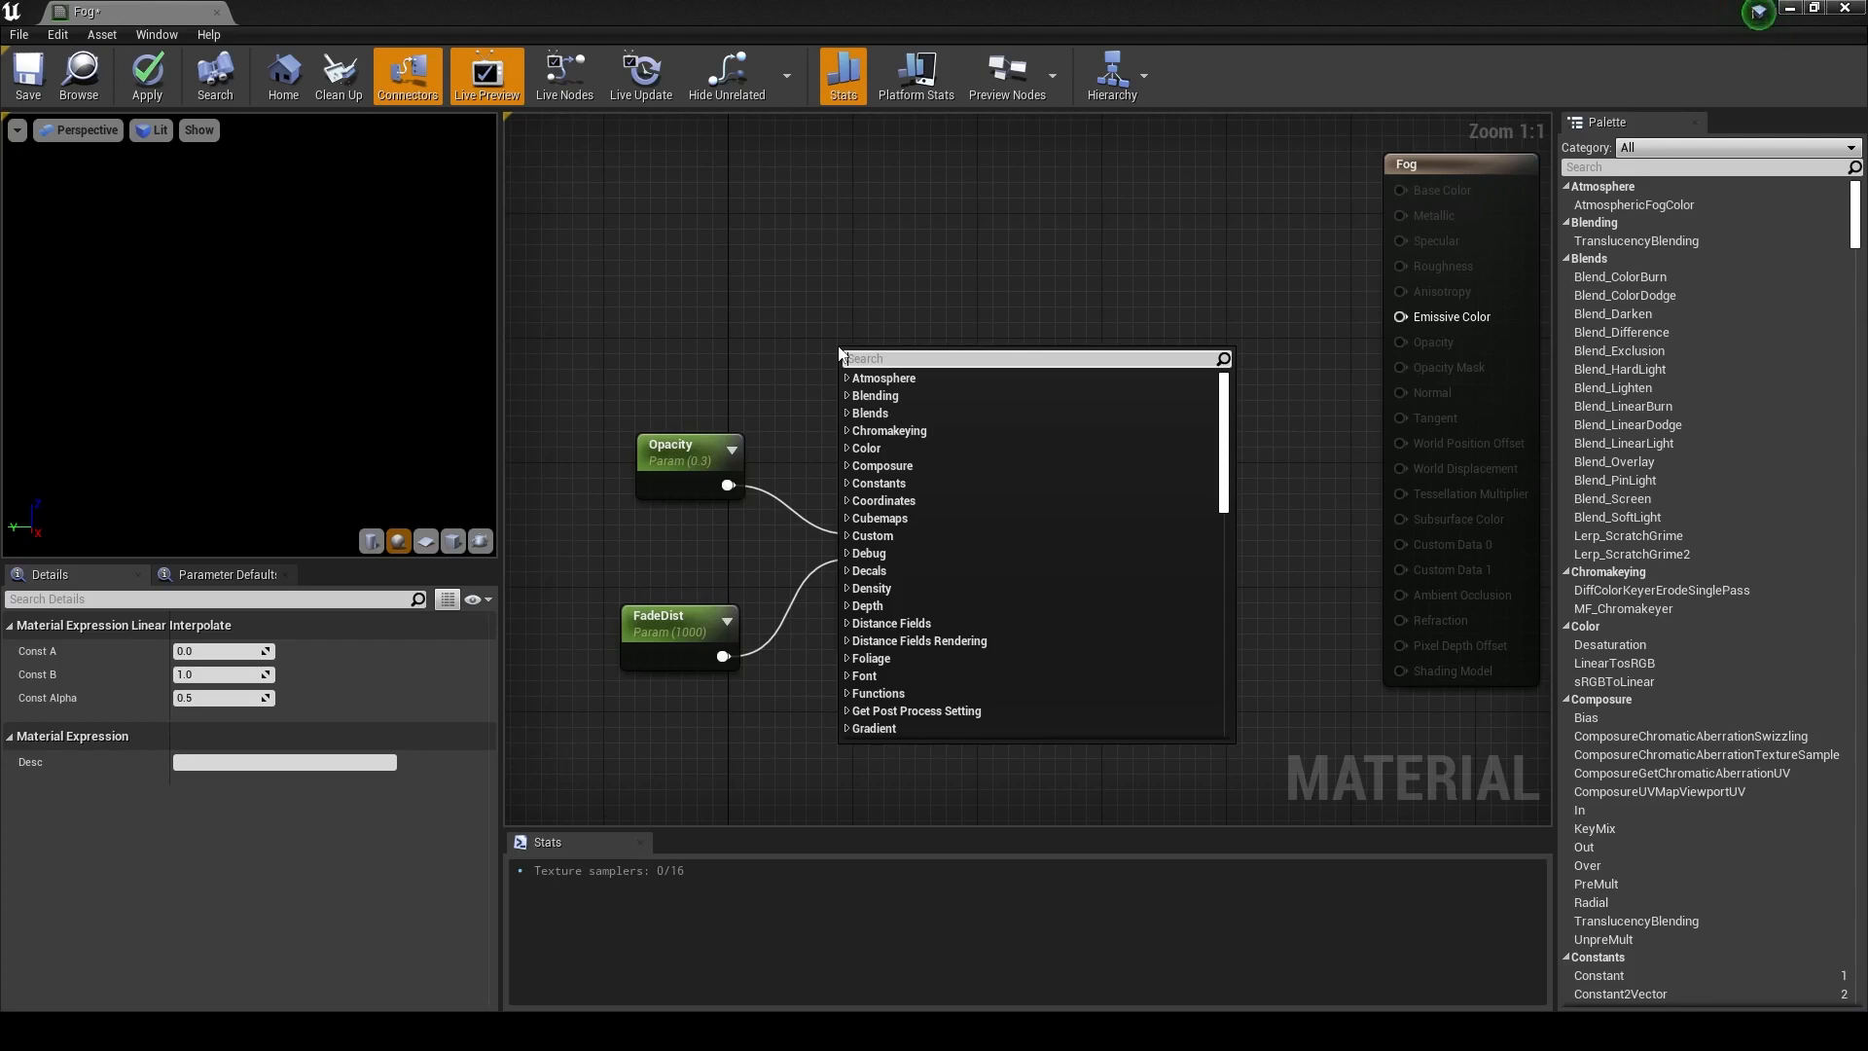
pyautogui.write('cons')
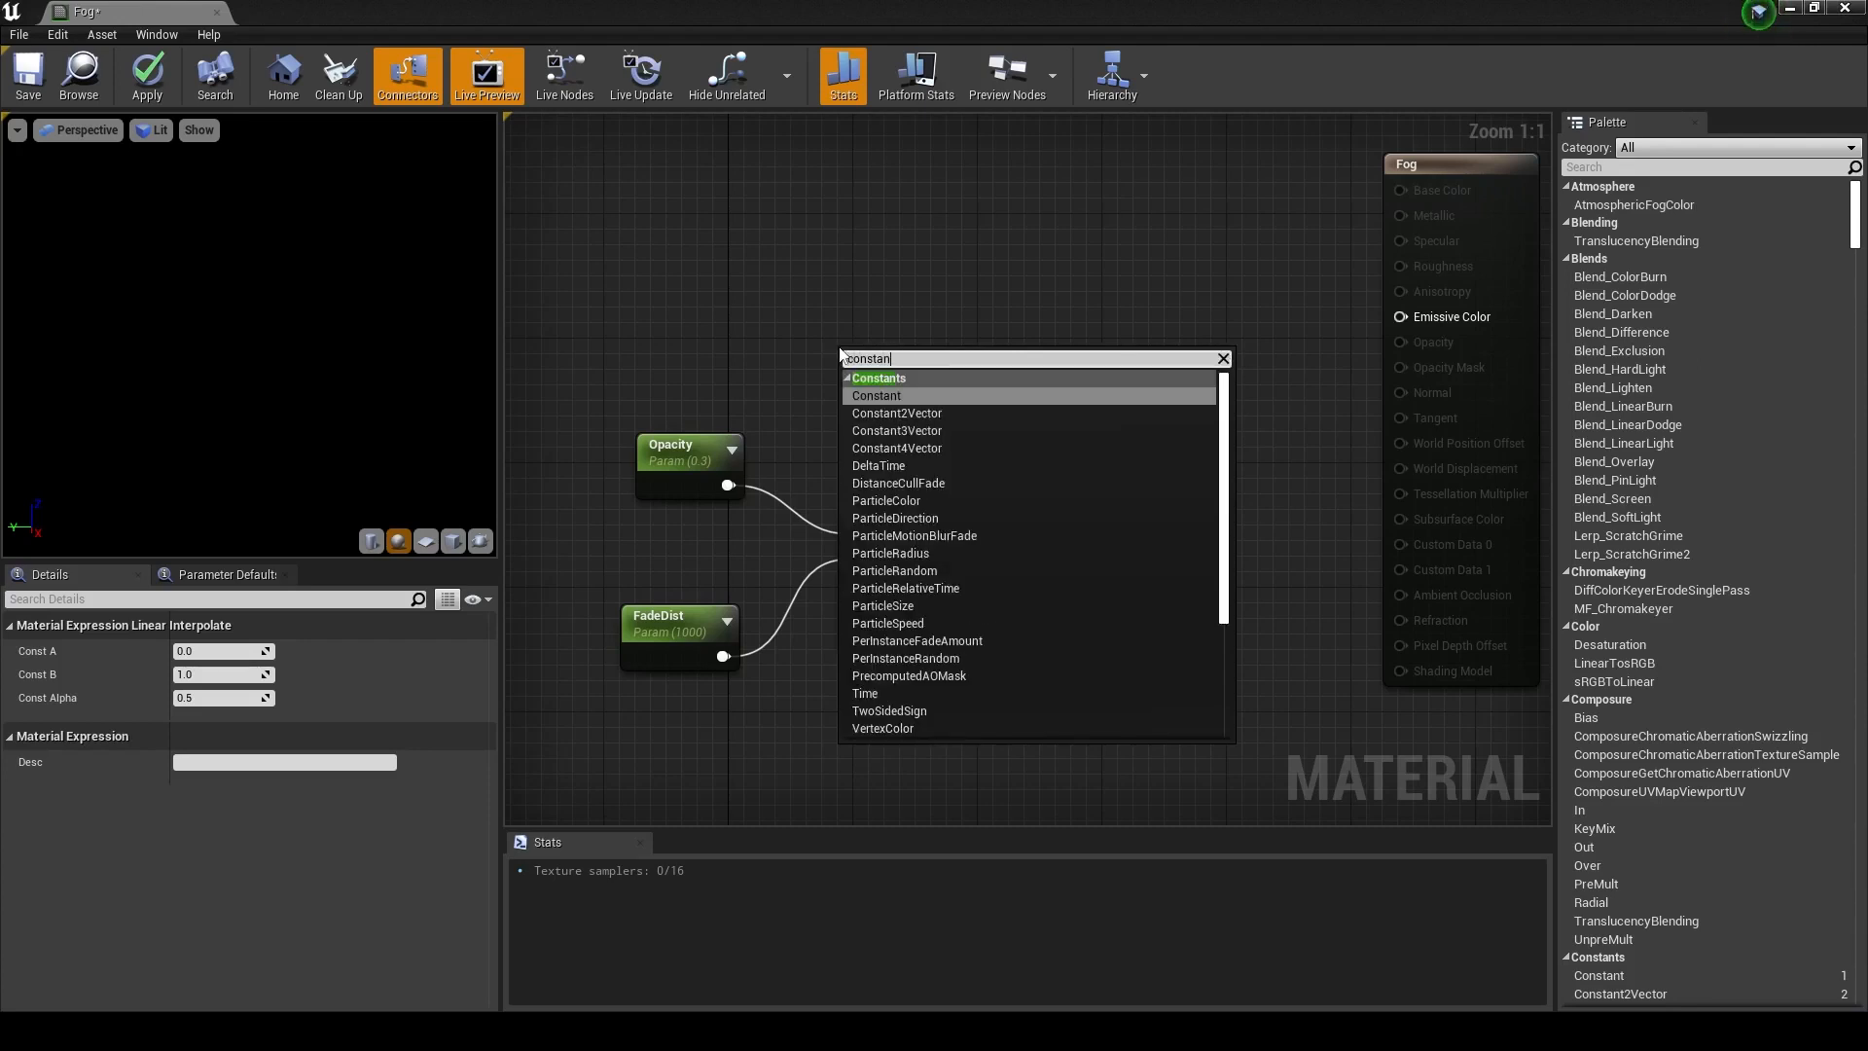
pyautogui.write('tan')
pyautogui.click(920, 446)
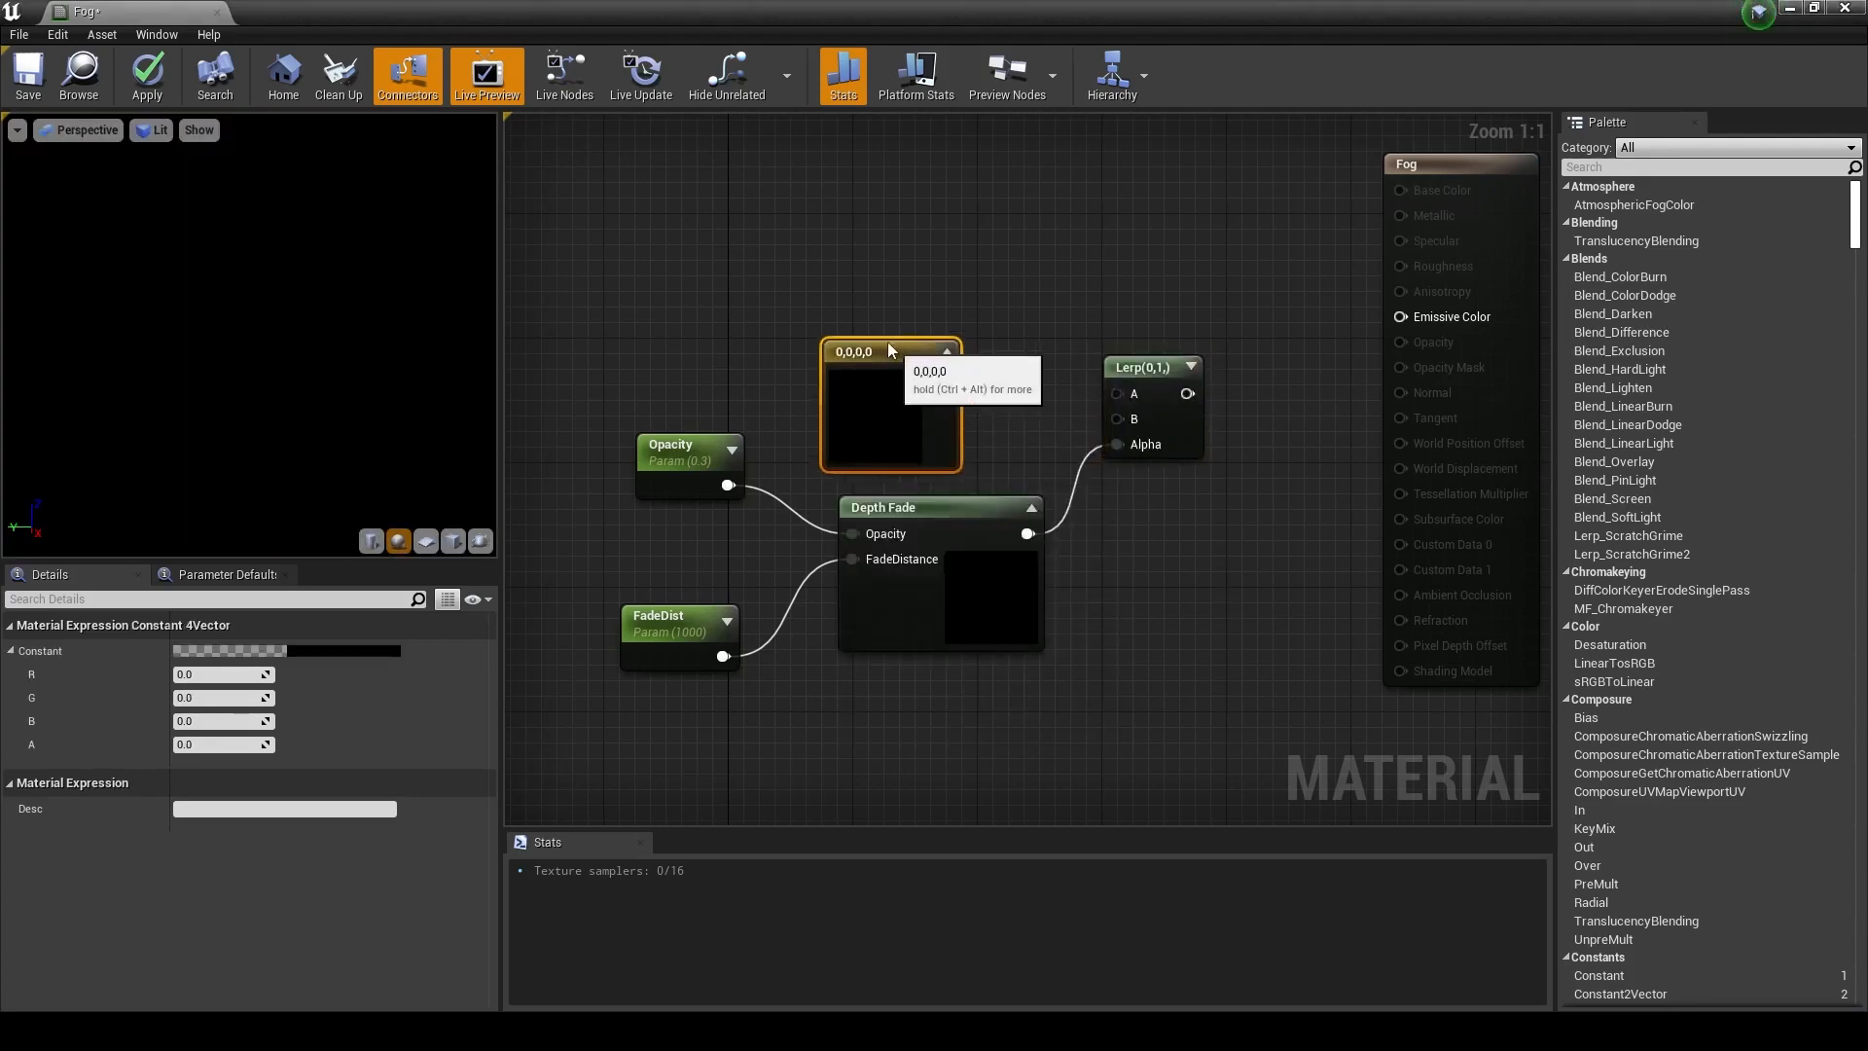
pyautogui.moveTo(888, 345); pyautogui.dragTo(874, 329)
pyautogui.click(335, 652)
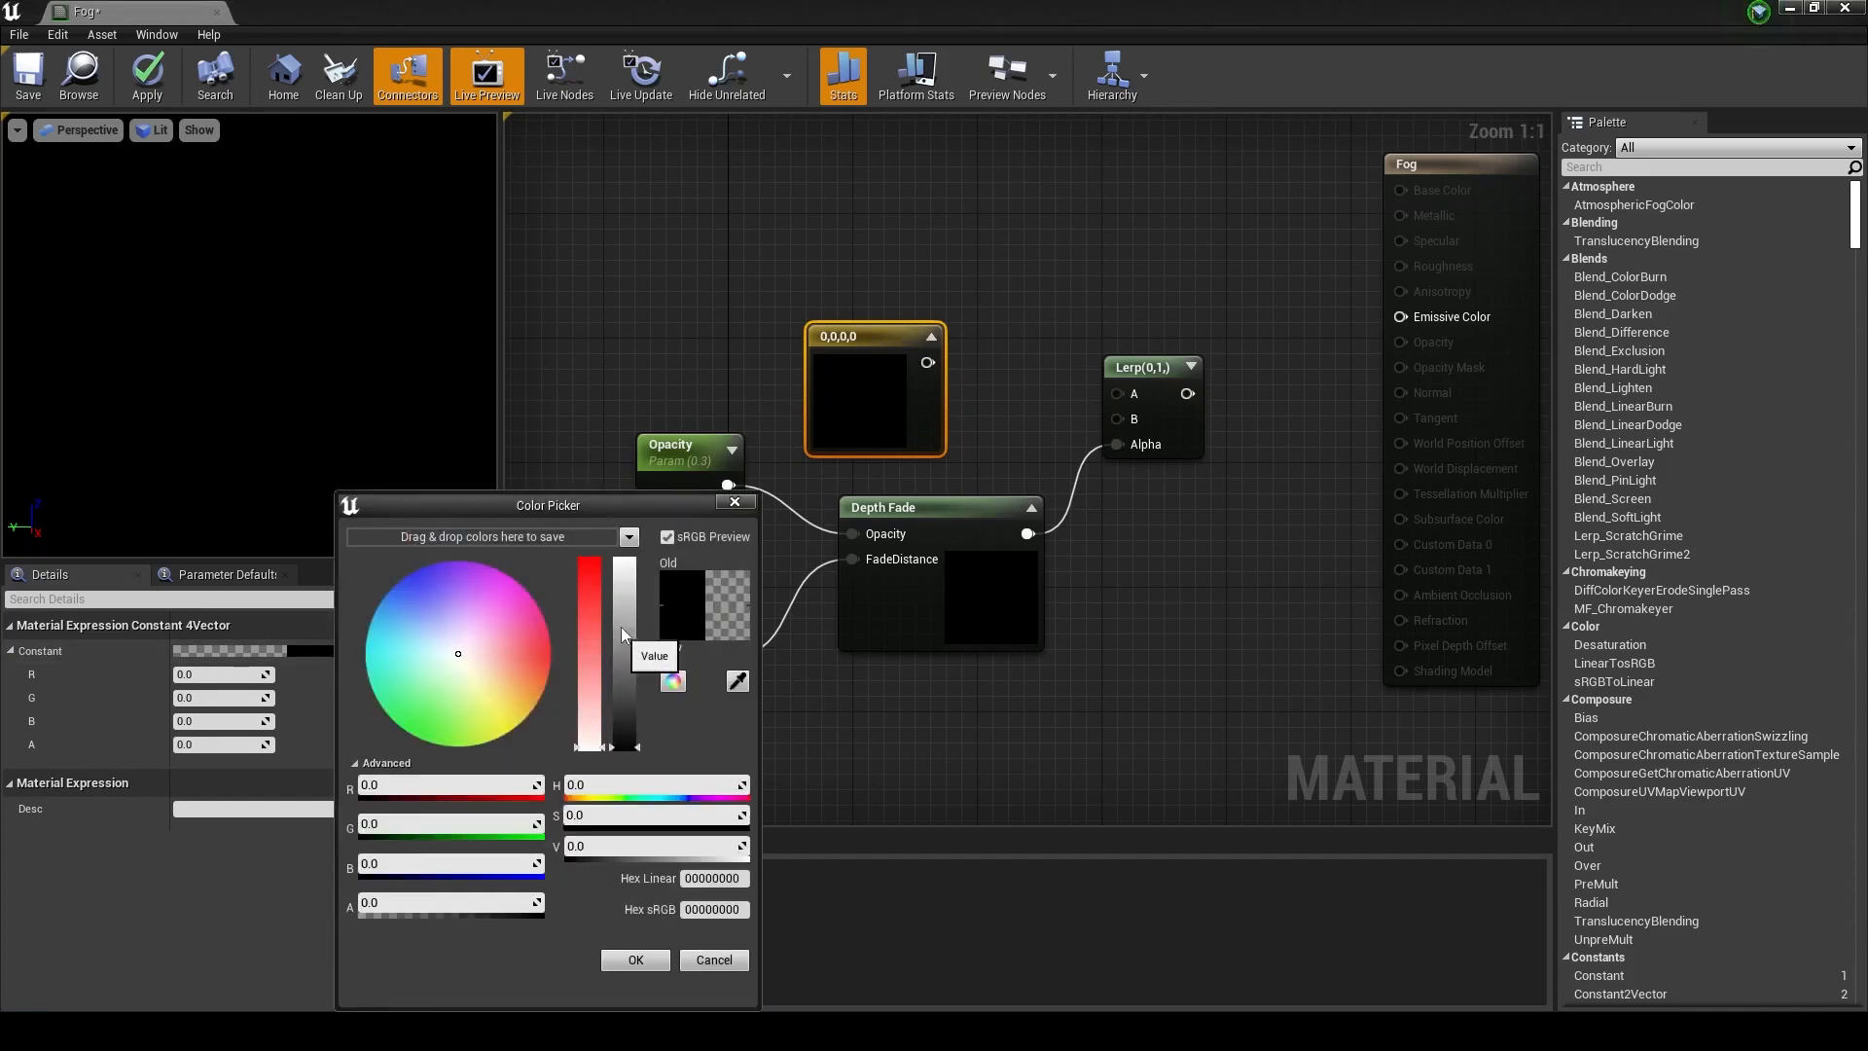
pyautogui.moveTo(622, 630); pyautogui.dragTo(626, 568)
pyautogui.click(635, 961)
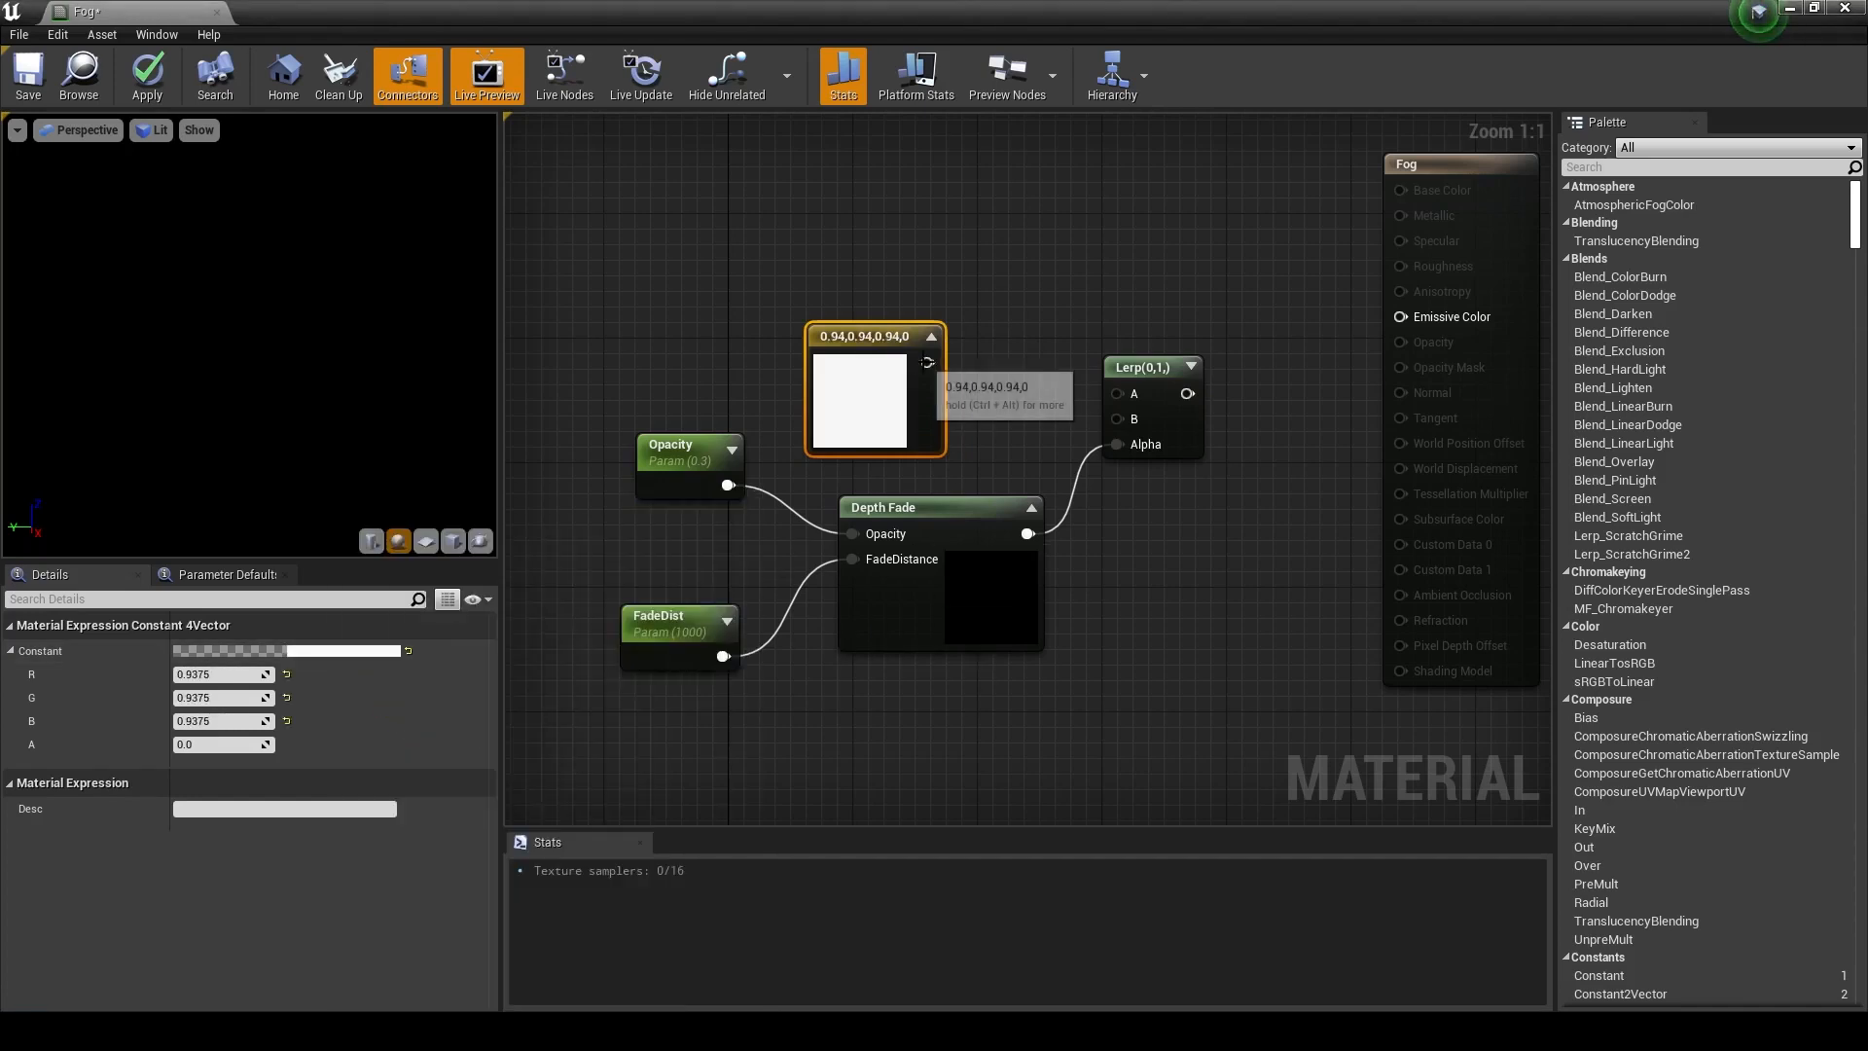
# Connect the near-white constant to the Lerp's B input and reposition both nodes for a clearer layout
pyautogui.moveTo(927, 362); pyautogui.dragTo(1120, 424)
pyautogui.moveTo(854, 351); pyautogui.dragTo(822, 335)
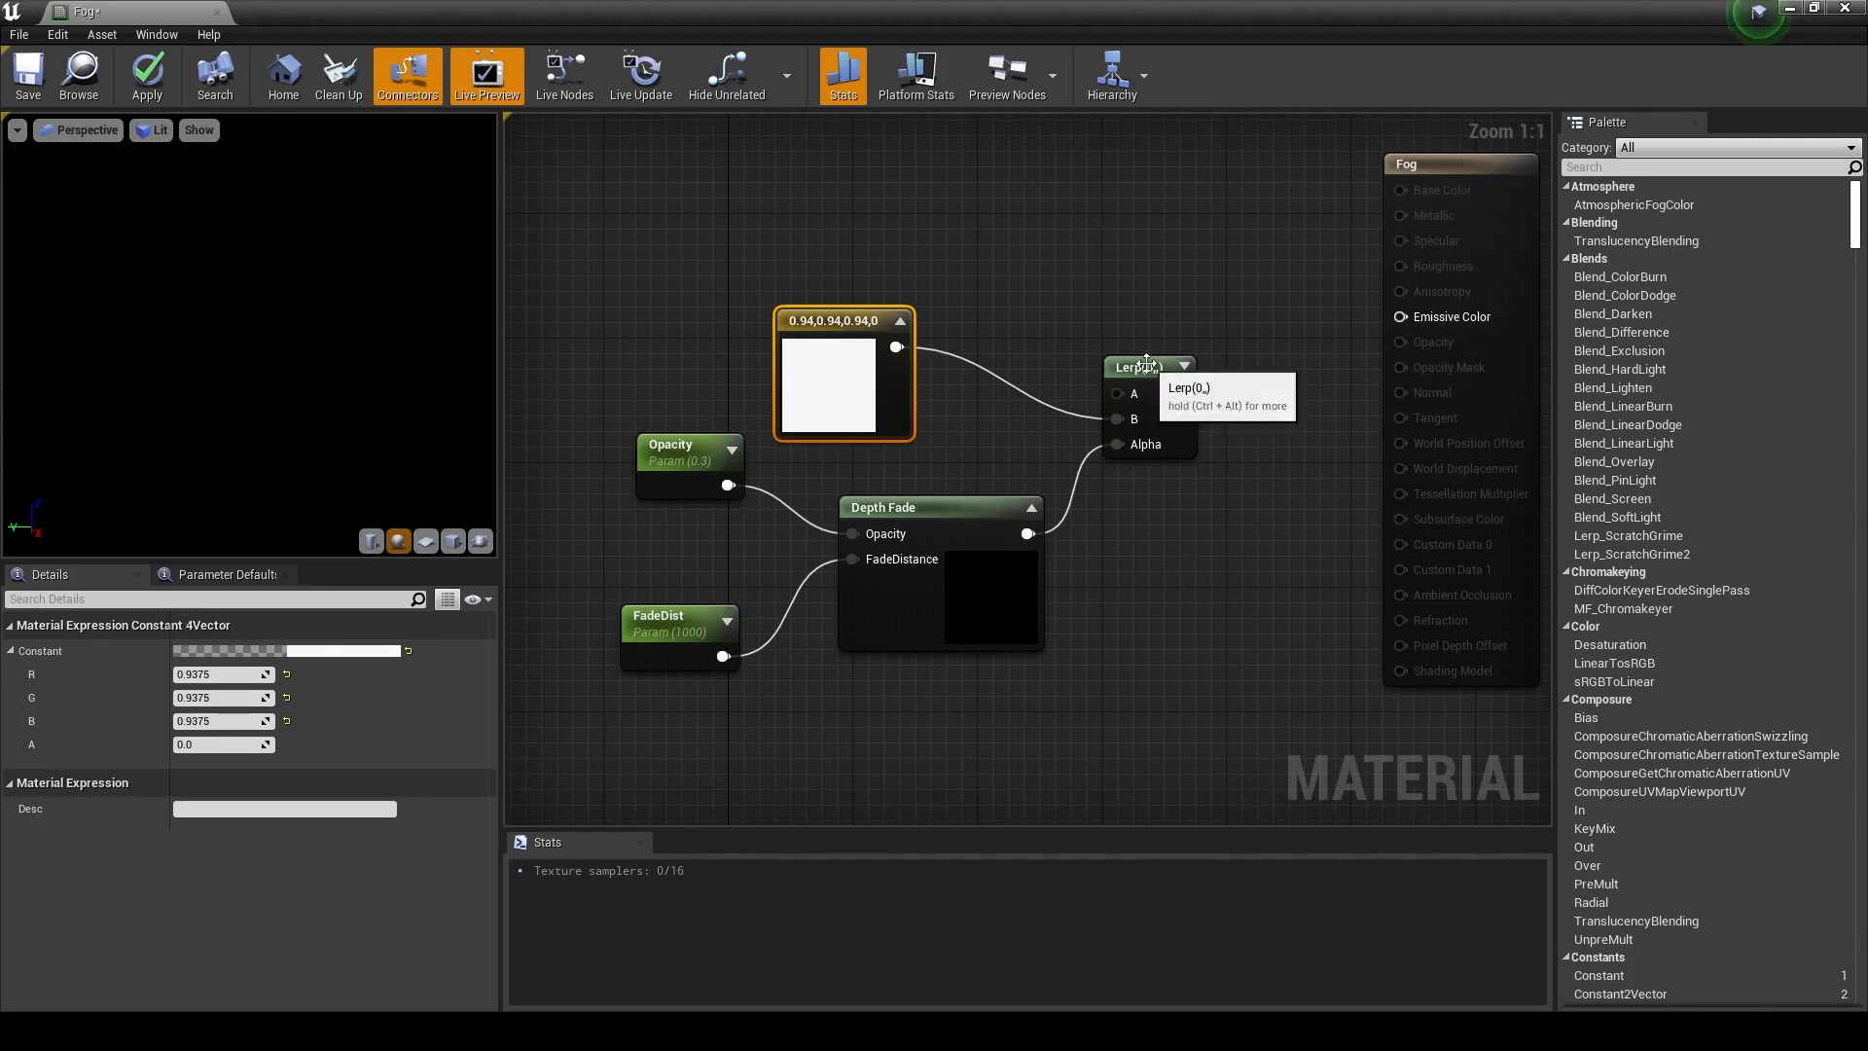
pyautogui.moveTo(1119, 388); pyautogui.dragTo(1132, 356)
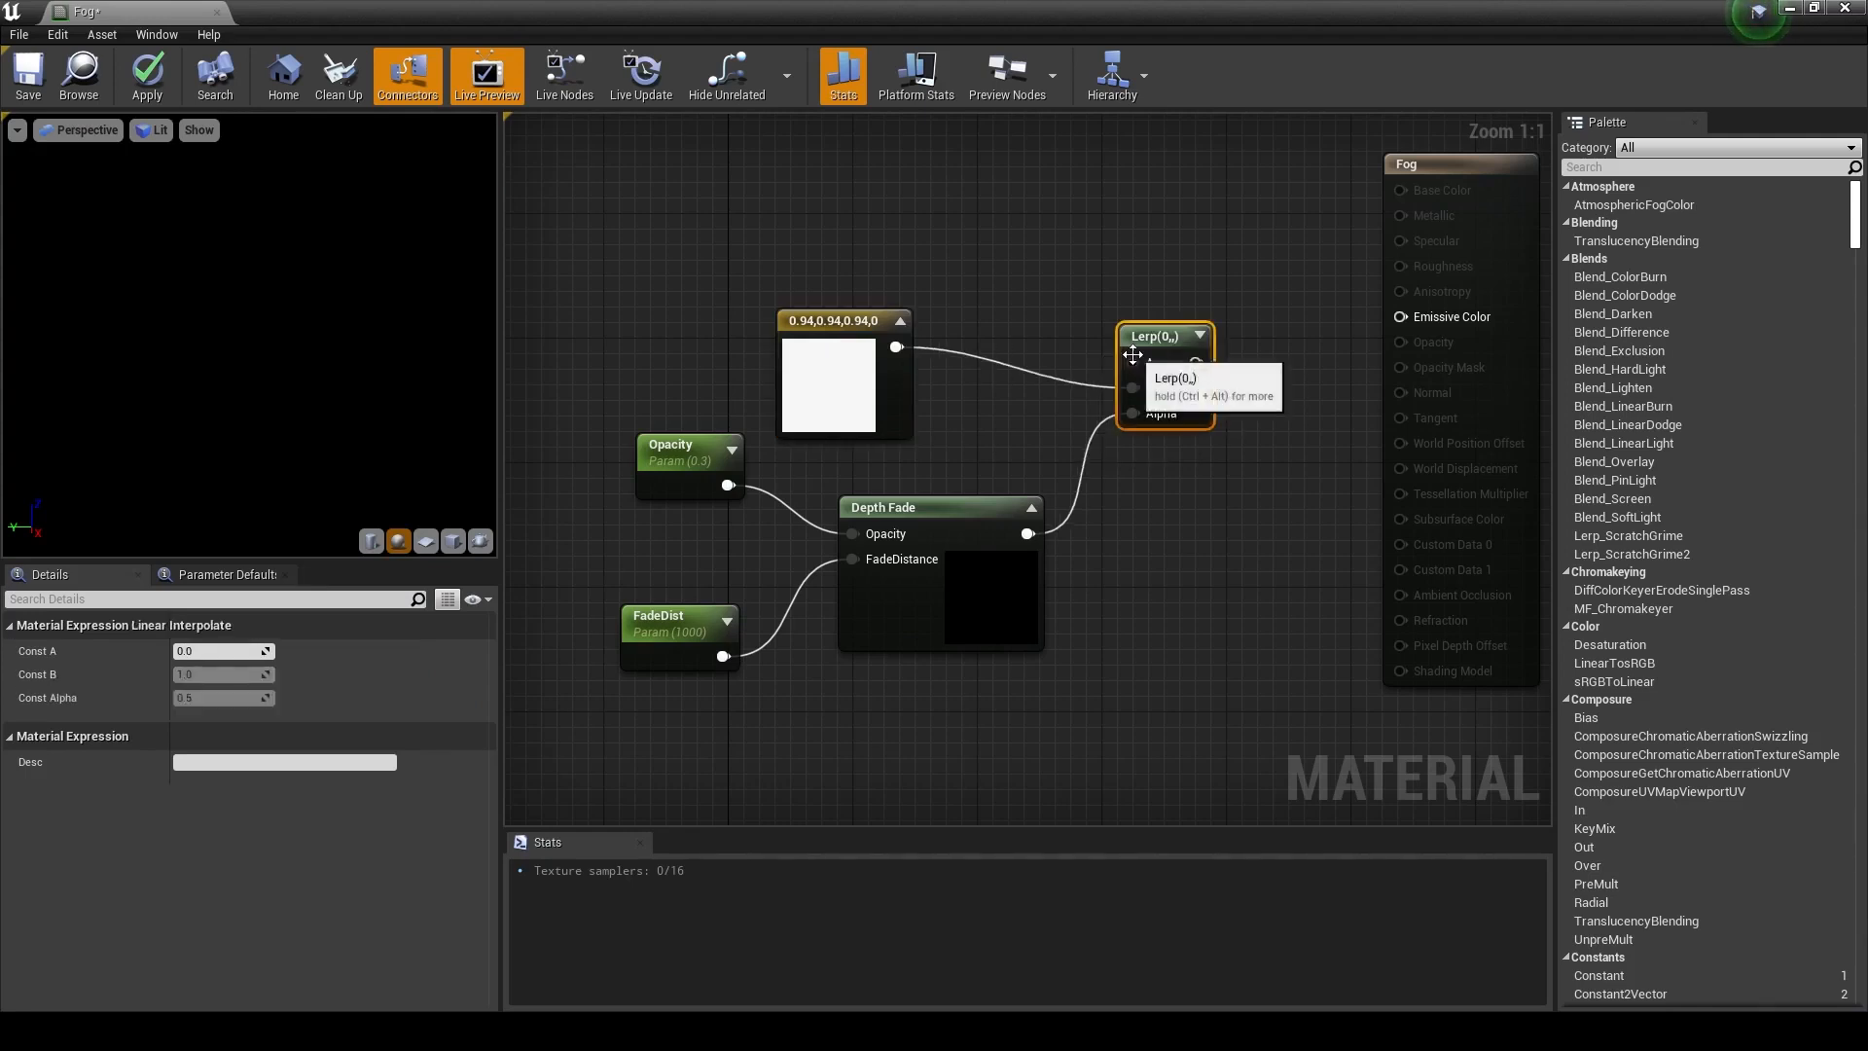
# Add a SceneTexture node above the colour constant and set its Scene Texture Id to PostProcessInput0
pyautogui.rightClick(914, 191)
pyautogui.write('scent')
pyautogui.press('BackSpace')
pyautogui.write('ete')
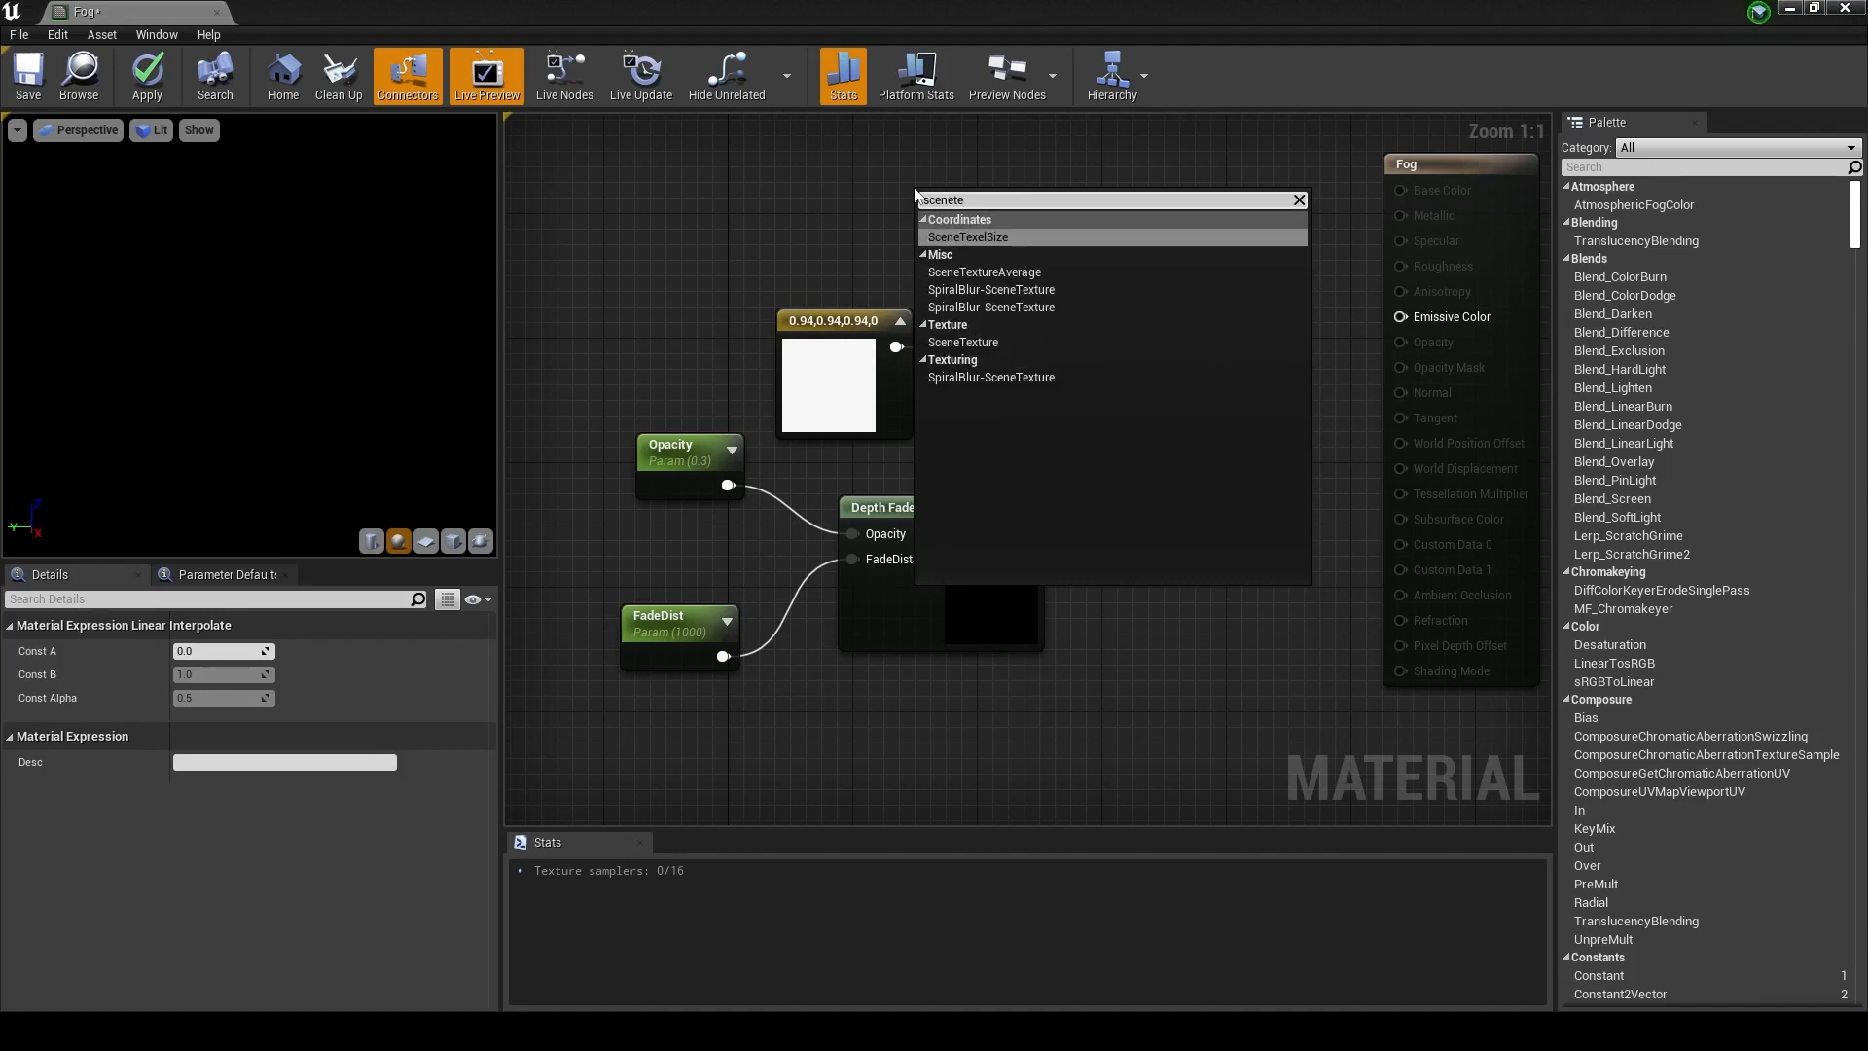
pyautogui.click(963, 341)
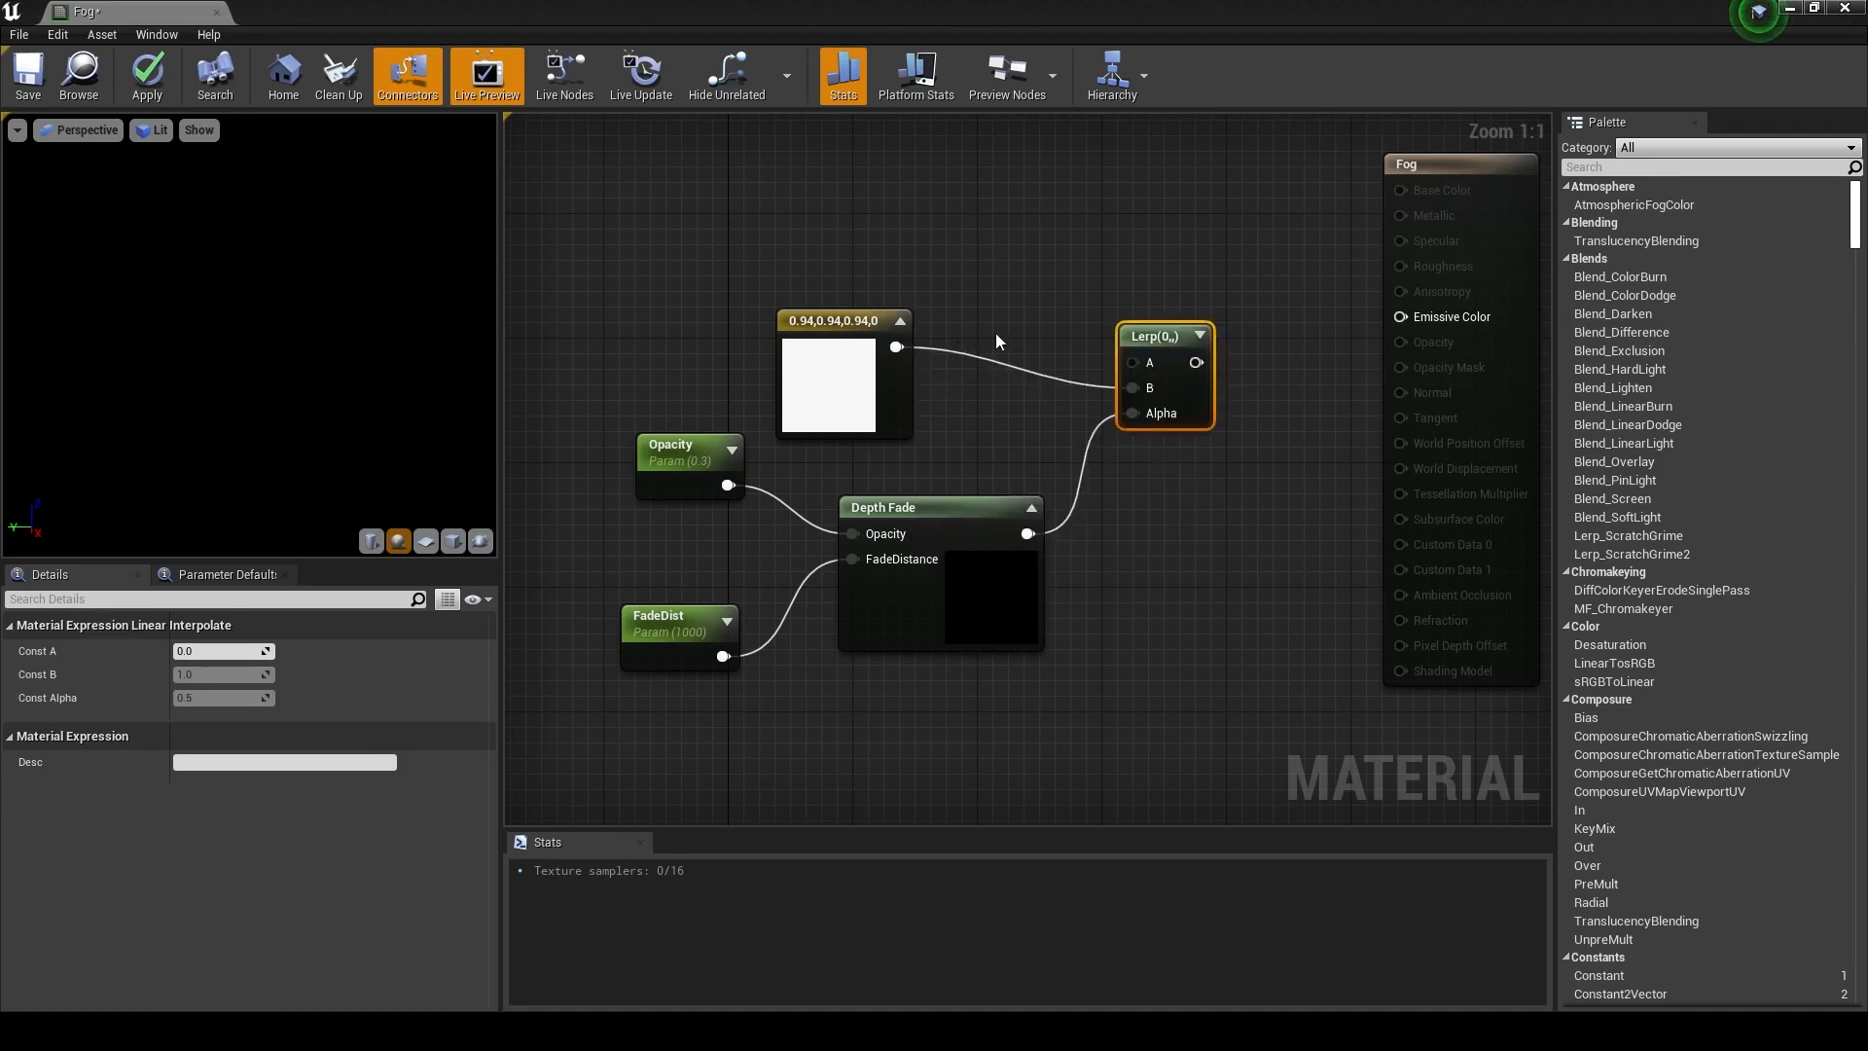
pyautogui.moveTo(1005, 256); pyautogui.dragTo(930, 236)
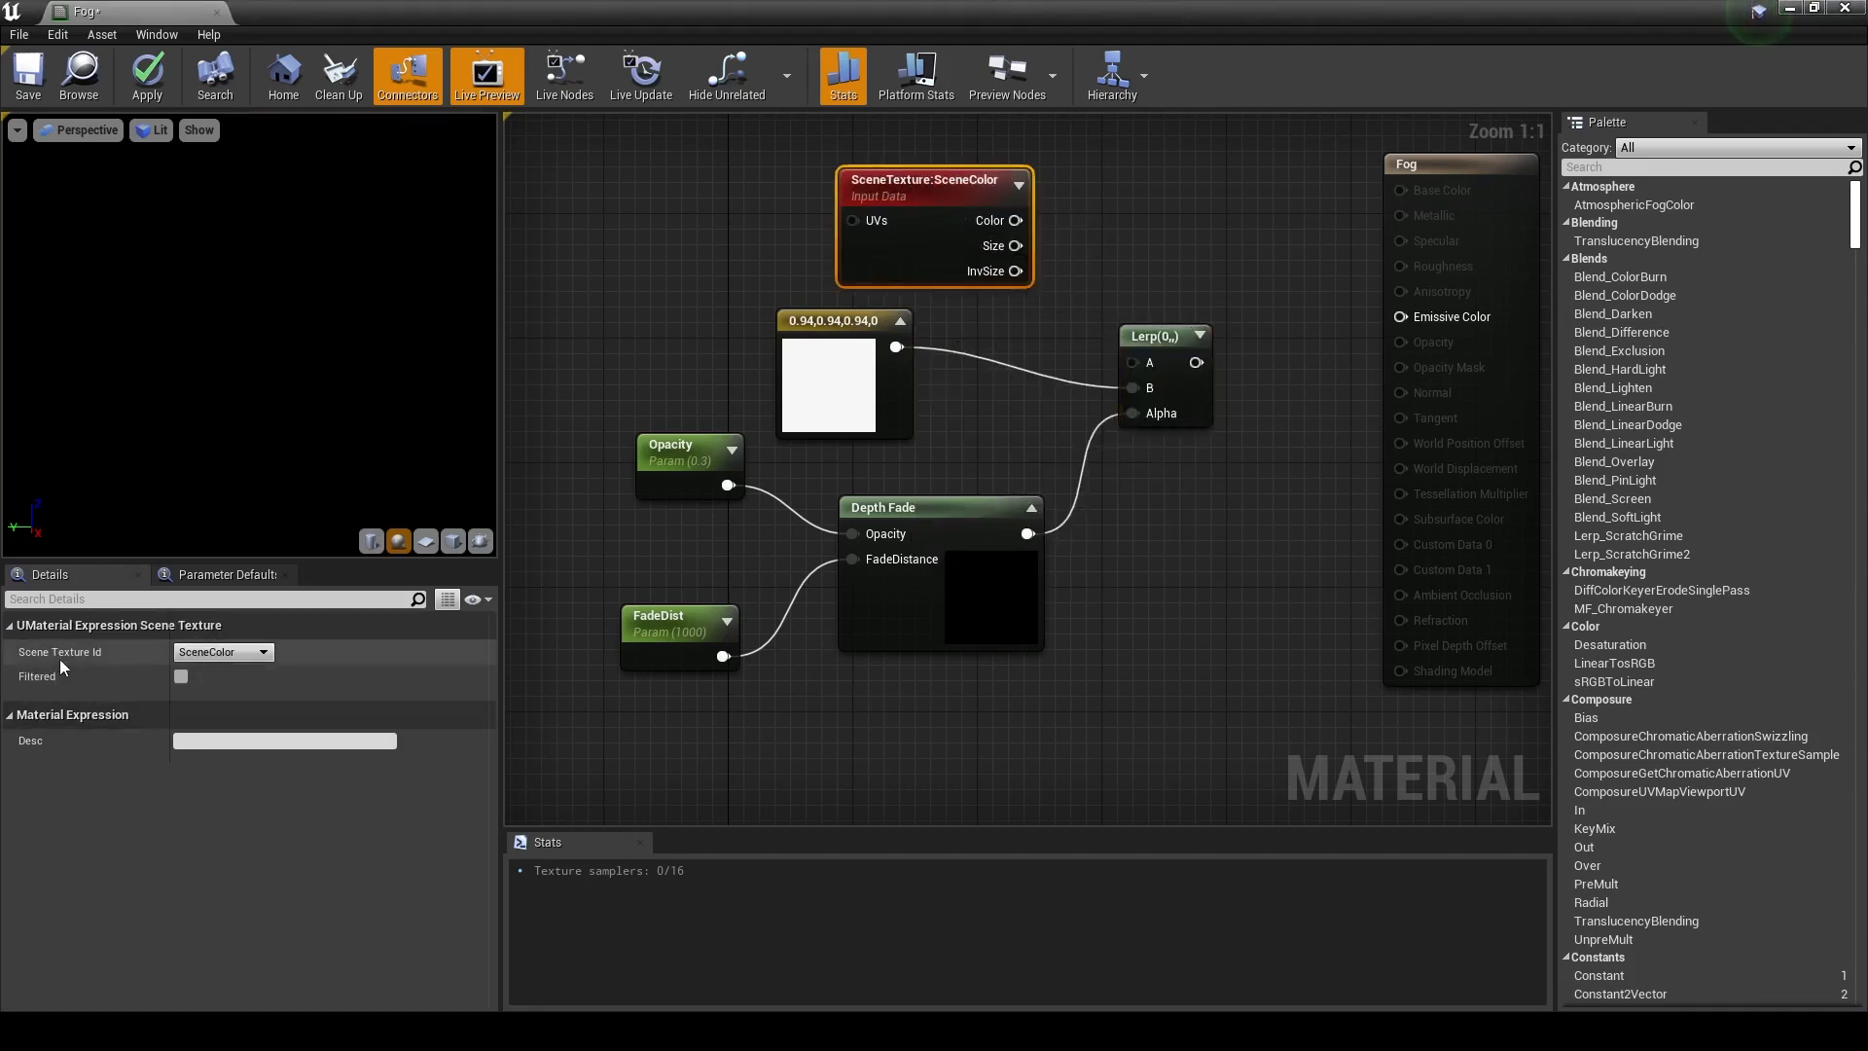
pyautogui.click(224, 653)
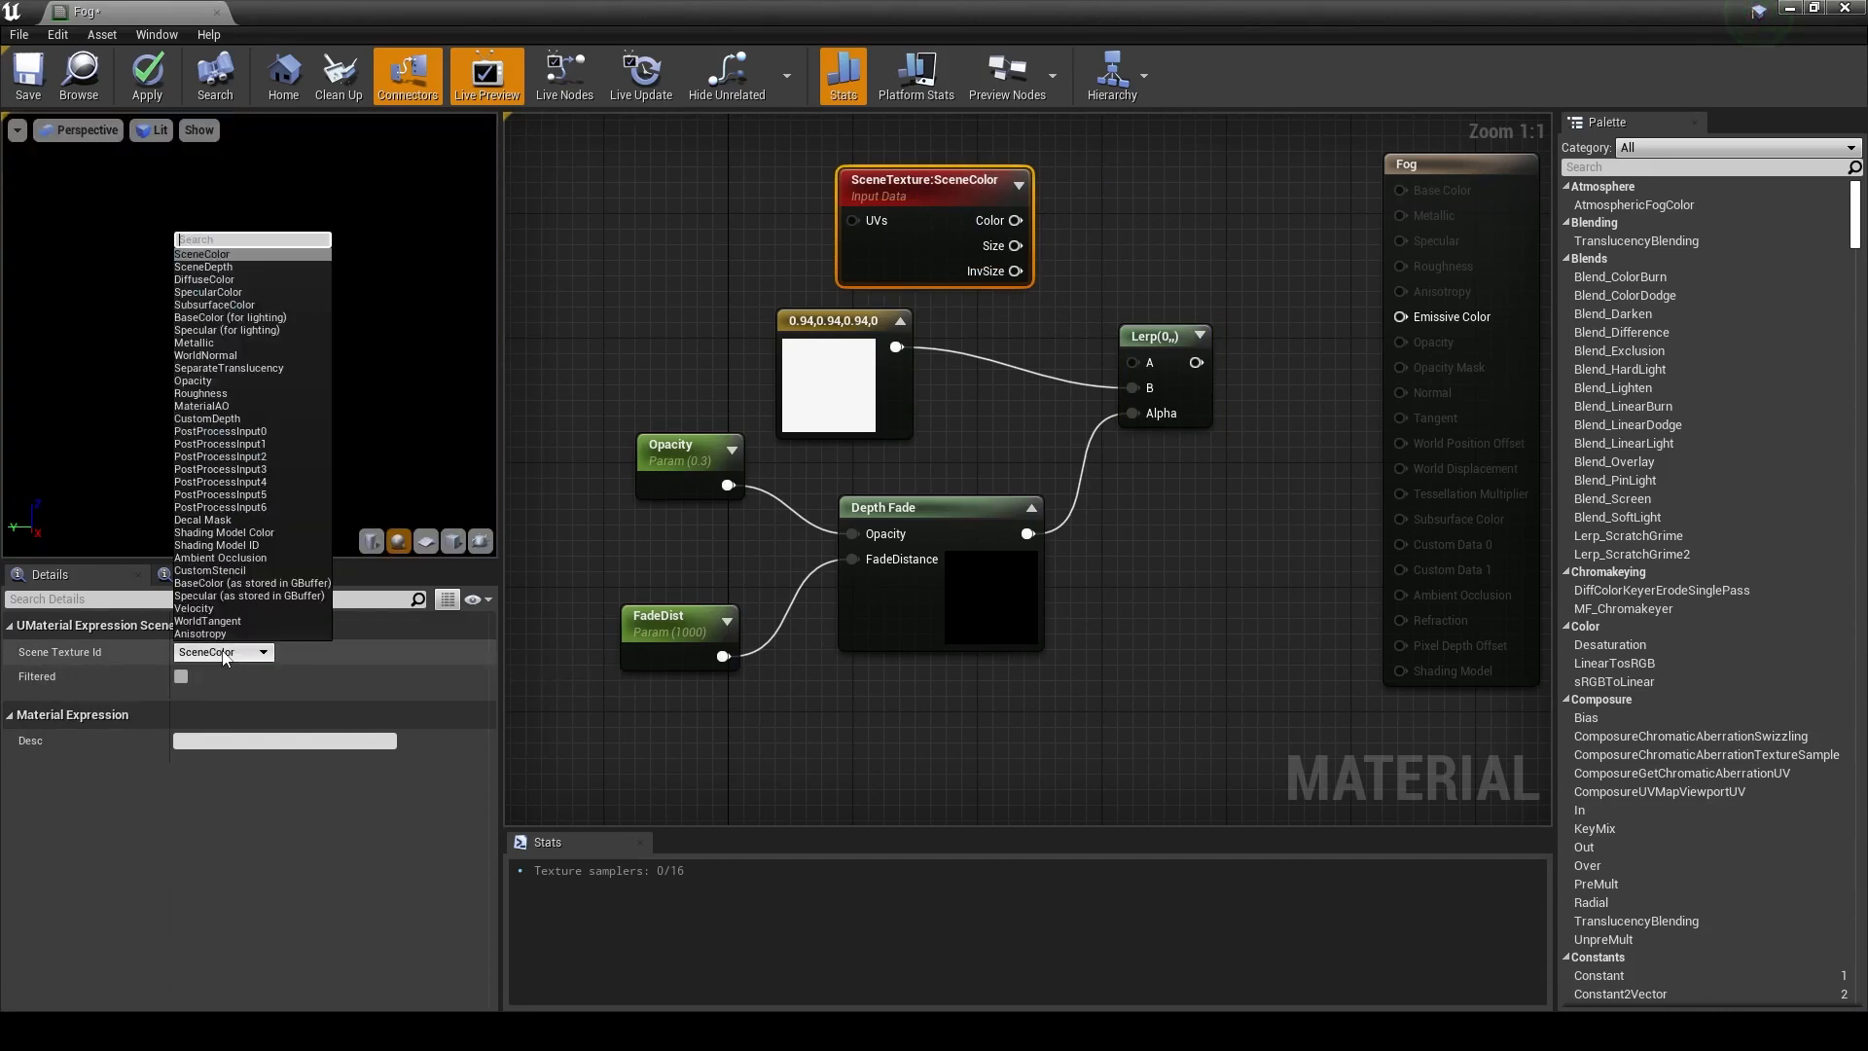
pyautogui.click(249, 434)
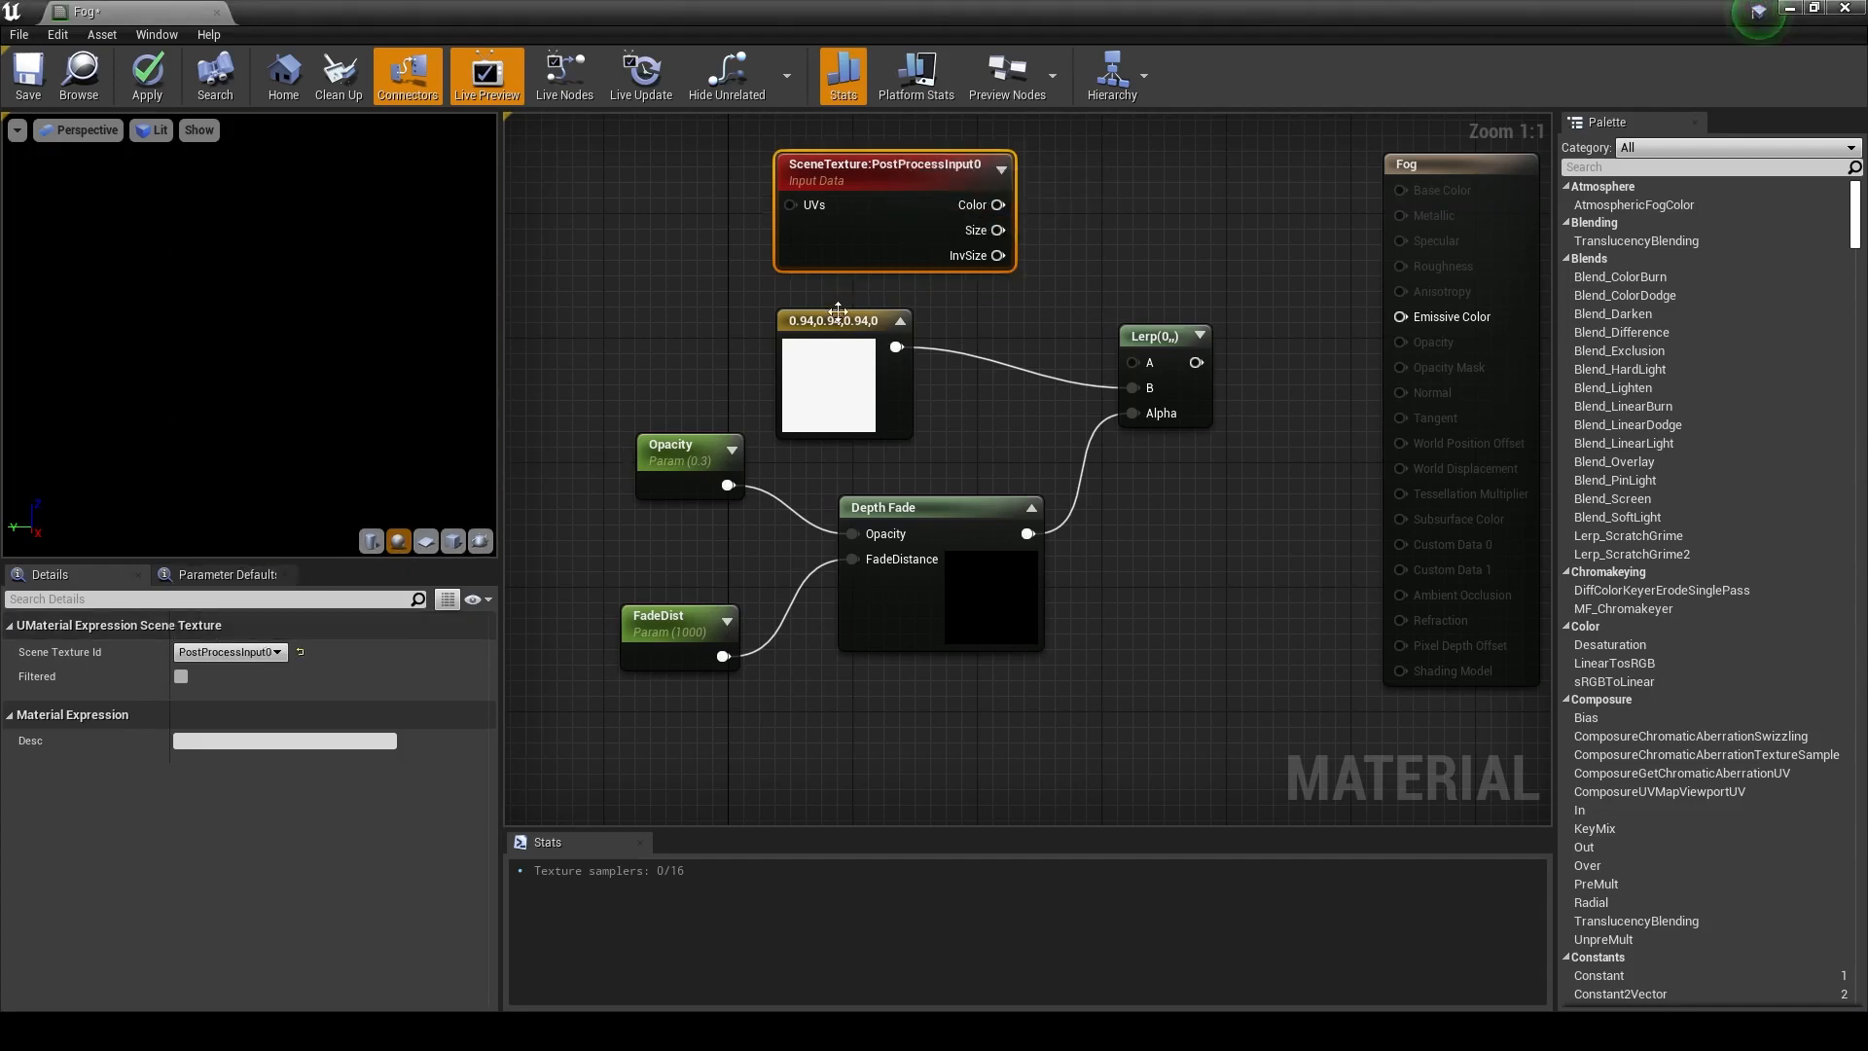
# Shift the SceneTexture node slightly left and connect its Color output to the Lerp's A input
pyautogui.click(837, 316)
pyautogui.click(884, 178)
pyautogui.moveTo(884, 178); pyautogui.dragTo(852, 177)
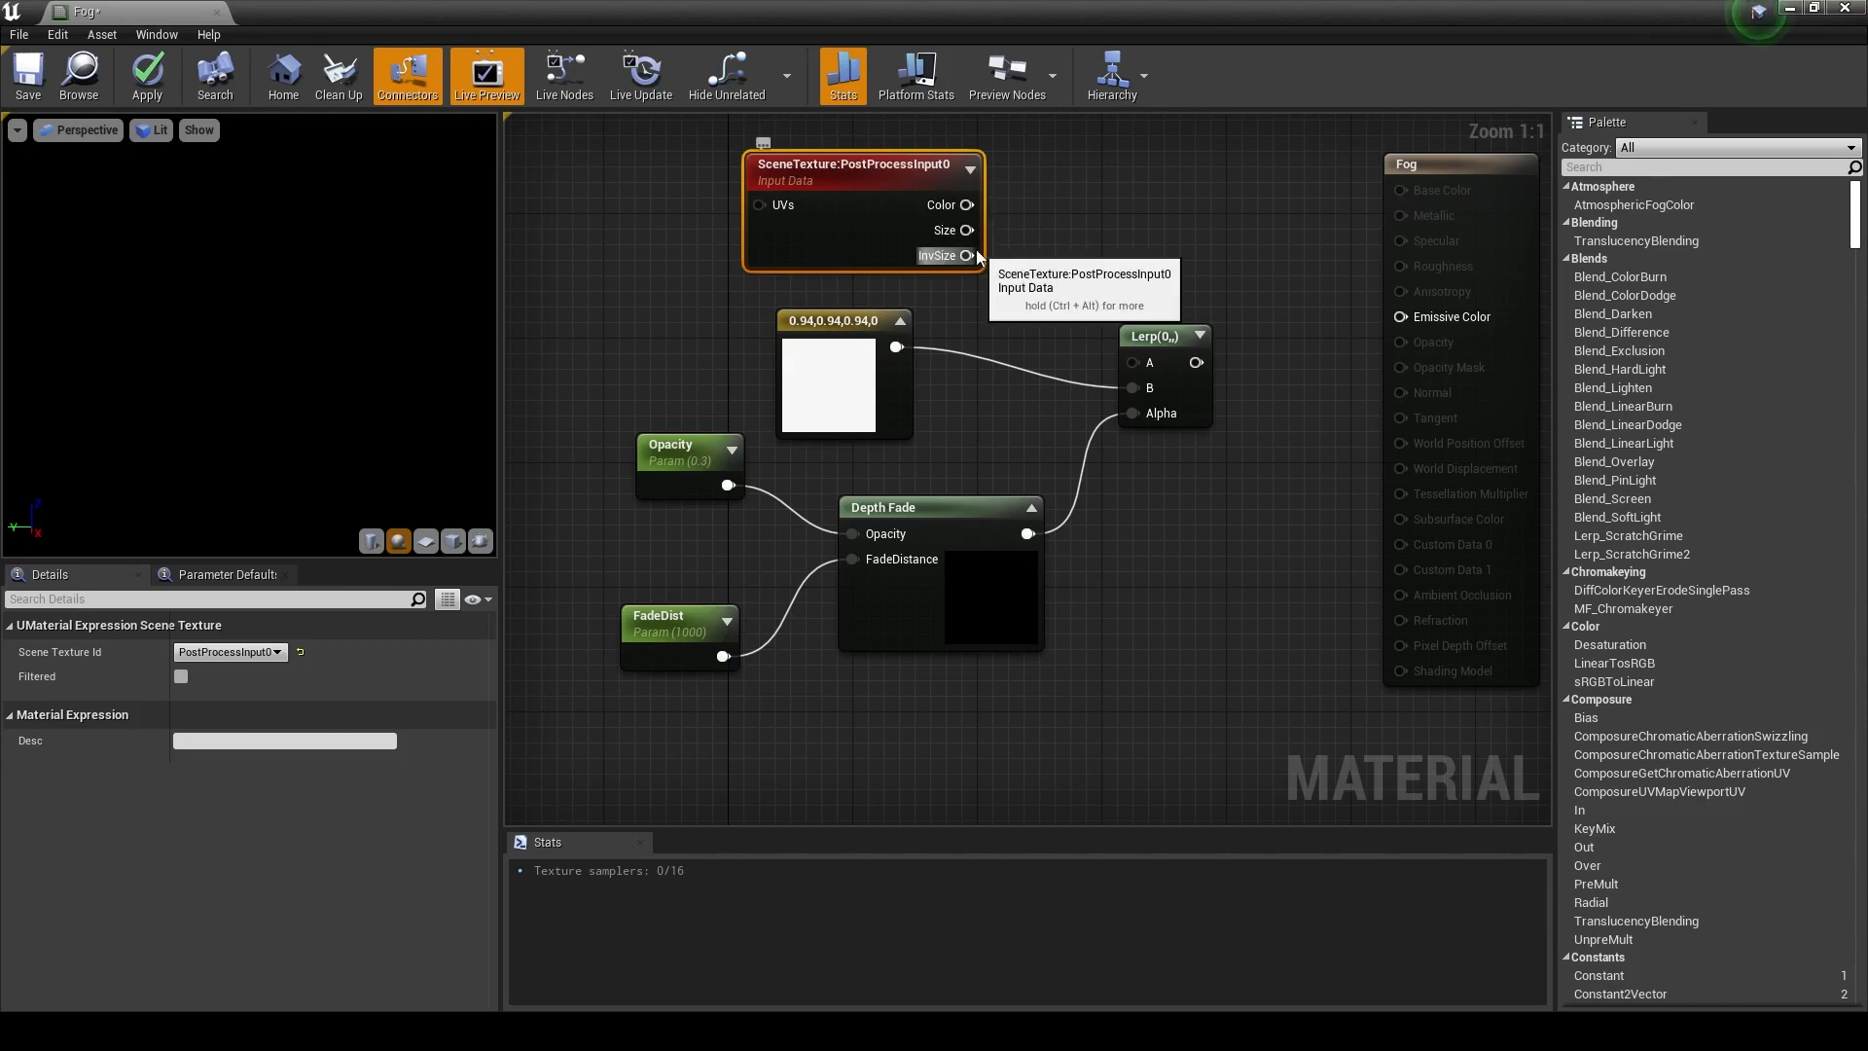
pyautogui.moveTo(966, 204); pyautogui.dragTo(1129, 365)
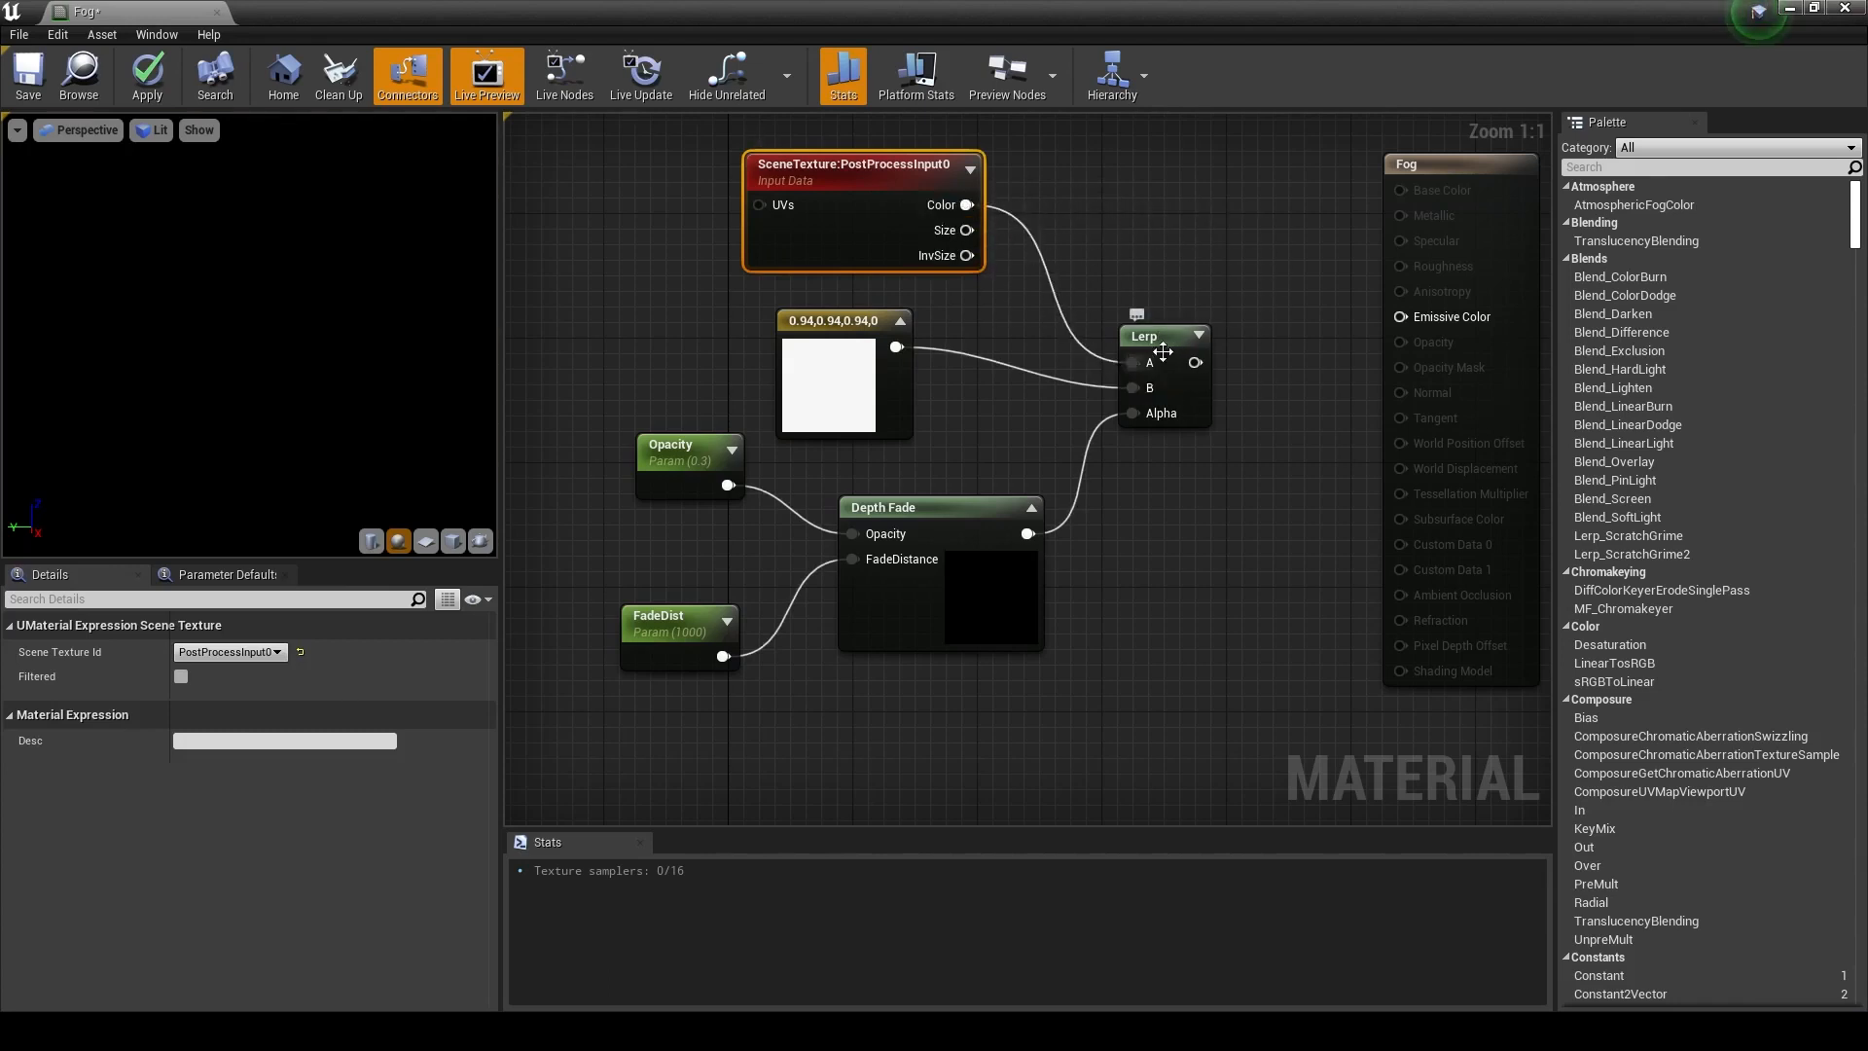
# Review the Lerp, SceneTexture, colour constant and Depth Fade nodes, and nudge the Opacity parameter node slightly left
pyautogui.click(1154, 337)
pyautogui.click(846, 175)
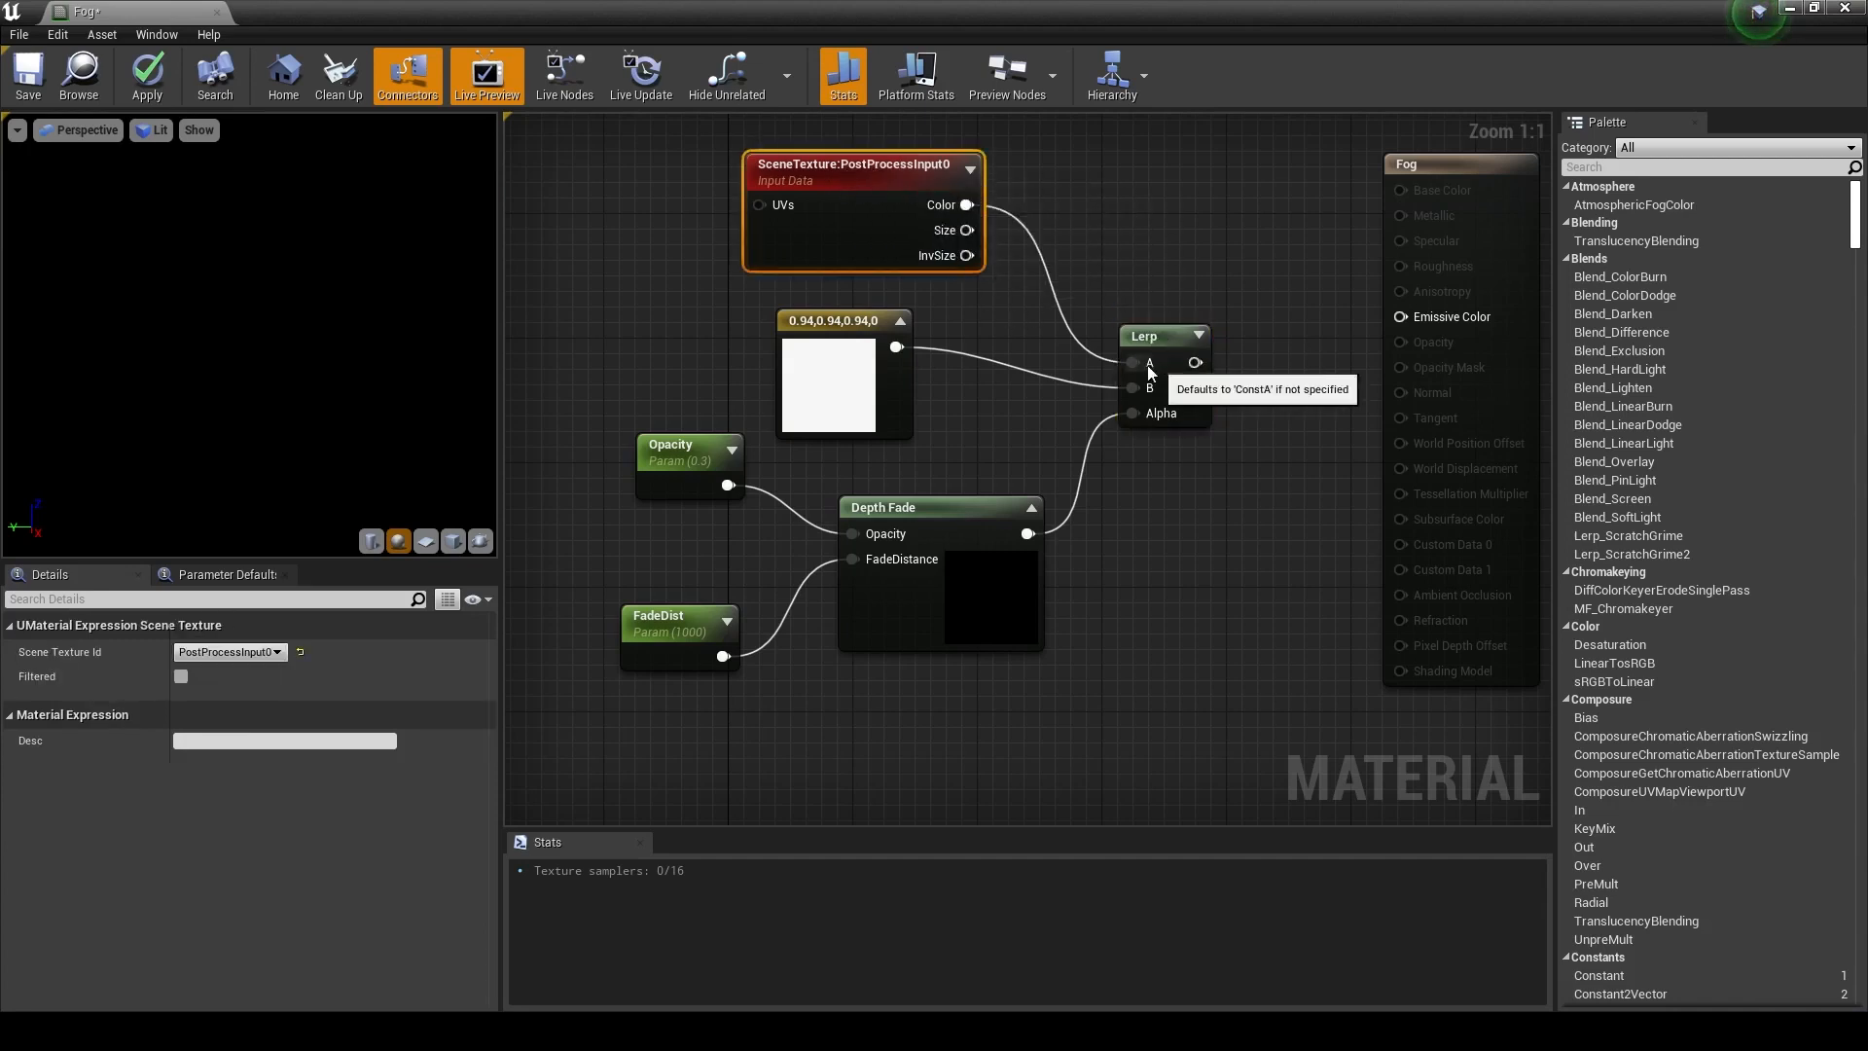
pyautogui.click(798, 321)
pyautogui.moveTo(845, 329); pyautogui.dragTo(839, 329)
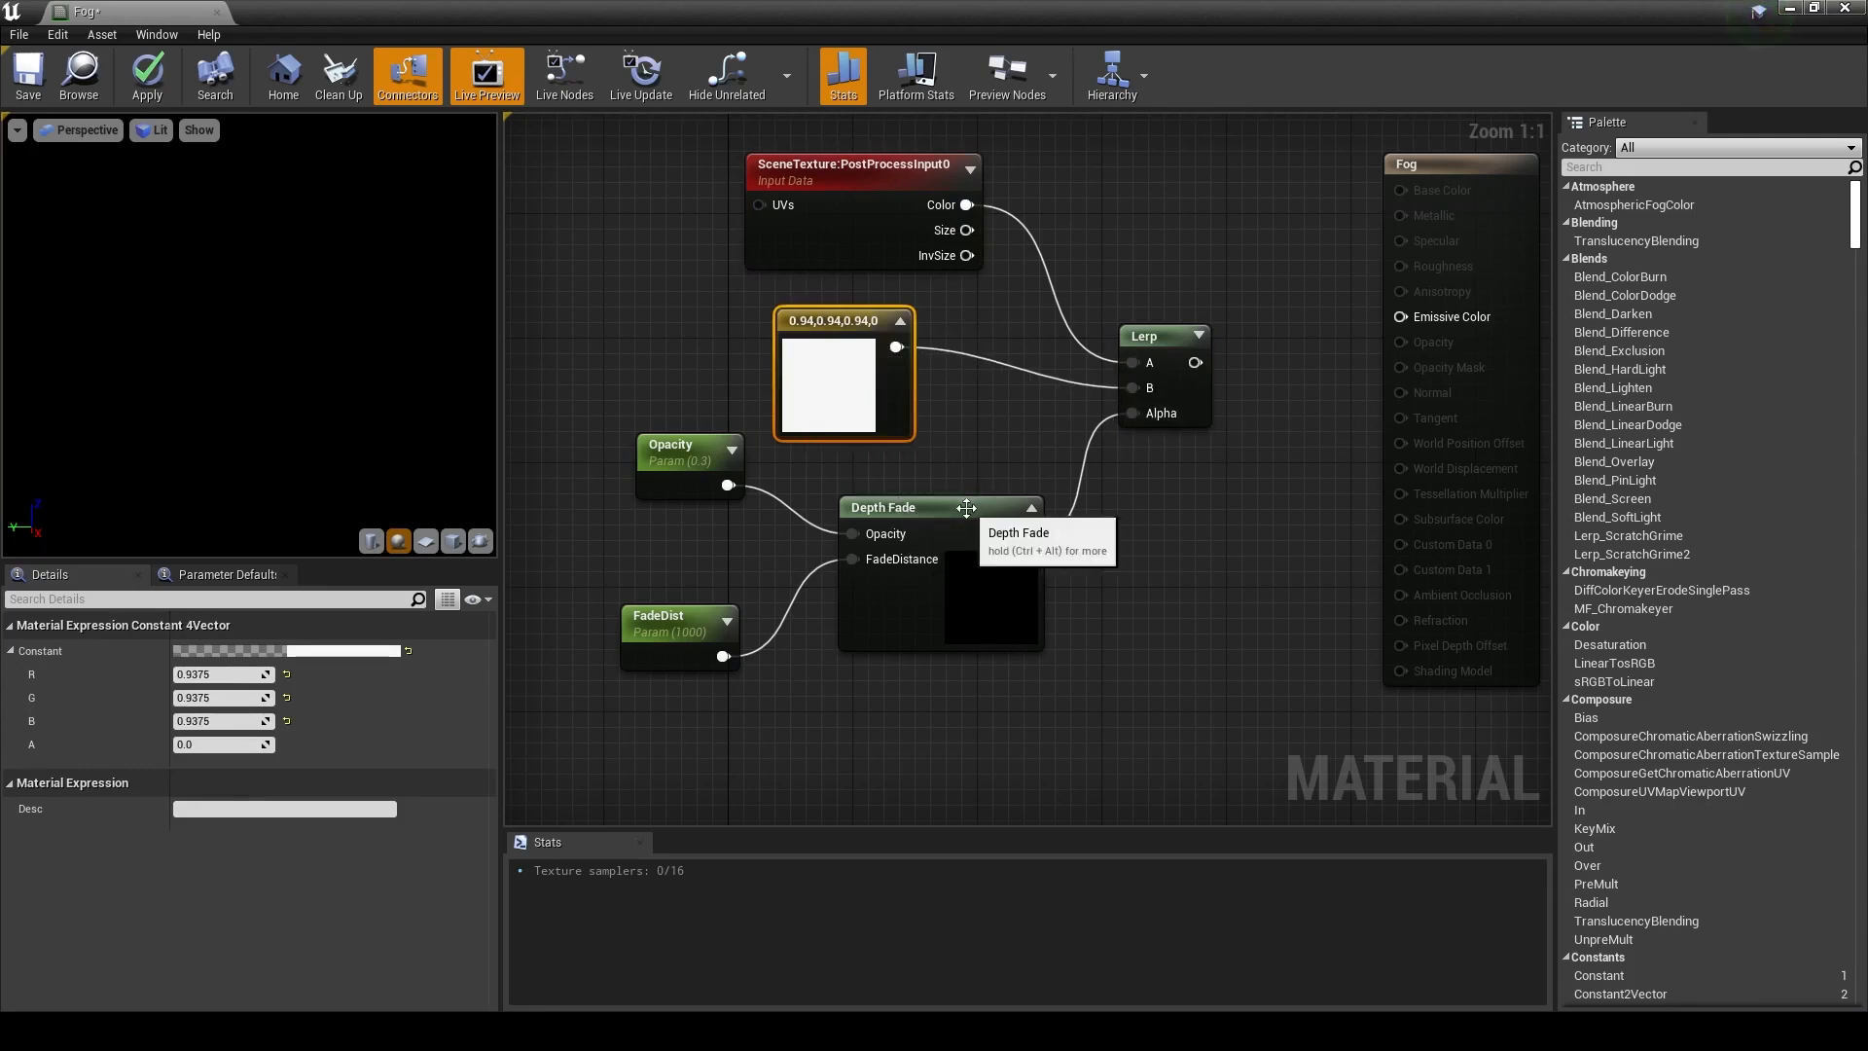
pyautogui.click(978, 499)
pyautogui.moveTo(692, 457); pyautogui.dragTo(677, 459)
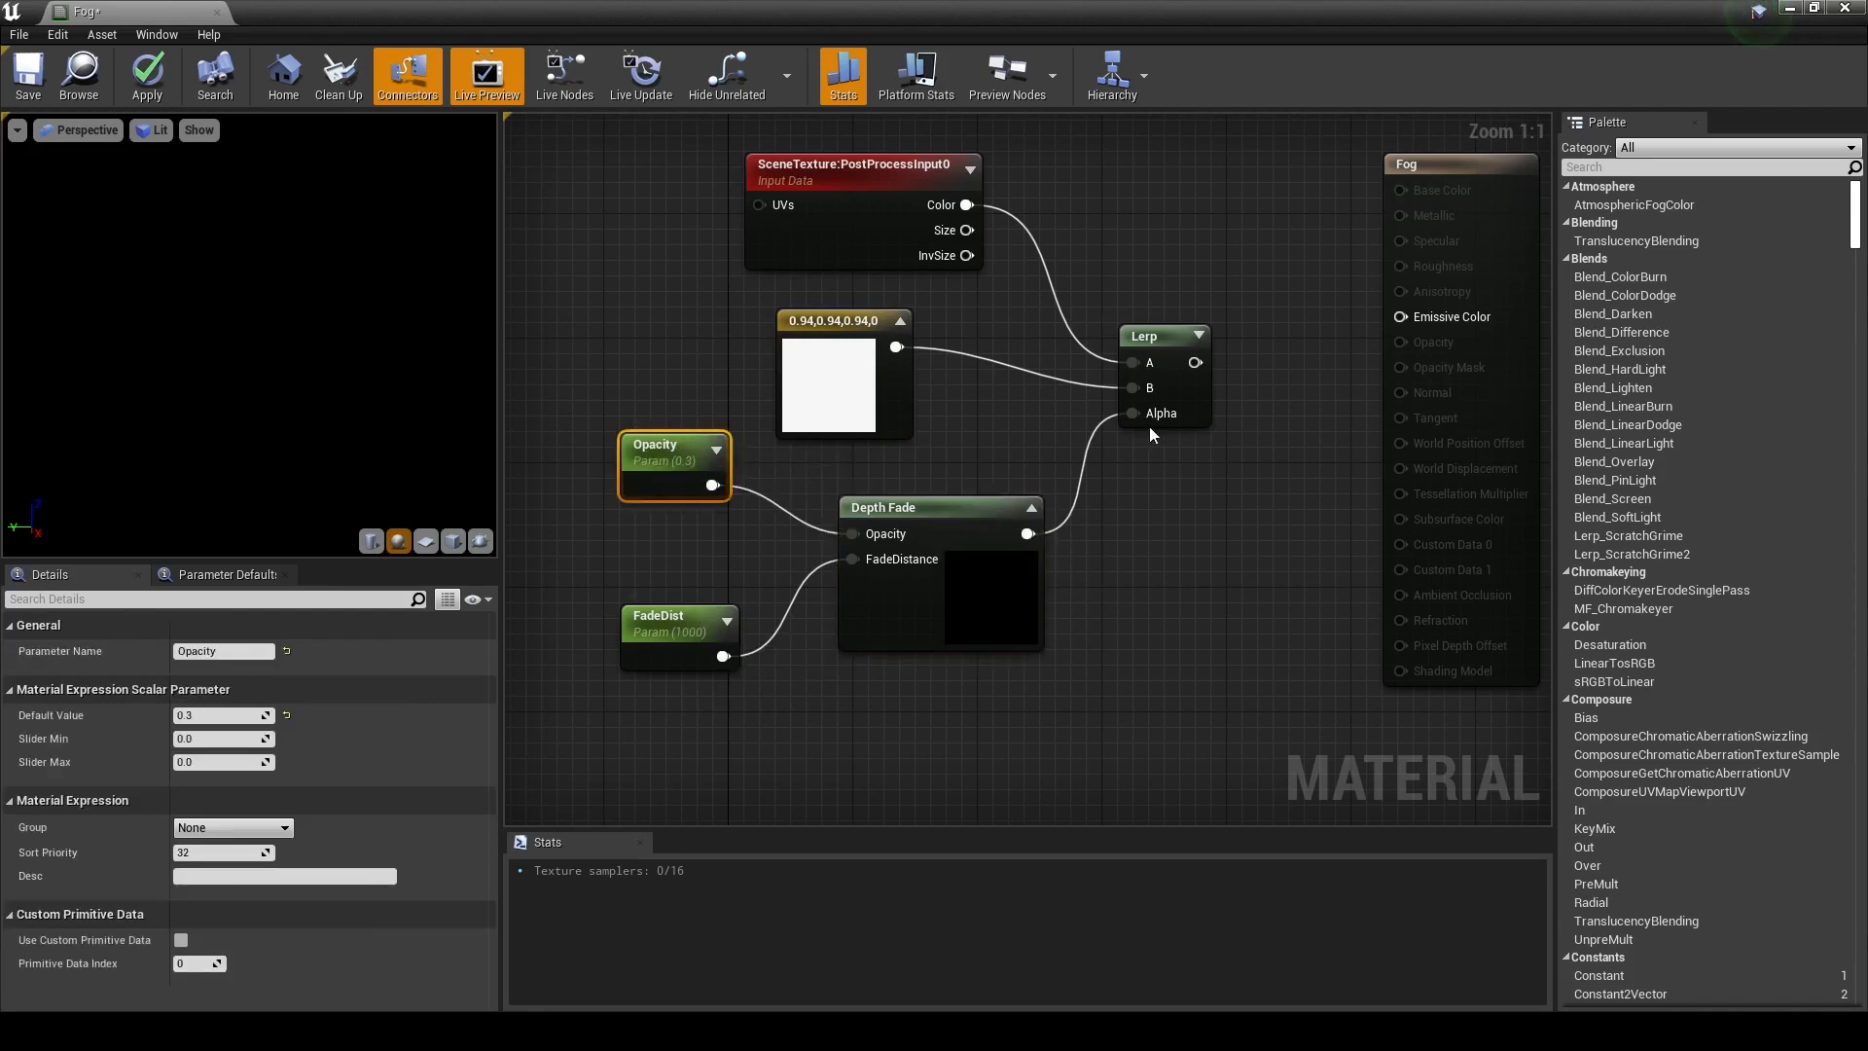
# Connect the Lerp's output to the Fog material's Emissive Color input and save the material
pyautogui.moveTo(1195, 362); pyautogui.dragTo(1404, 322)
pyautogui.click(31, 78)
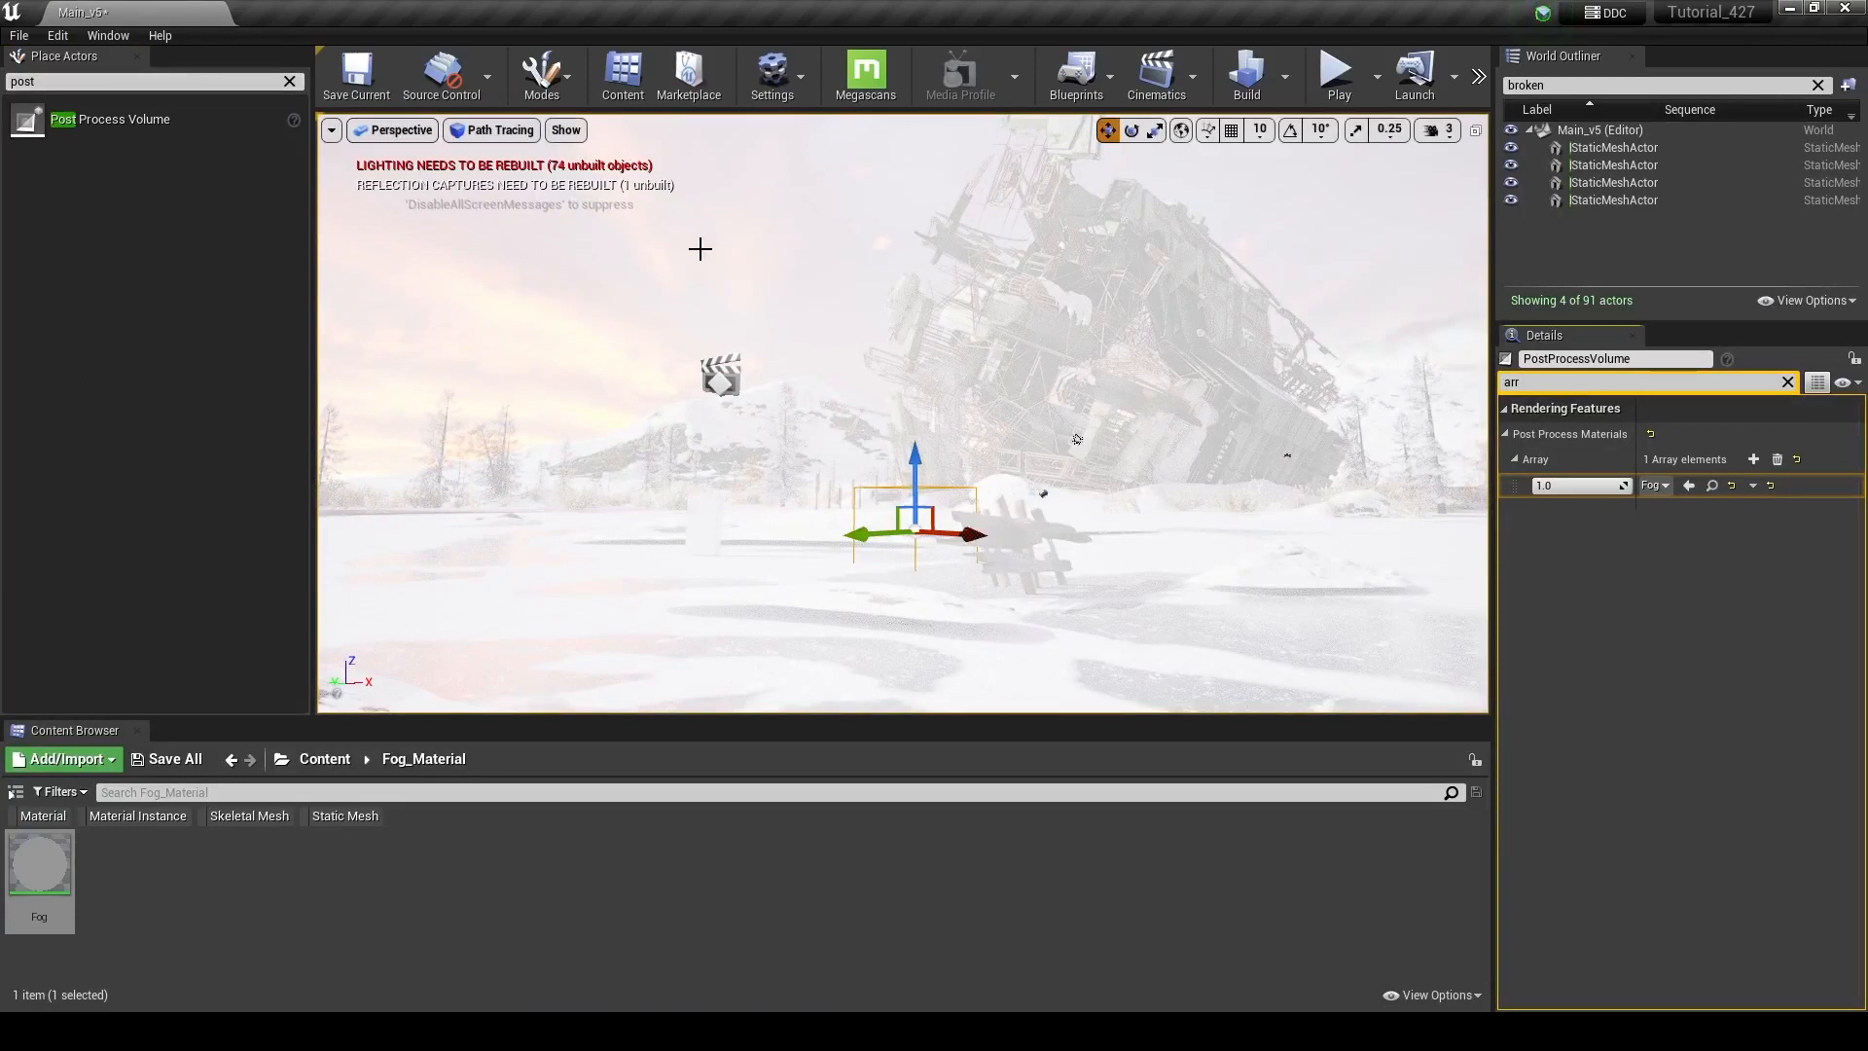
# Clear the volume's details filter, reopen the Fog material and apply a FadeDist default value of 150000
pyautogui.click(1788, 384)
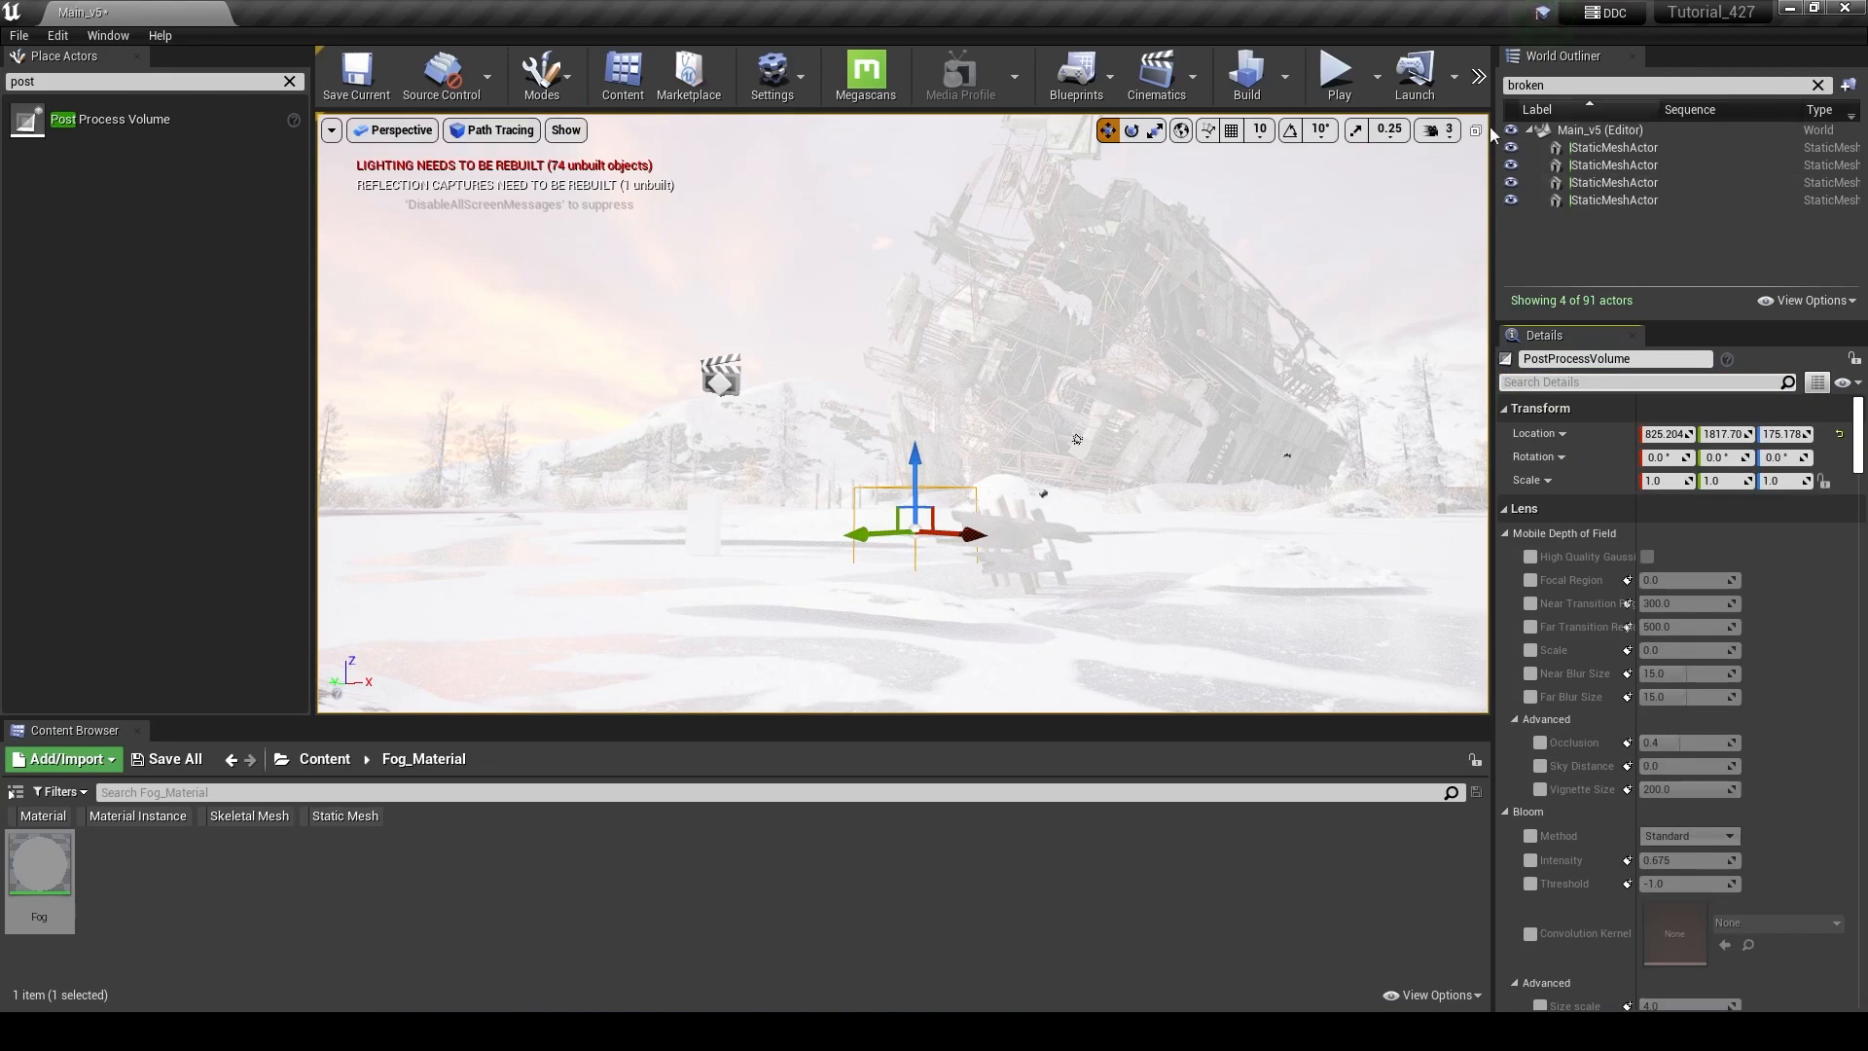
pyautogui.doubleClick(53, 869)
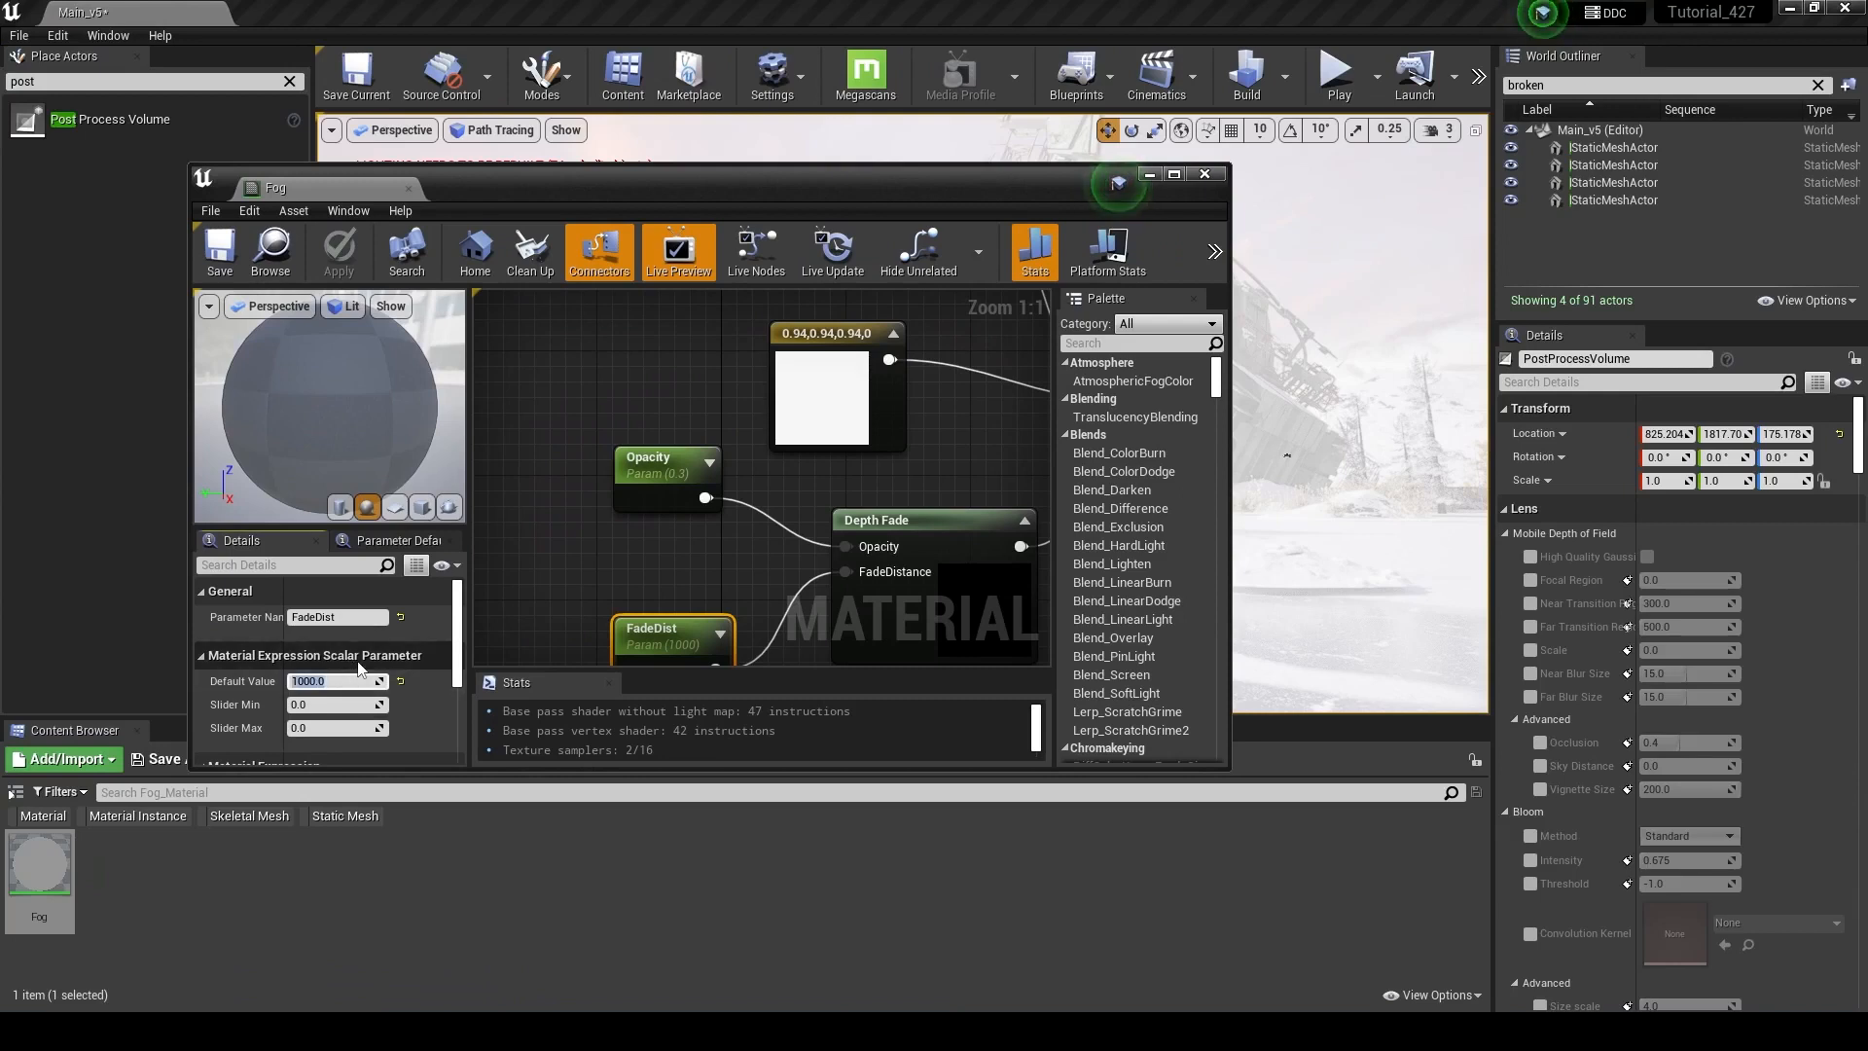
pyautogui.write('500')
pyautogui.press('Return')
pyautogui.click(340, 253)
pyautogui.moveTo(767, 183); pyautogui.dragTo(727, 321)
pyautogui.click(295, 818)
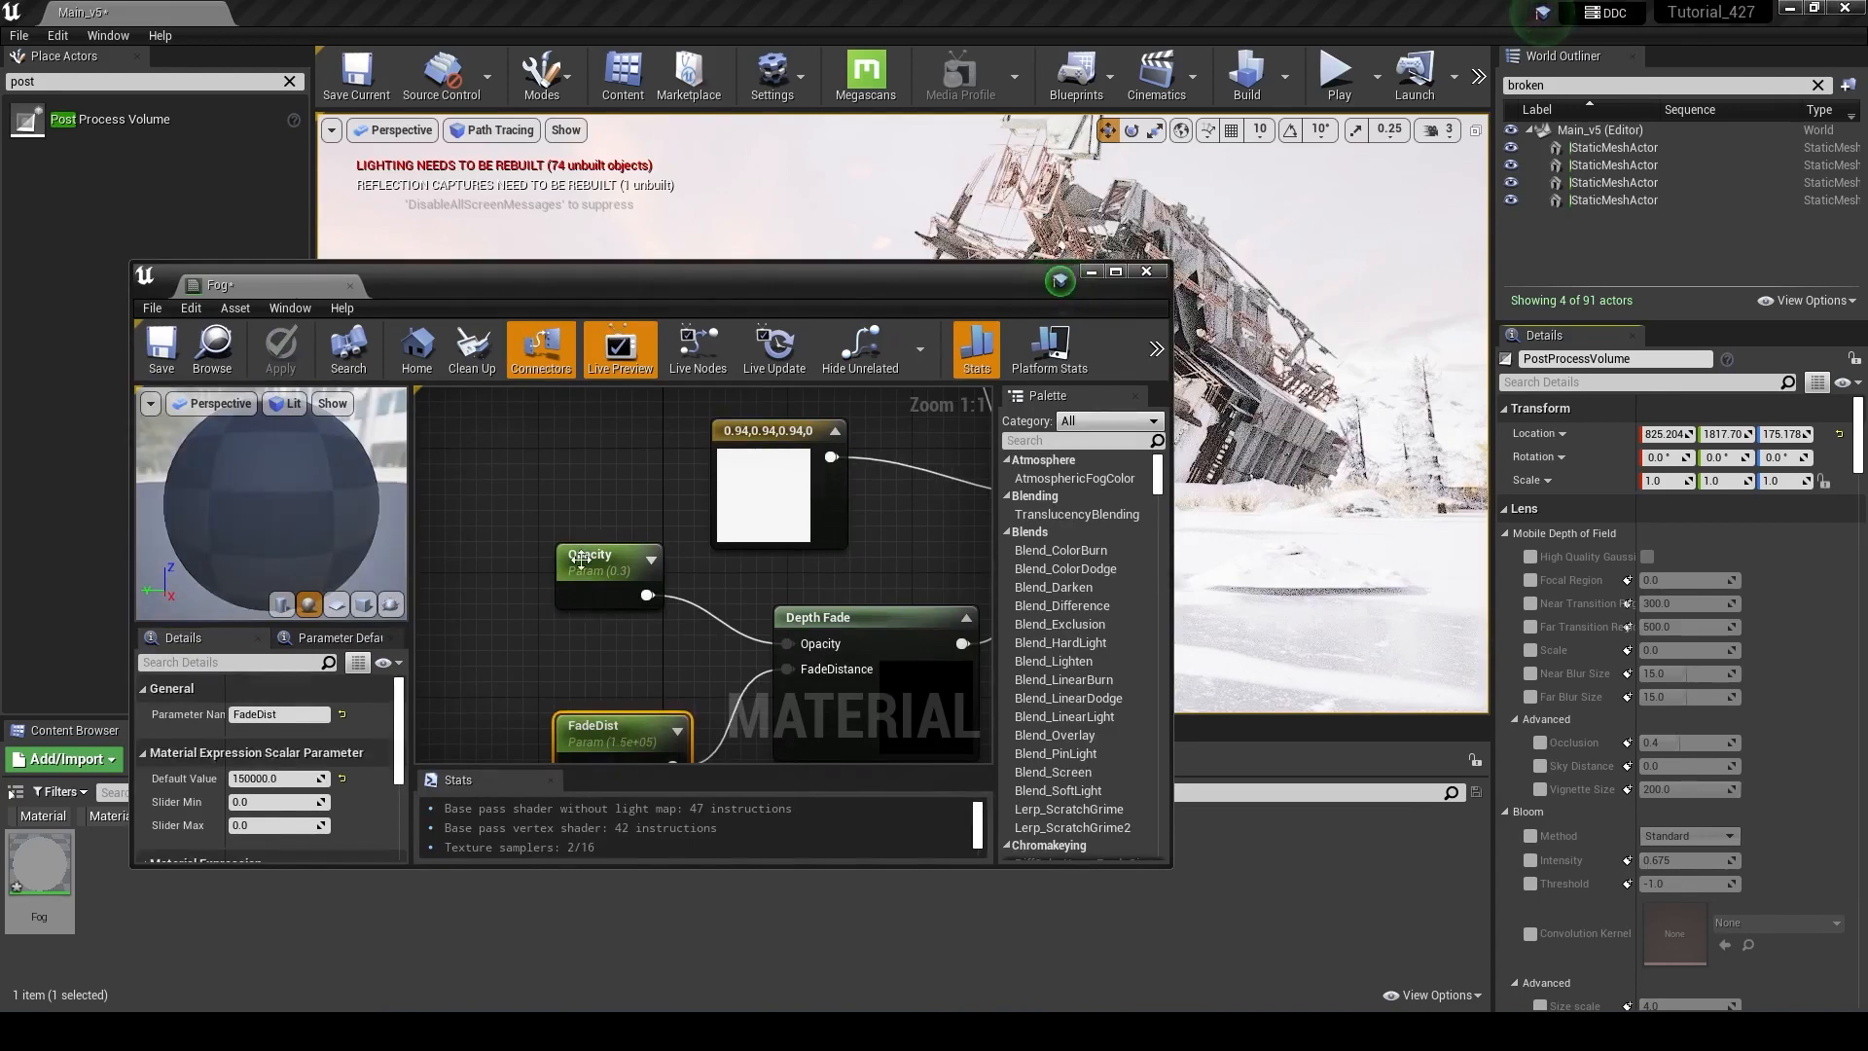
# Set the Opacity parameter's default value to 0.4 in the Fog material
pyautogui.click(580, 560)
pyautogui.click(250, 779)
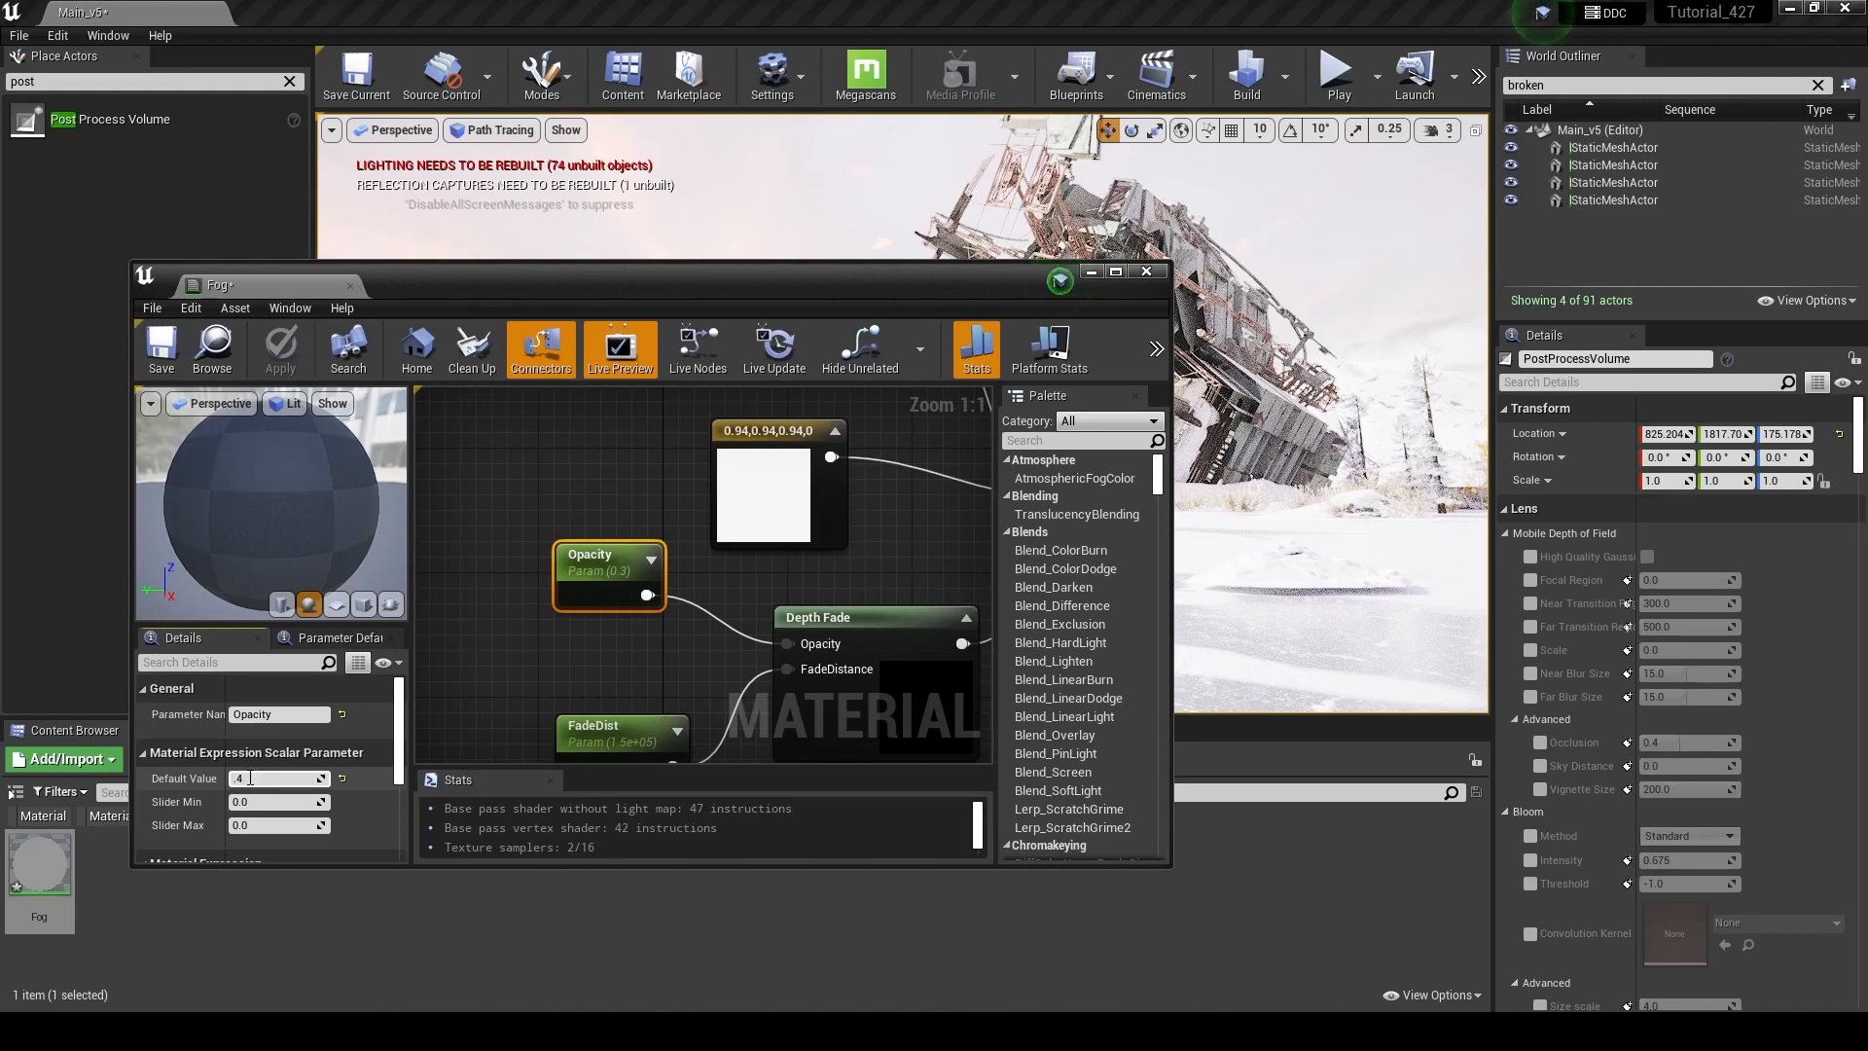
pyautogui.write('.4')
pyautogui.press('Return')
# Lower the FadeDist parameter's default value, apply the material and minimise its editor to reveal the scene
pyautogui.click(599, 730)
pyautogui.click(254, 775)
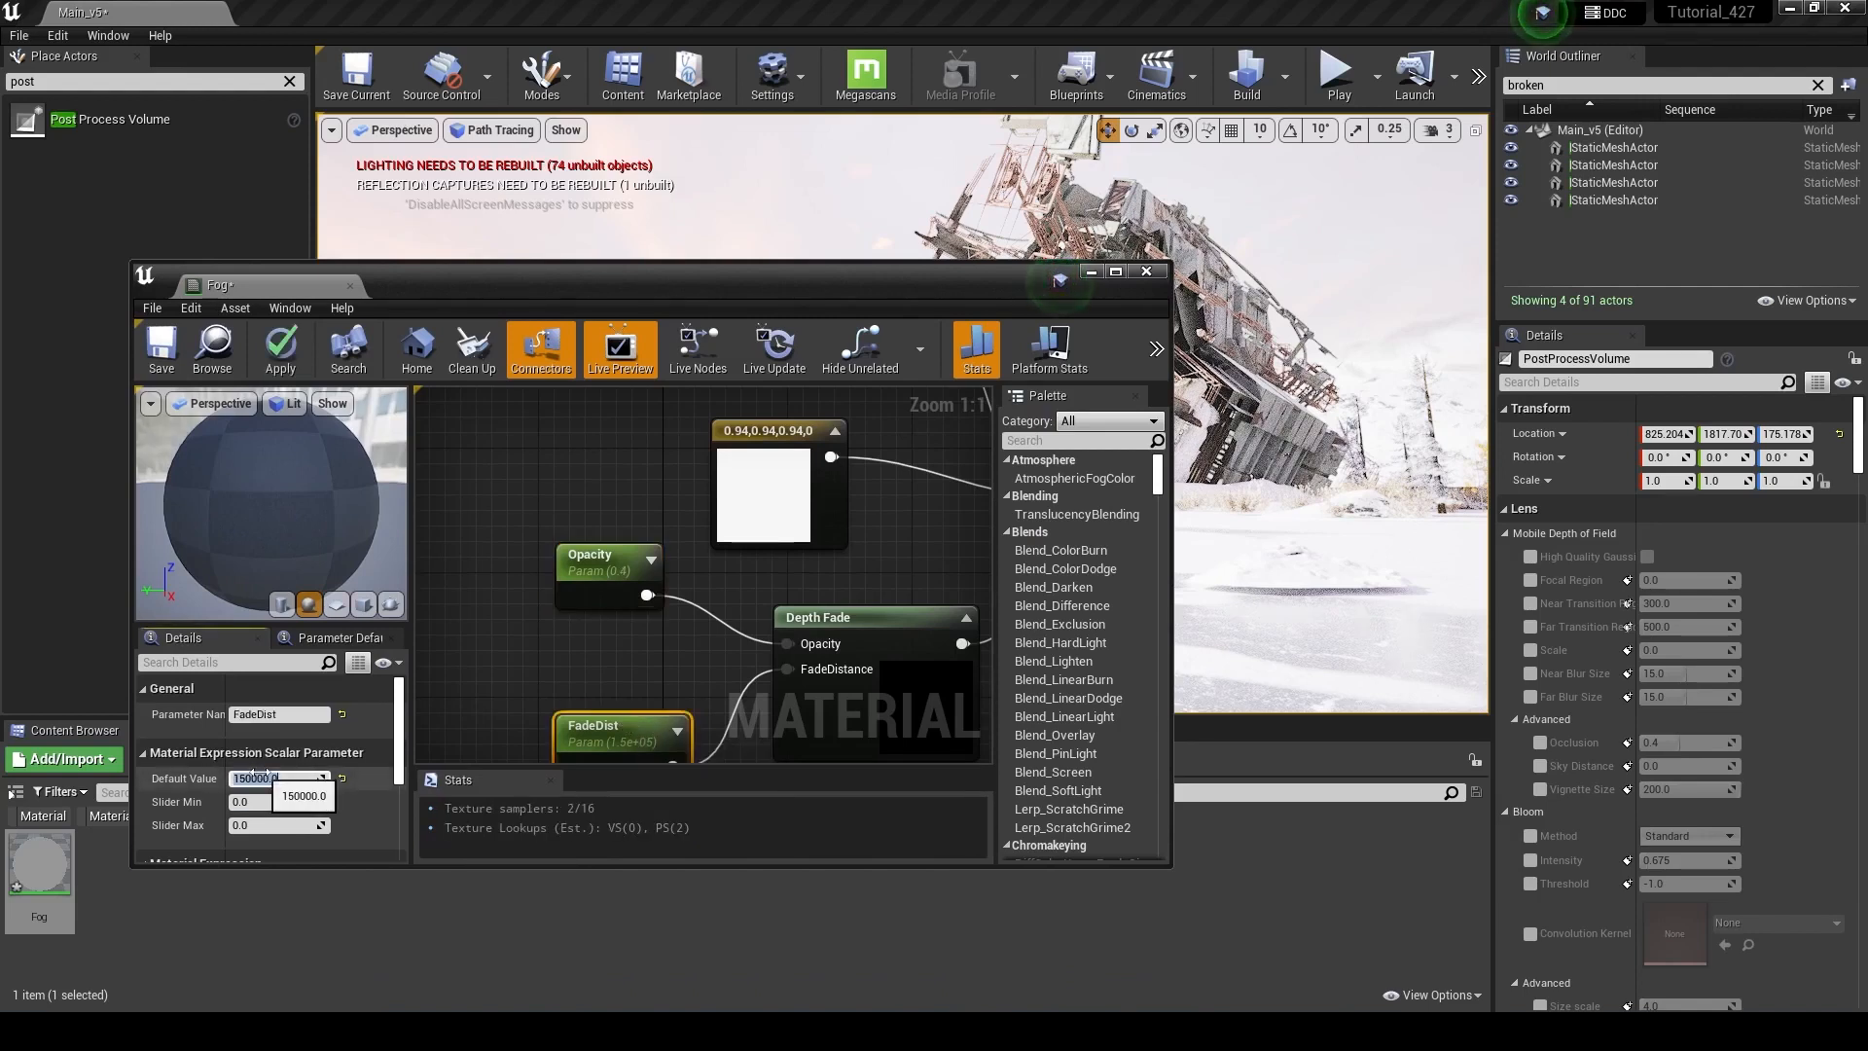
pyautogui.write('13')
pyautogui.moveTo(574, 628); pyautogui.dragTo(609, 683)
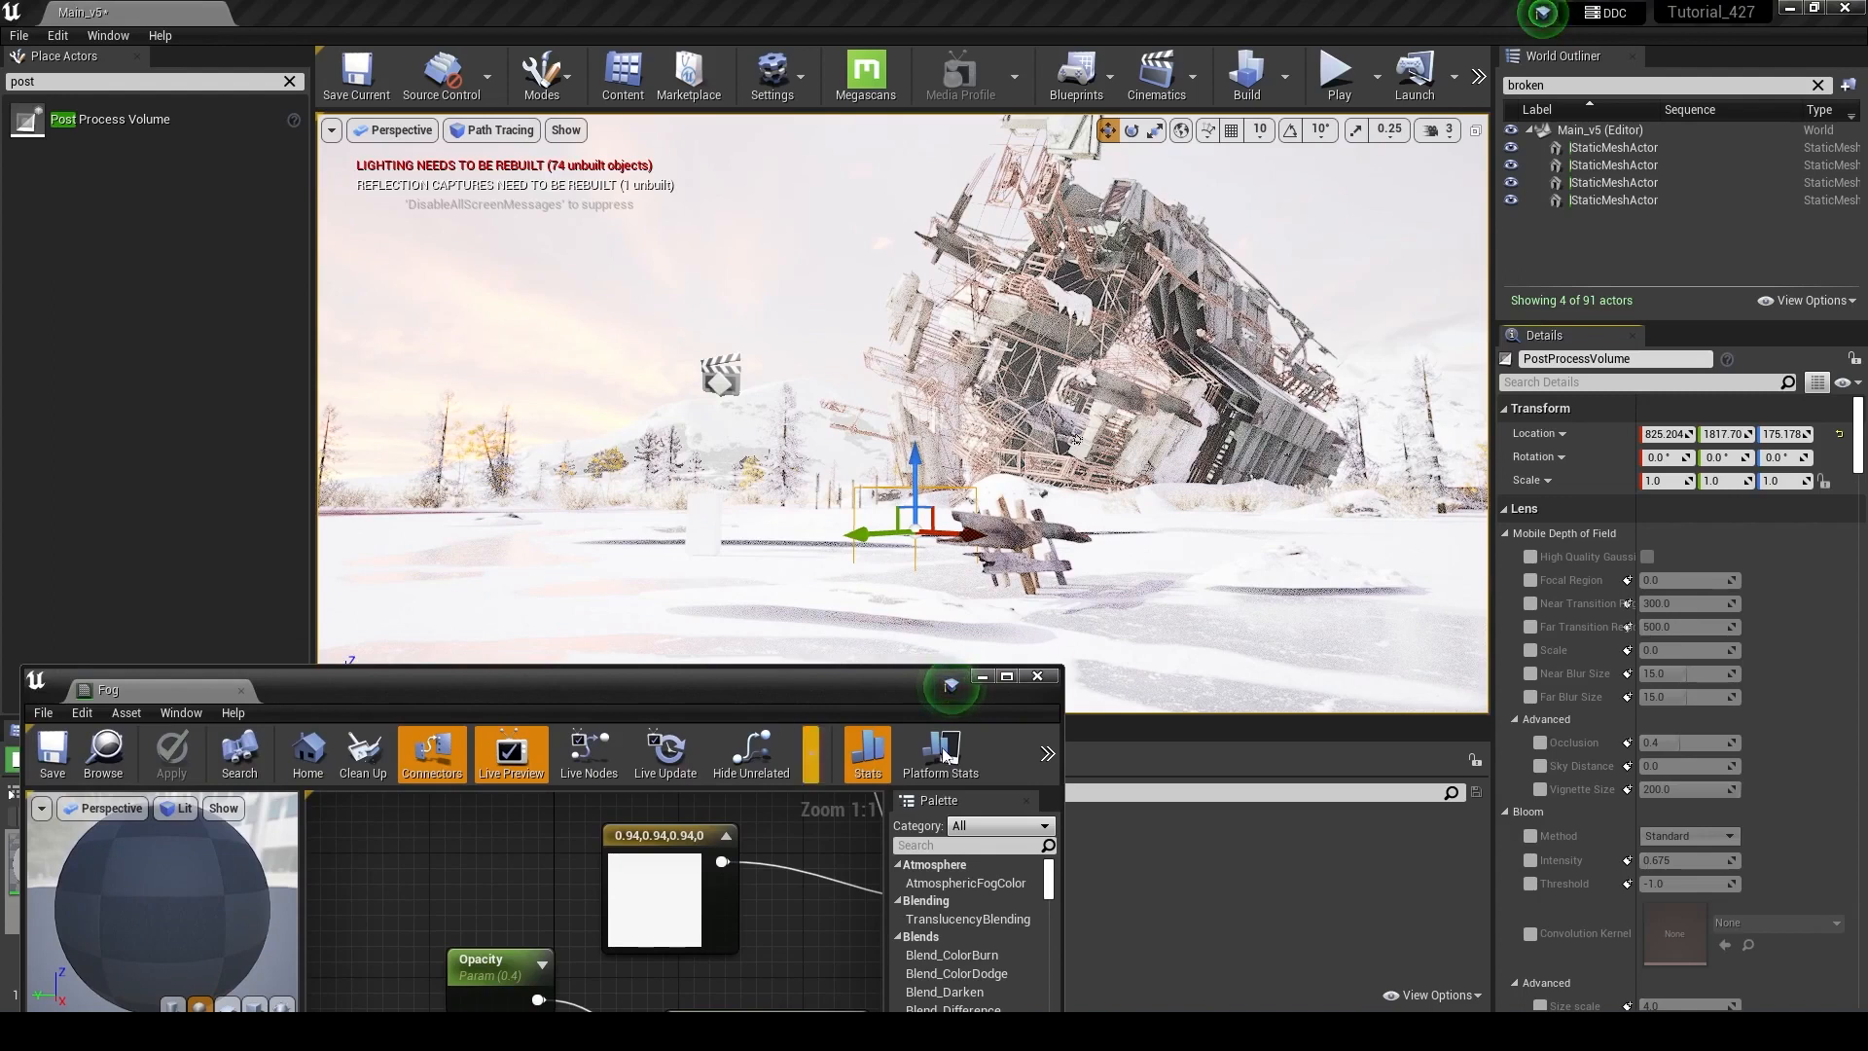
pyautogui.click(984, 676)
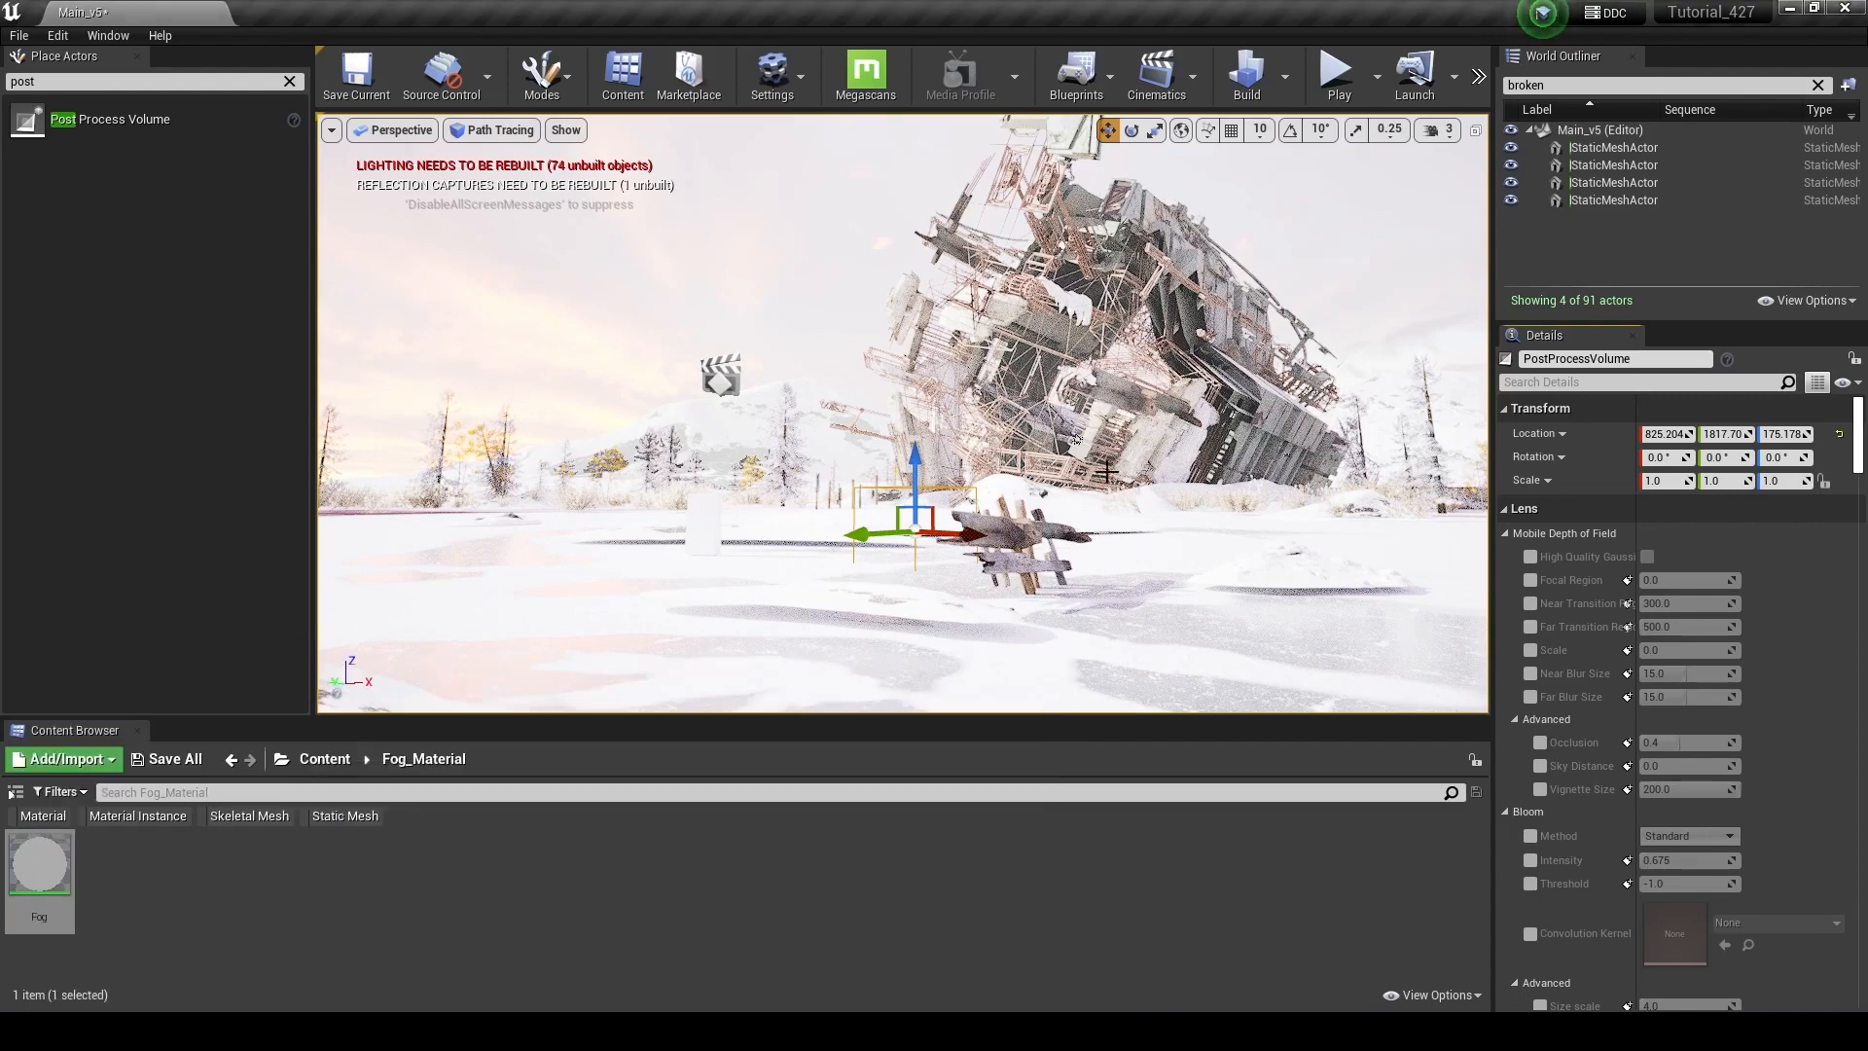
# Switch the viewport to Lit mode, filter the outliner for "exponen" and hide the ExponentialHeightFog actor
pyautogui.click(494, 129)
pyautogui.click(545, 183)
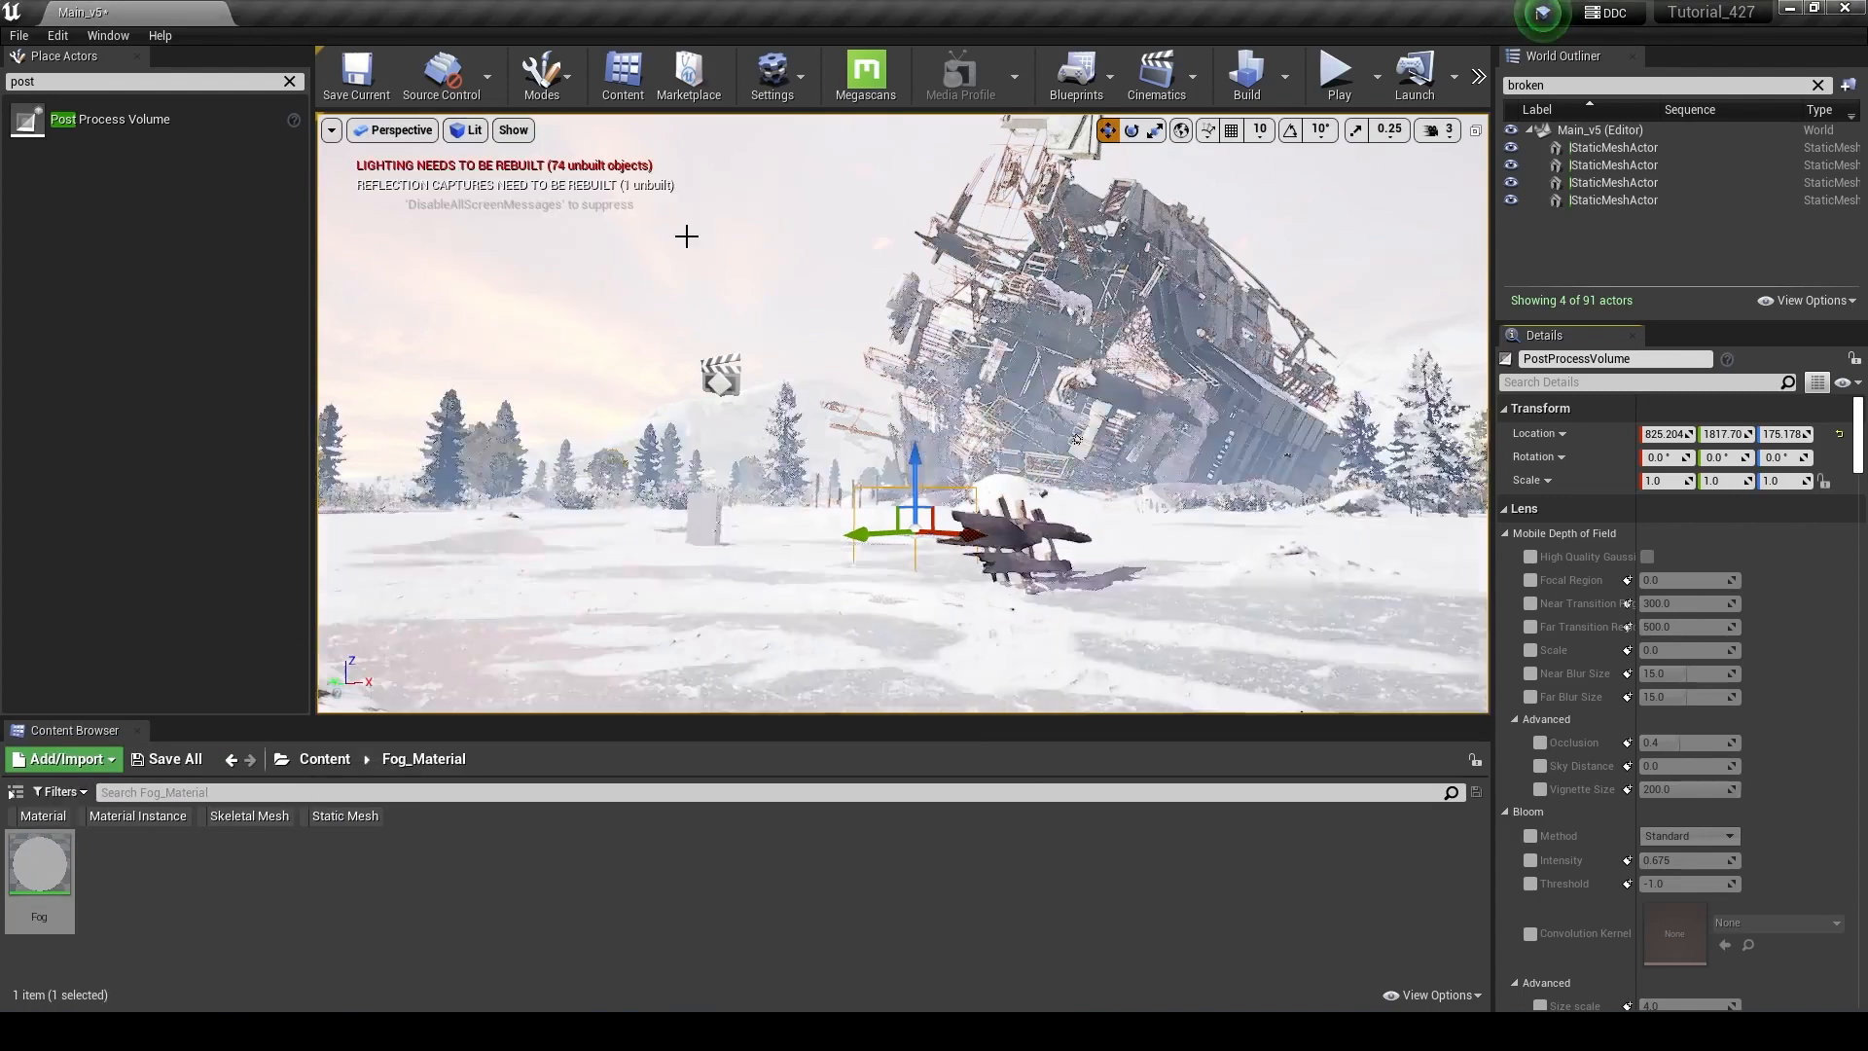
pyautogui.click(1661, 85)
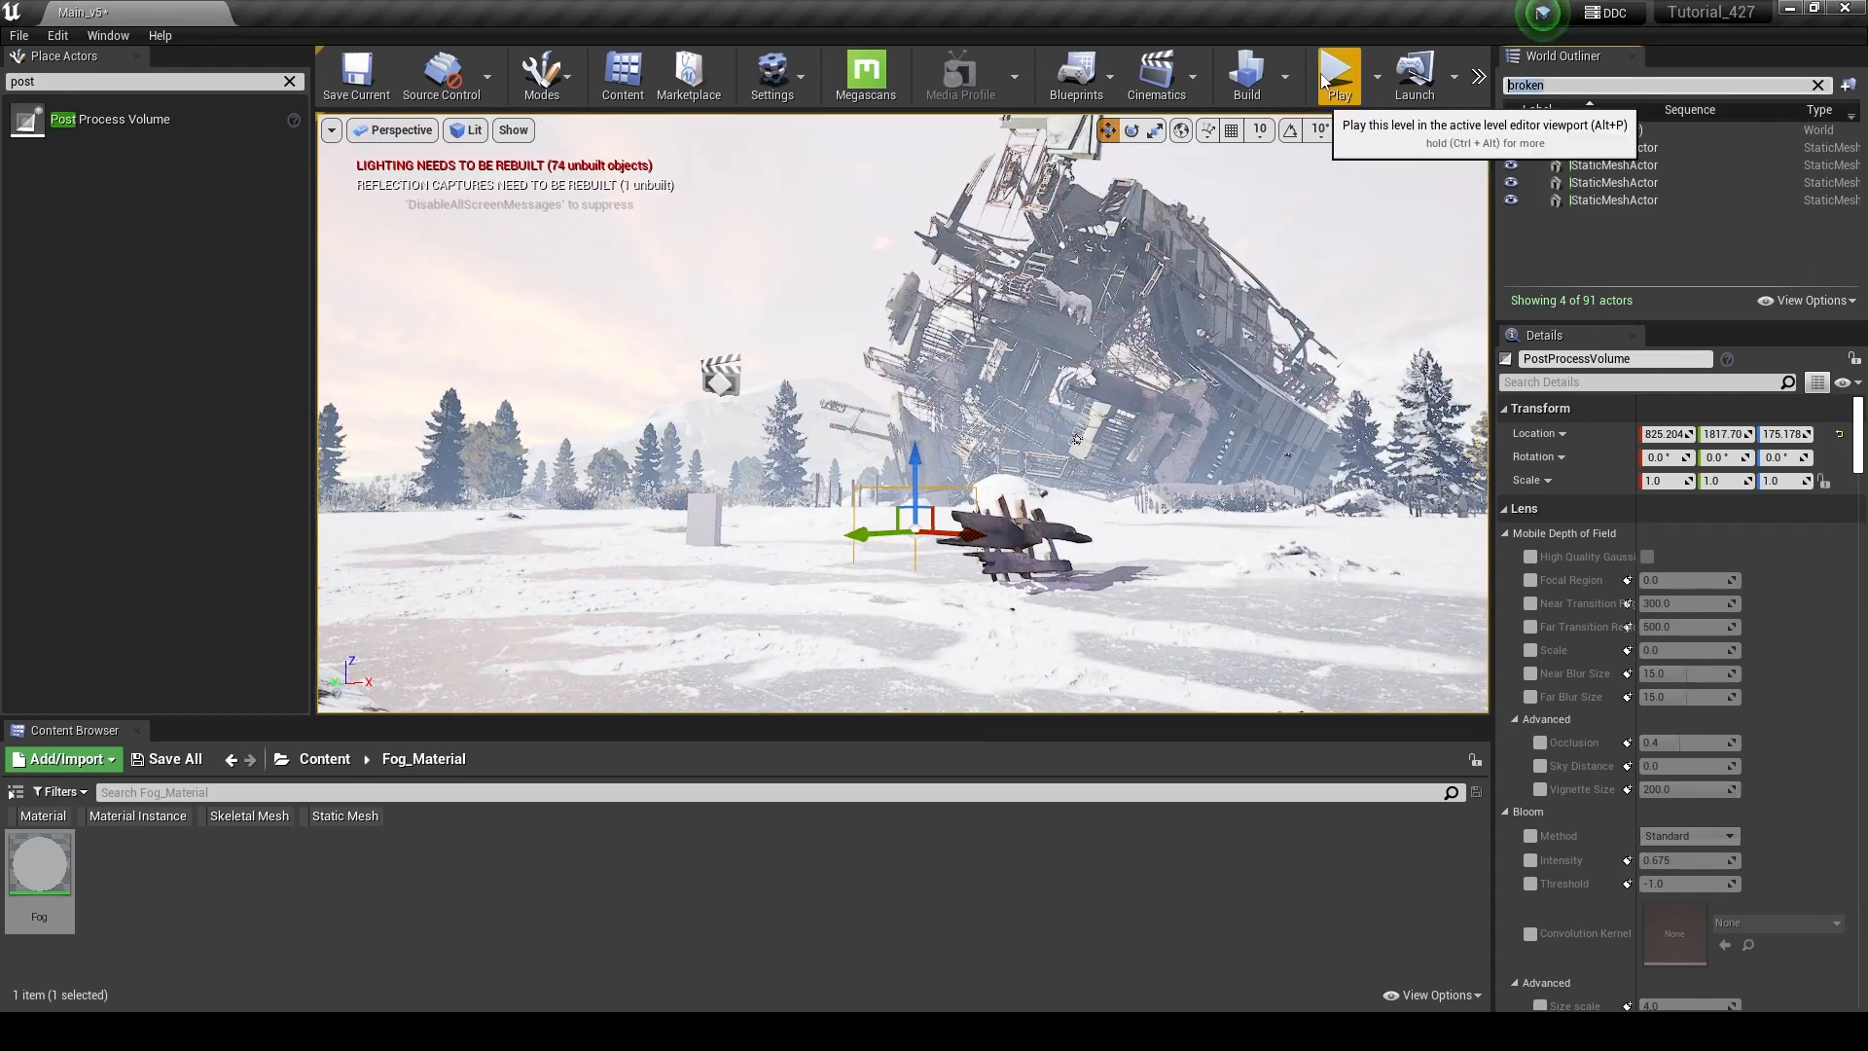
pyautogui.write('exponen')
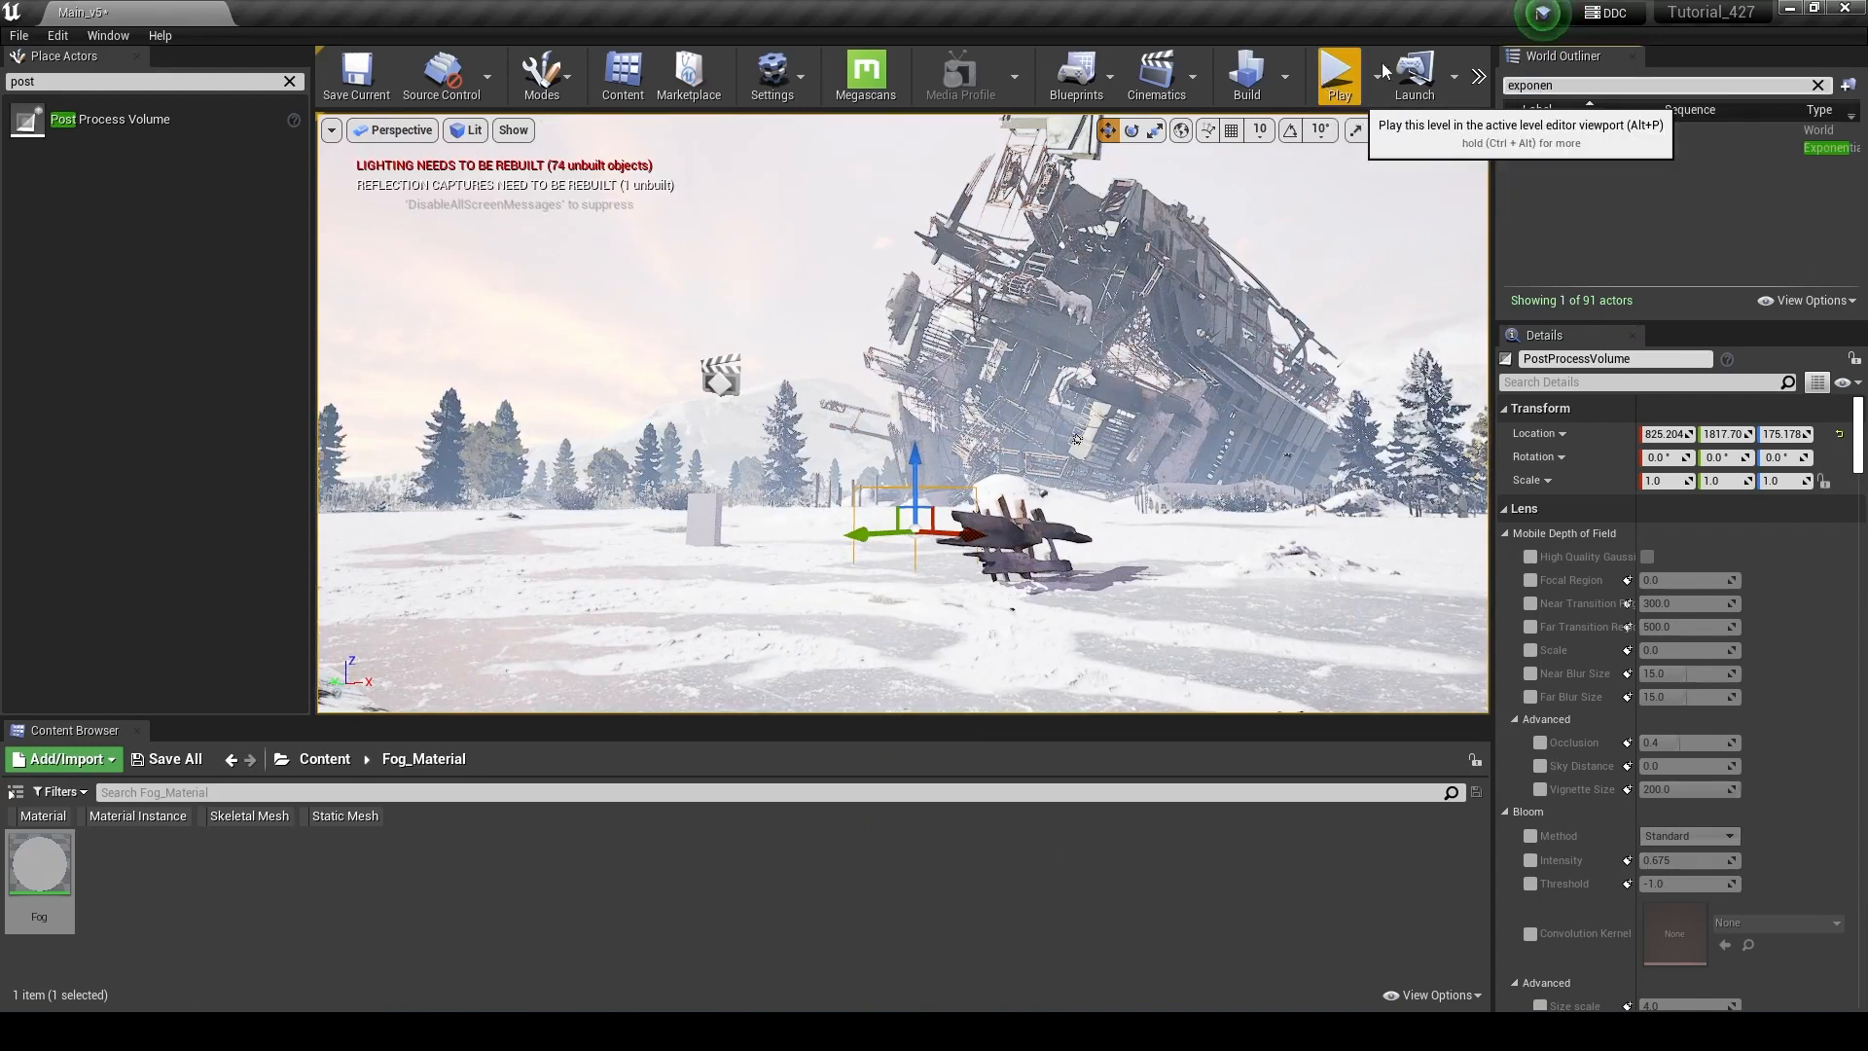
pyautogui.click(1523, 149)
pyautogui.click(1513, 148)
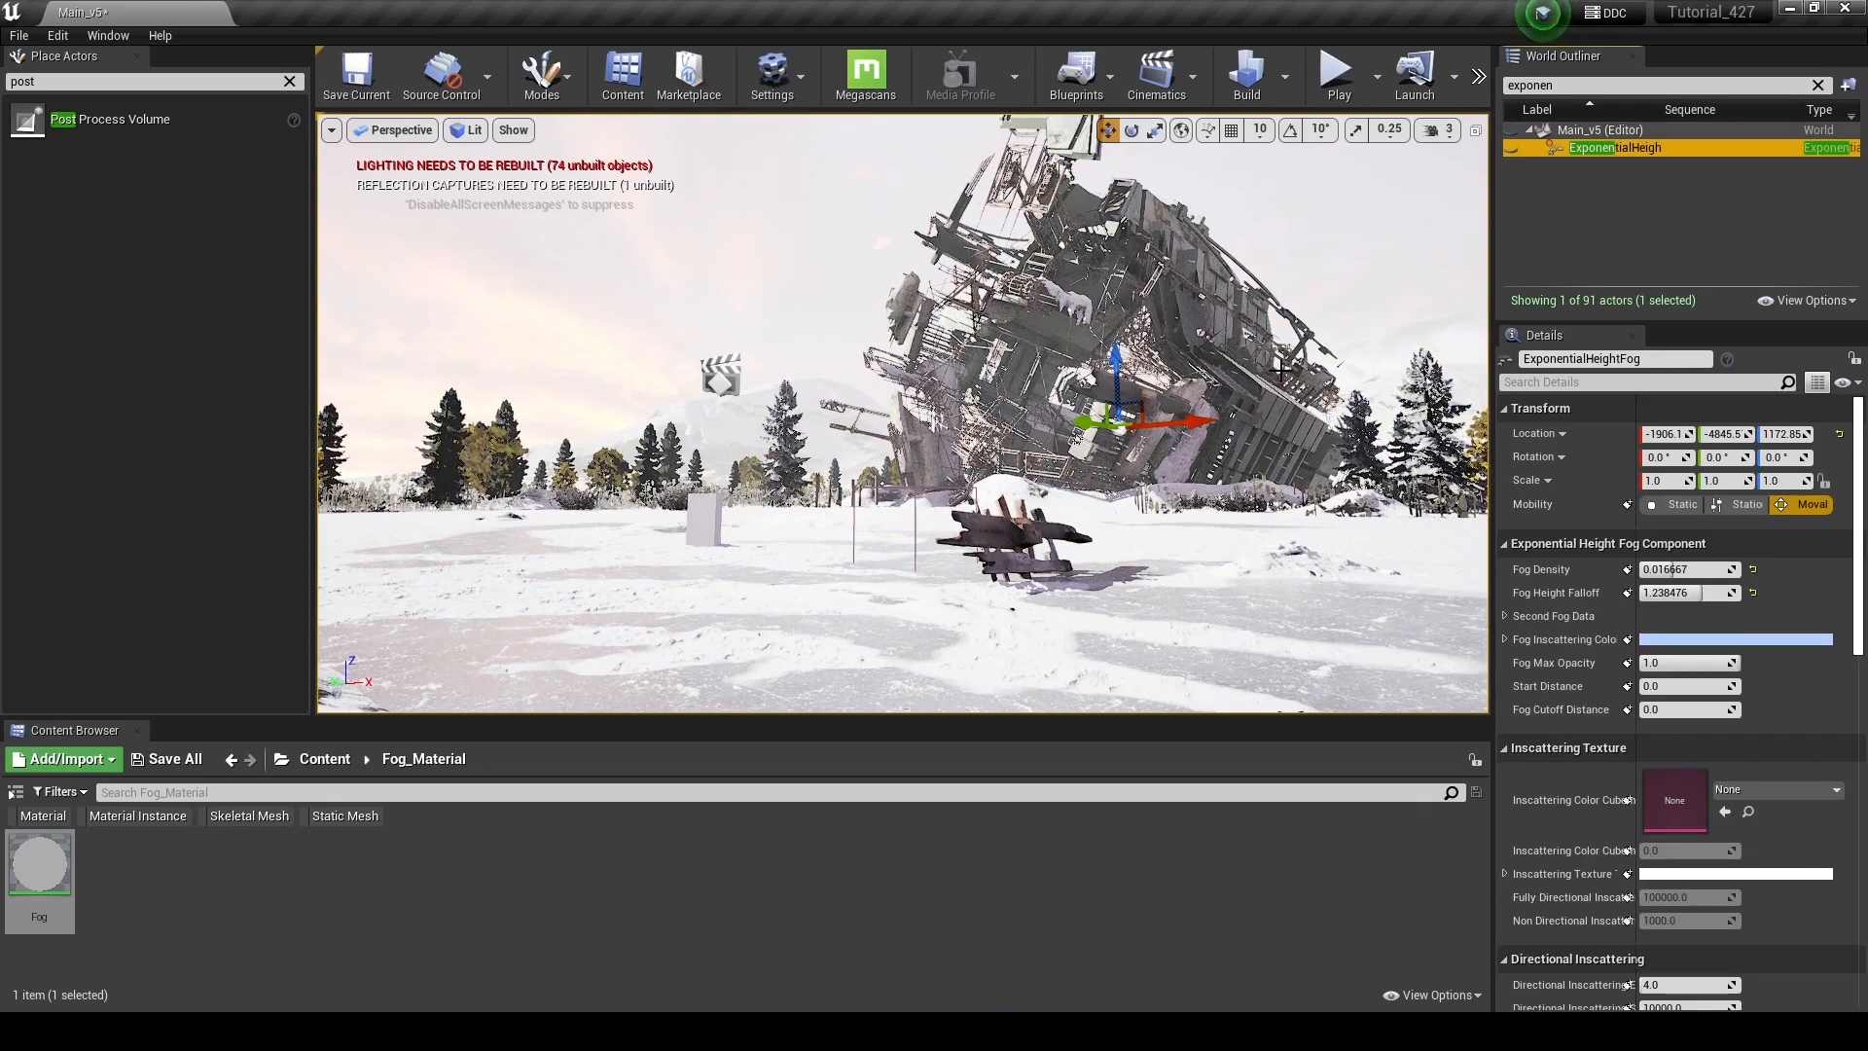
# Return the viewport to Path Tracing and look through the placed cine camera
pyautogui.click(468, 130)
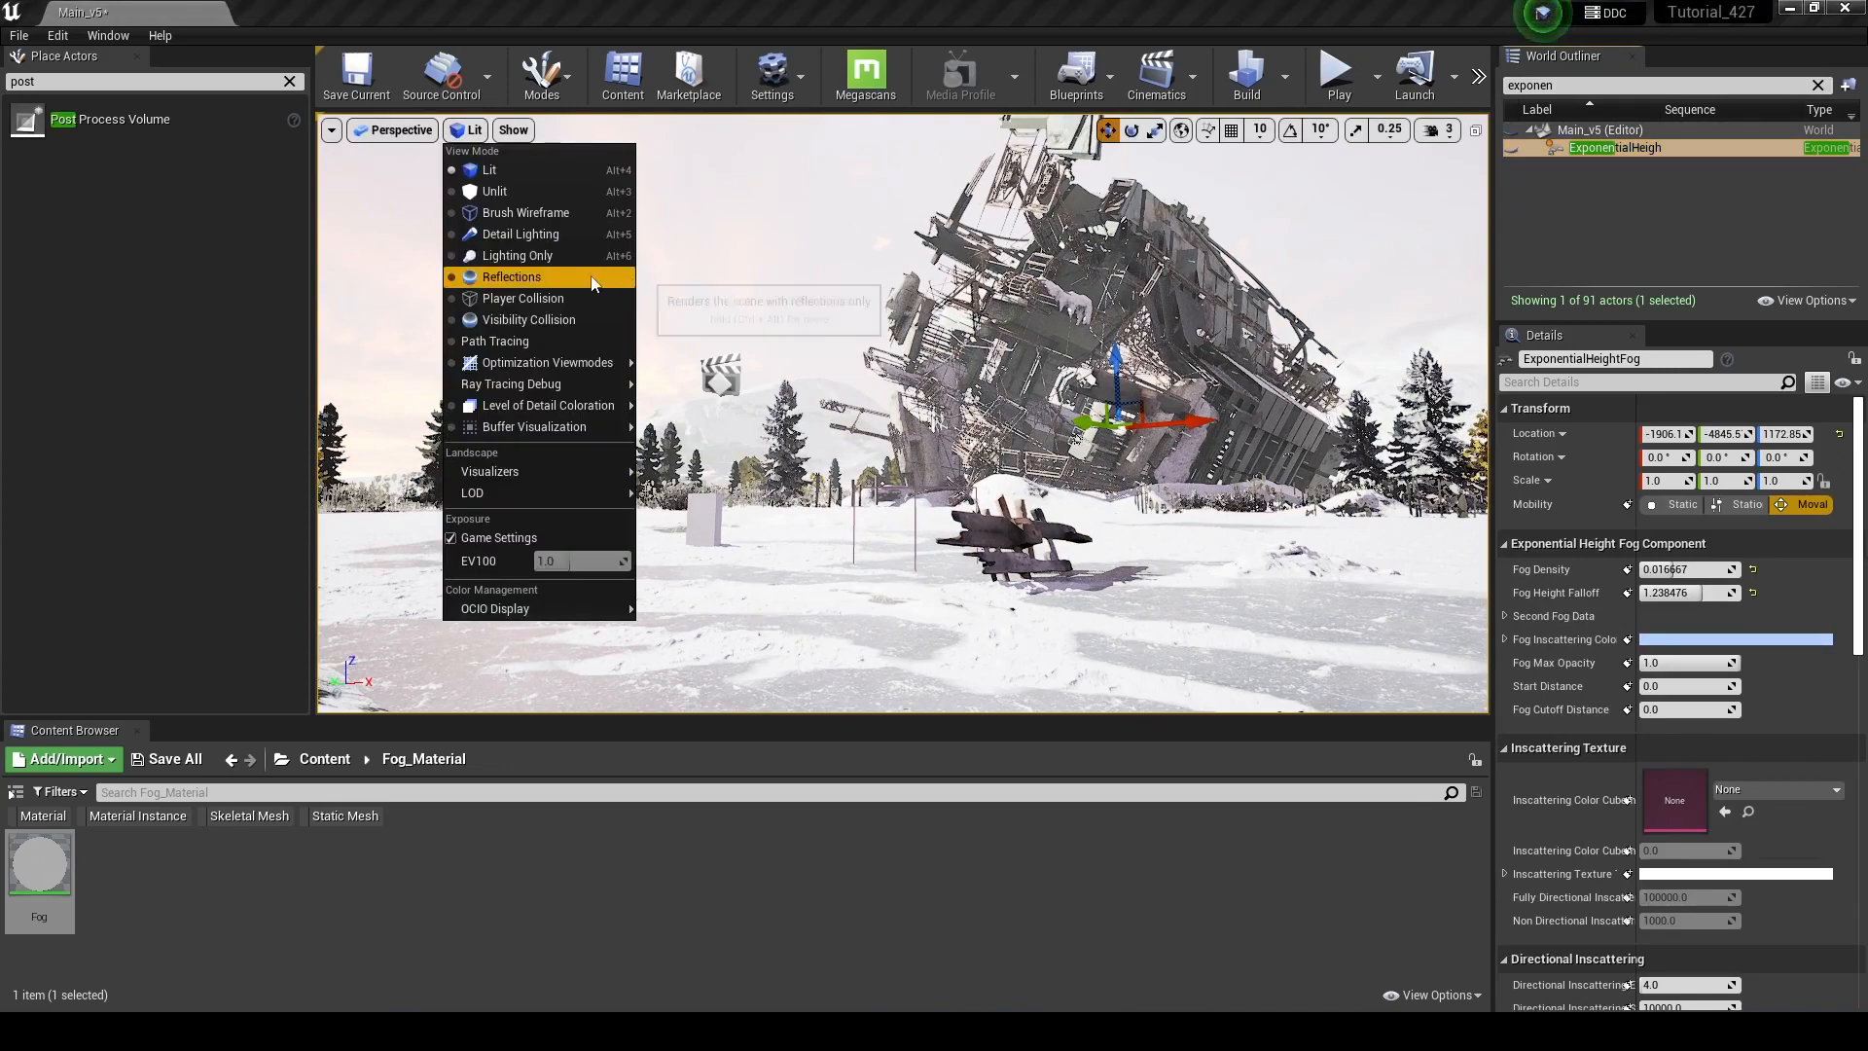
pyautogui.click(491, 344)
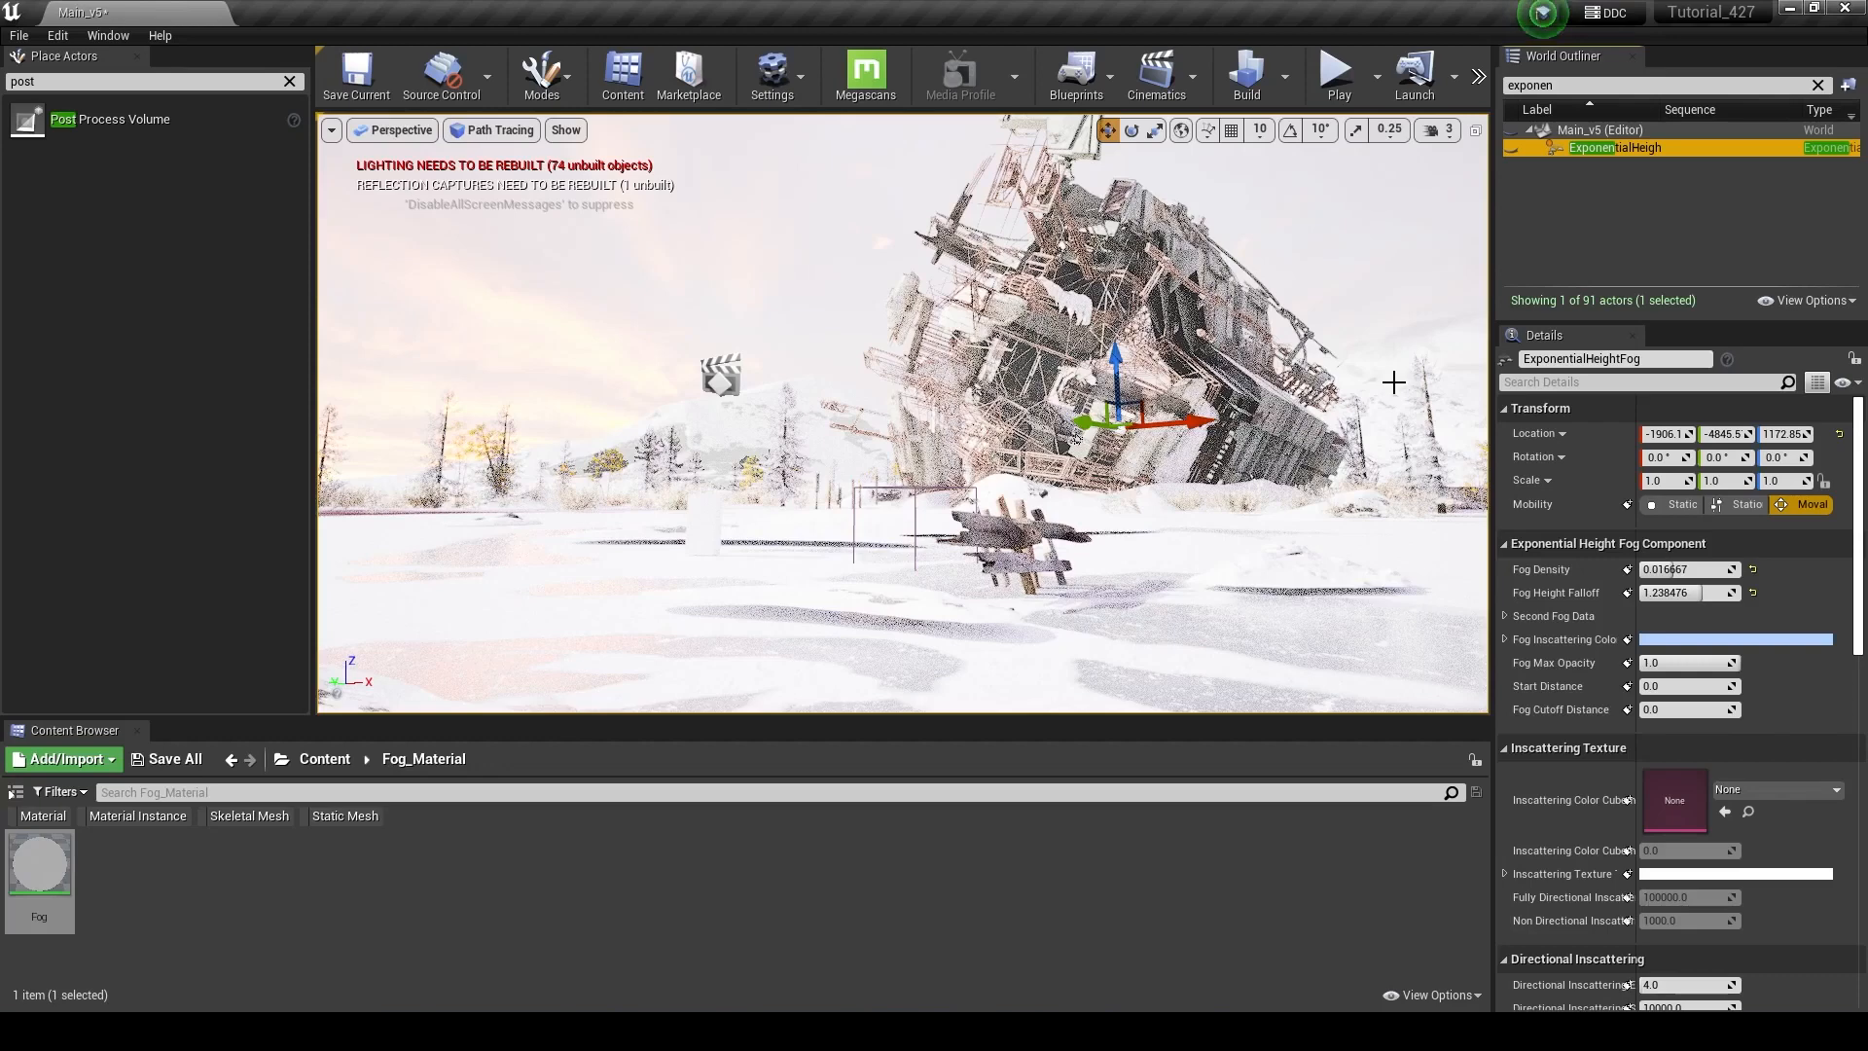
pyautogui.click(394, 129)
pyautogui.moveTo(390, 344)
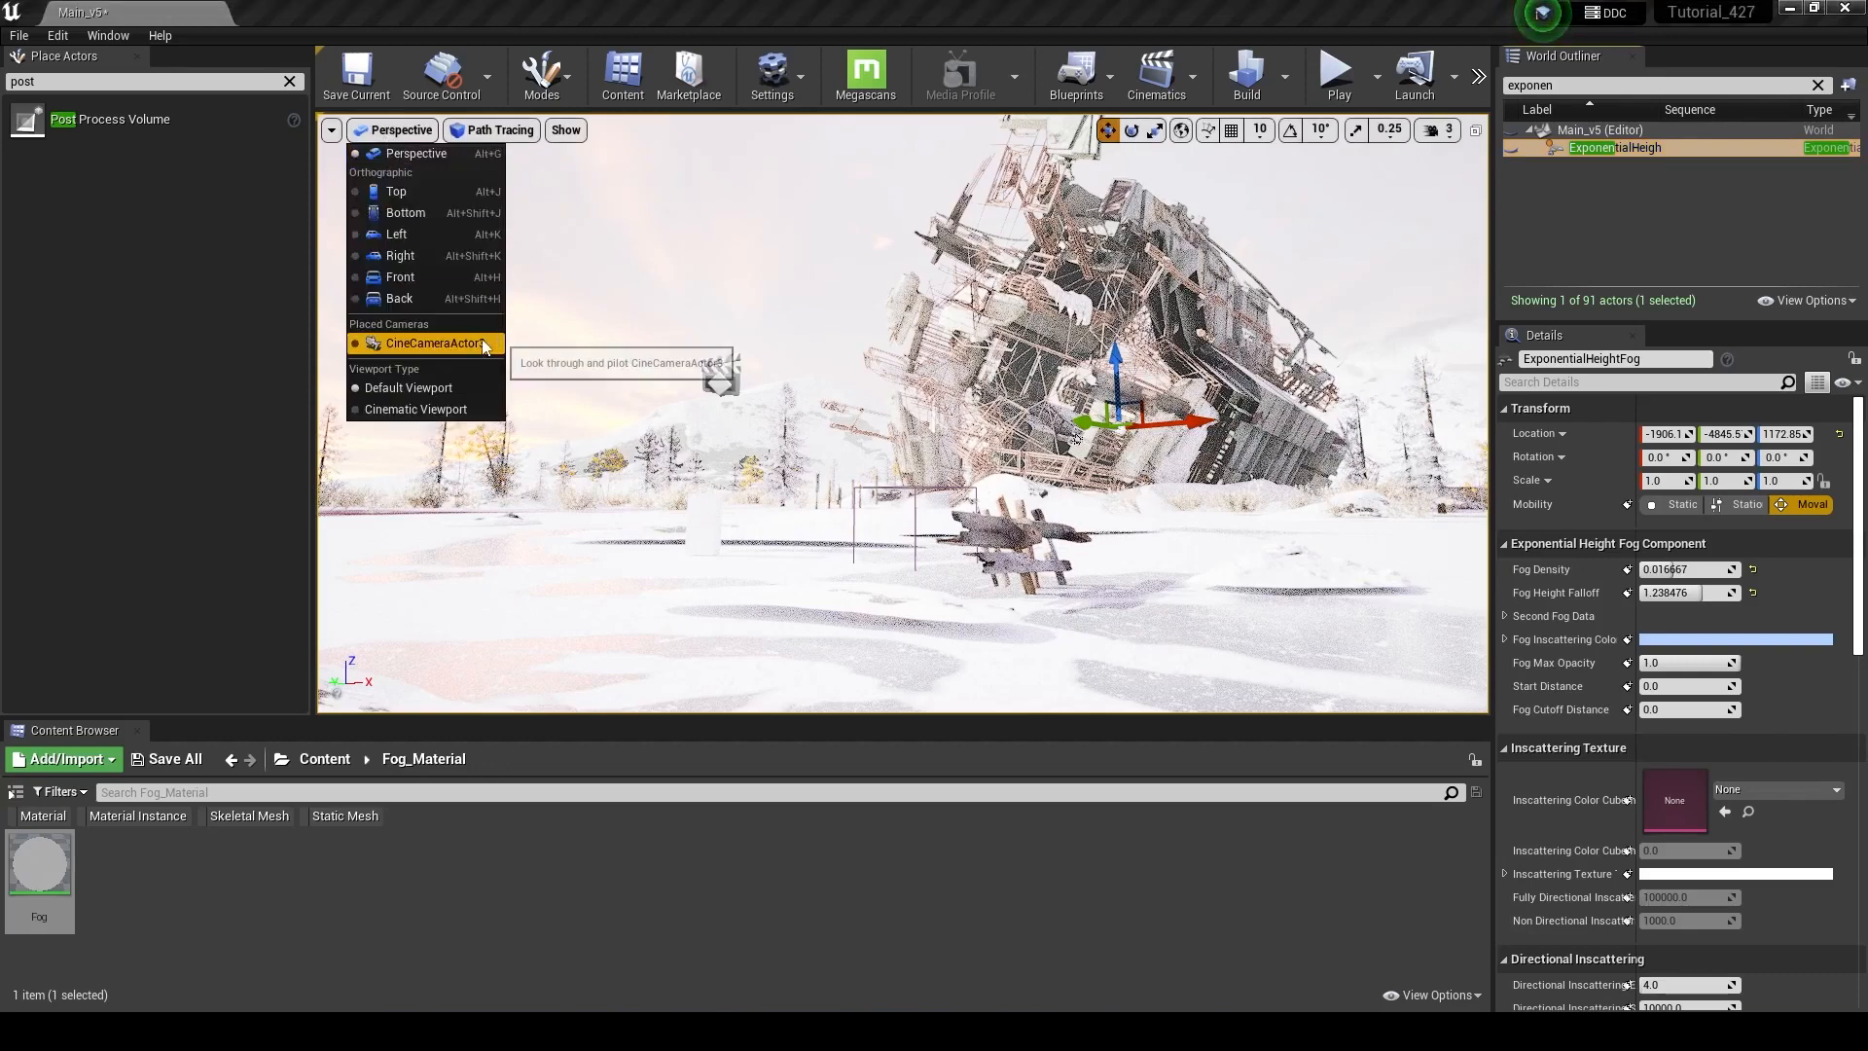